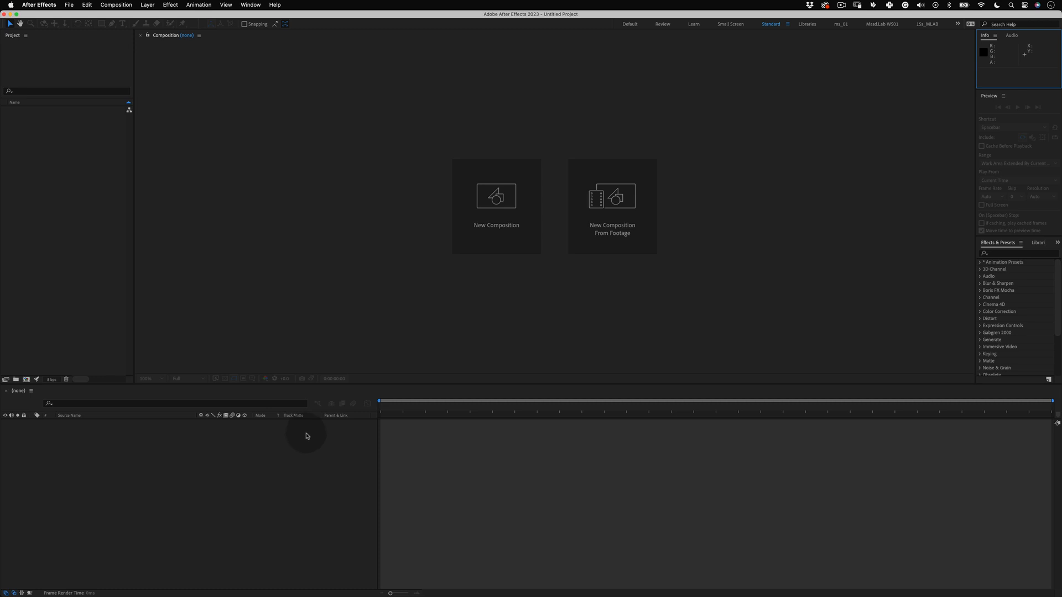
Step: Create a composition named Type Motion at 1000 x 1000 px with a frame rate of 25 fps
left_click(491, 205)
type("Type Motio")
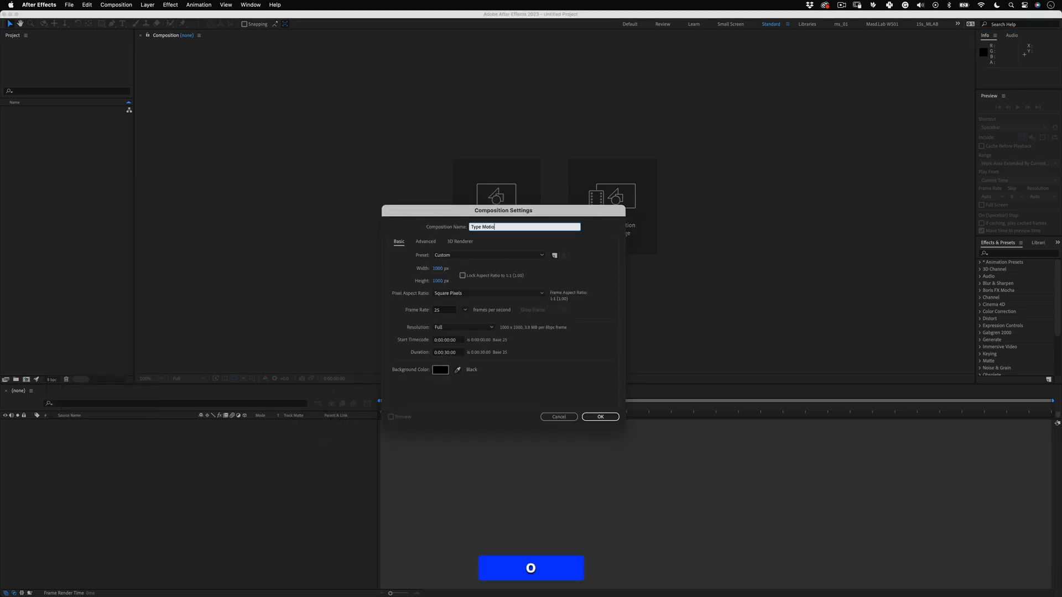
key("Tab")
key("Tab")
key("Tab")
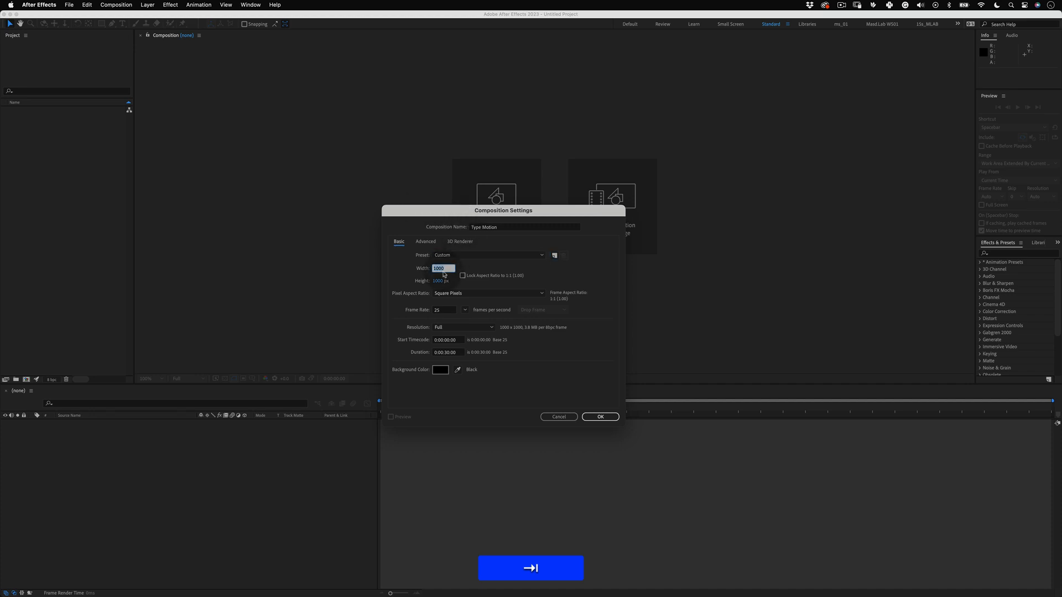
key("Tab")
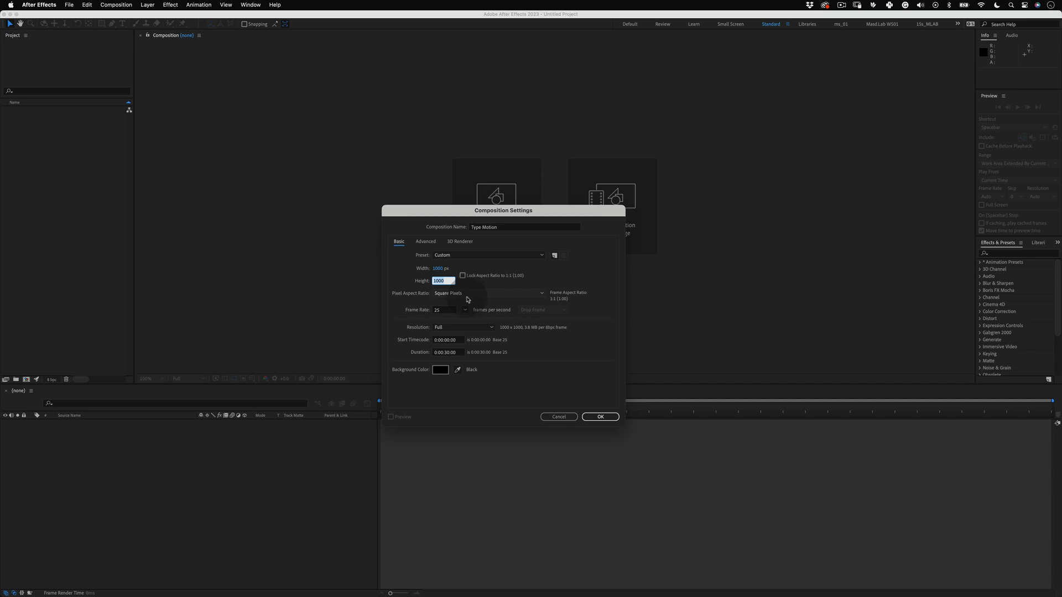
left_click(451, 311)
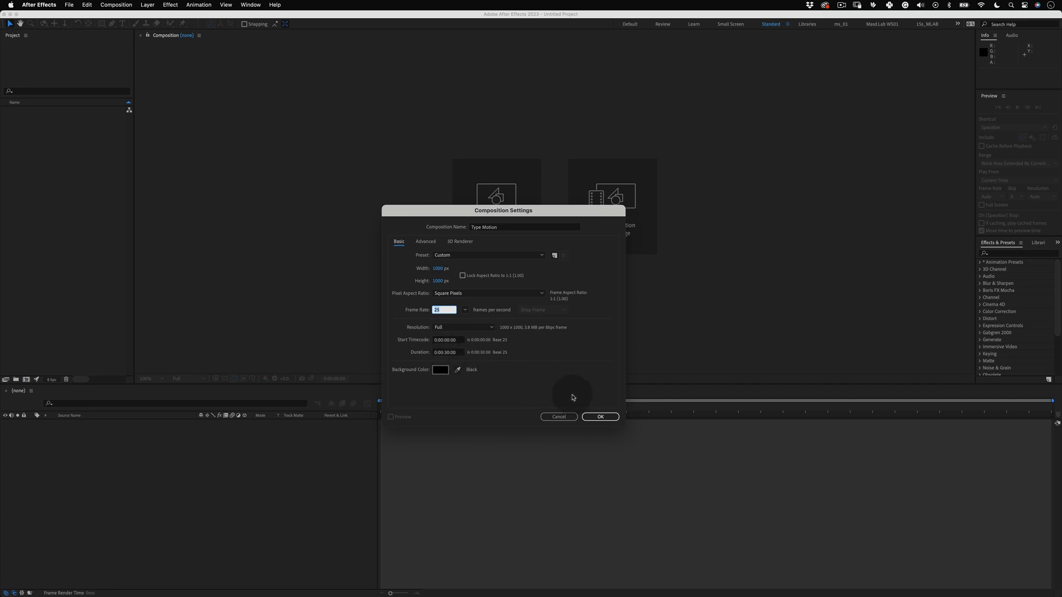
left_click(600, 417)
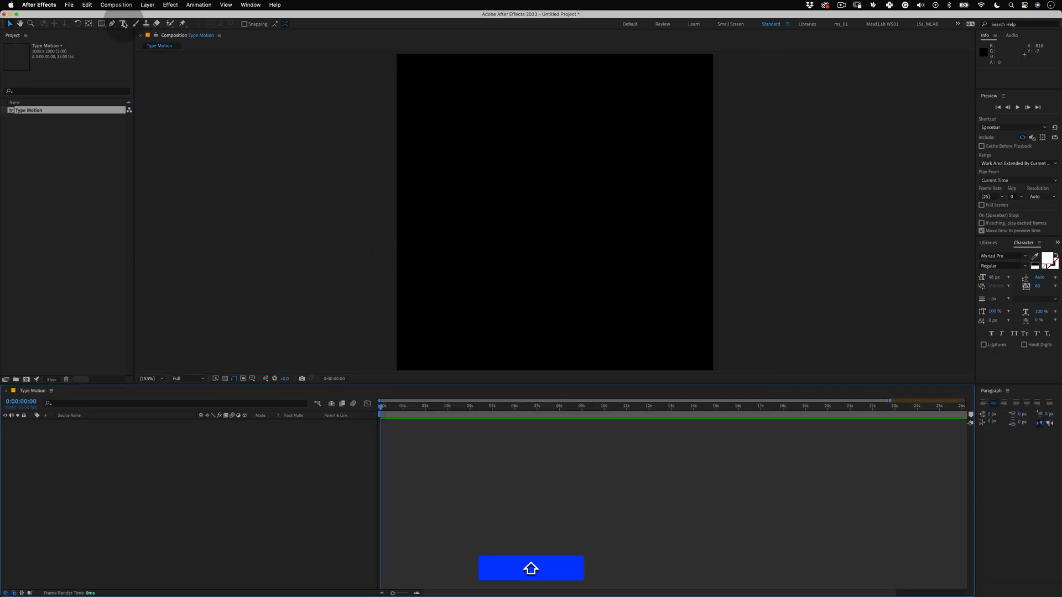
Step: Add centred white text reading GOOD on two lines in the middle of the composition
left_click(122, 24)
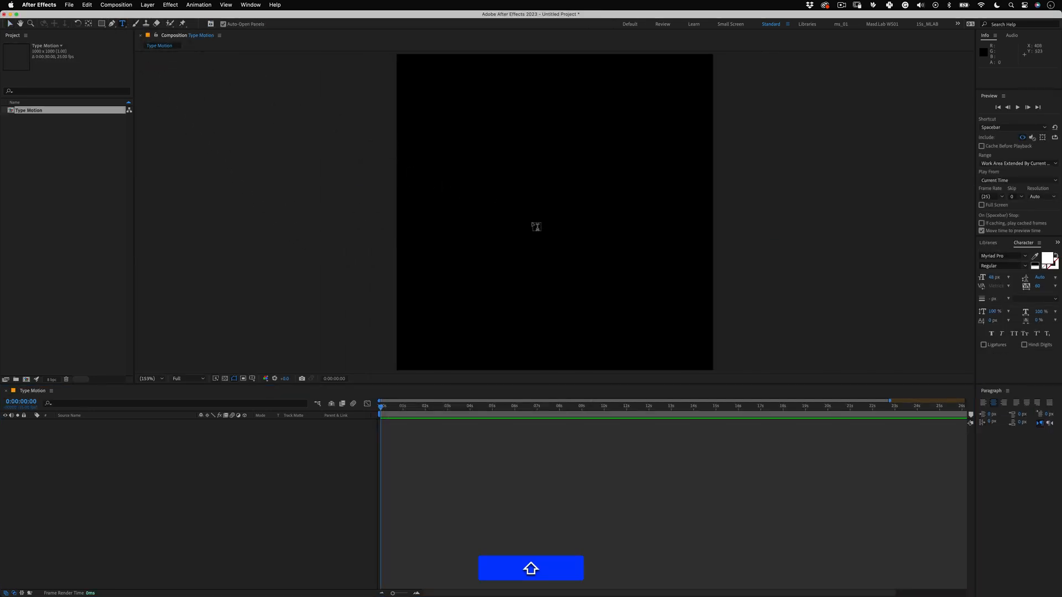
left_click(536, 223)
type("GOO")
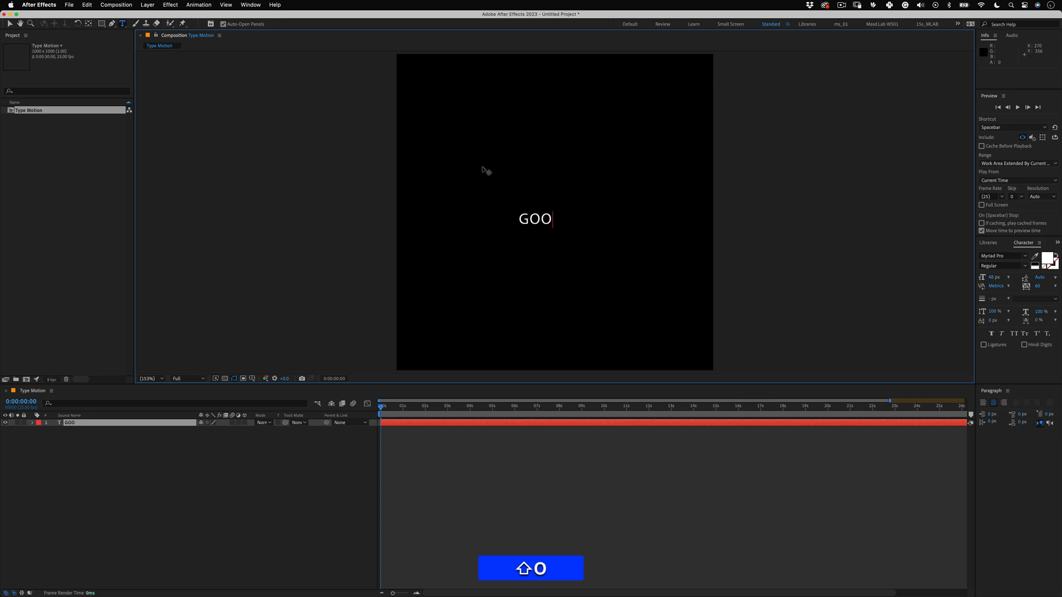
type("D ")
type("GO")
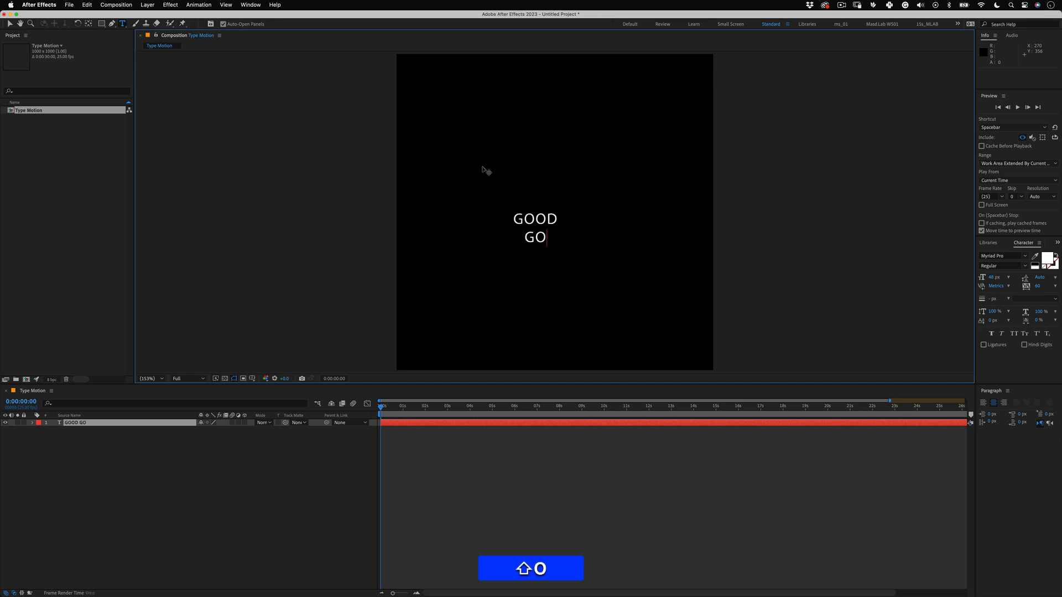
type("OD")
key("Escape")
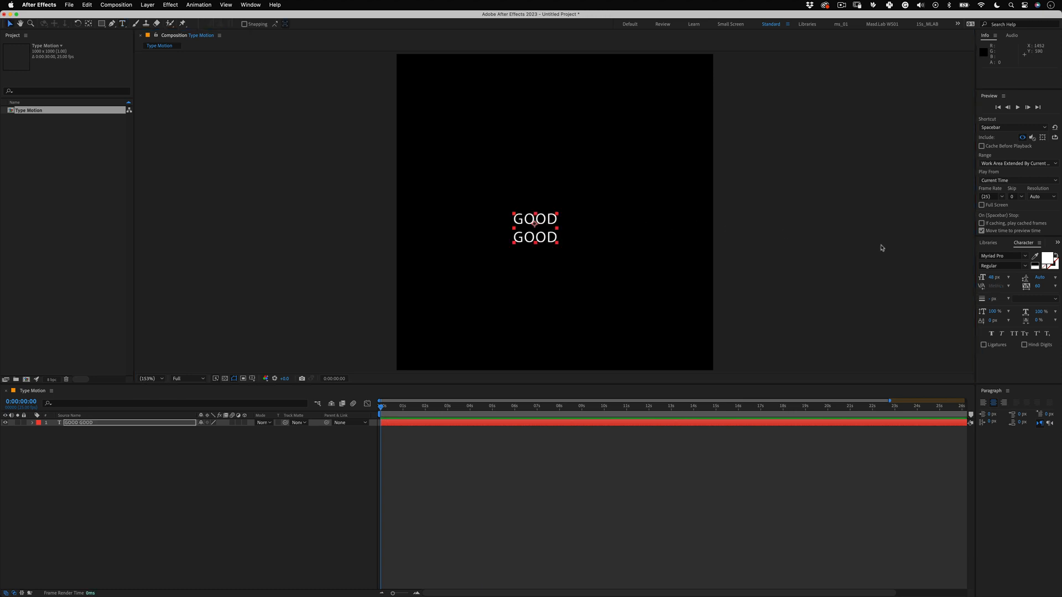
Step: Set the text's font to Anton, enlarge it strongly and set the leading to 261 px
left_click(998, 256)
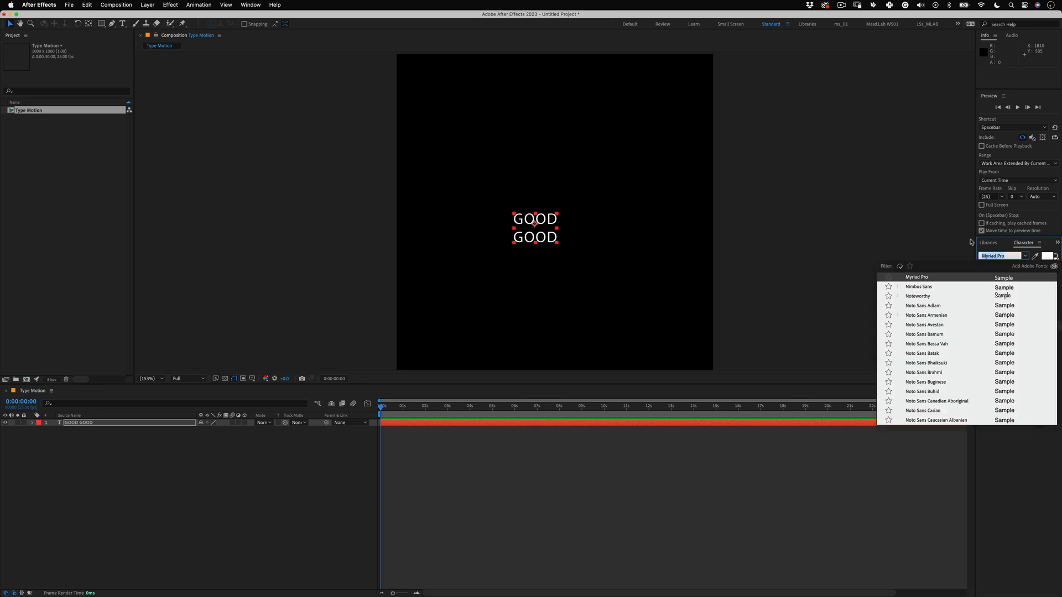
type("anton")
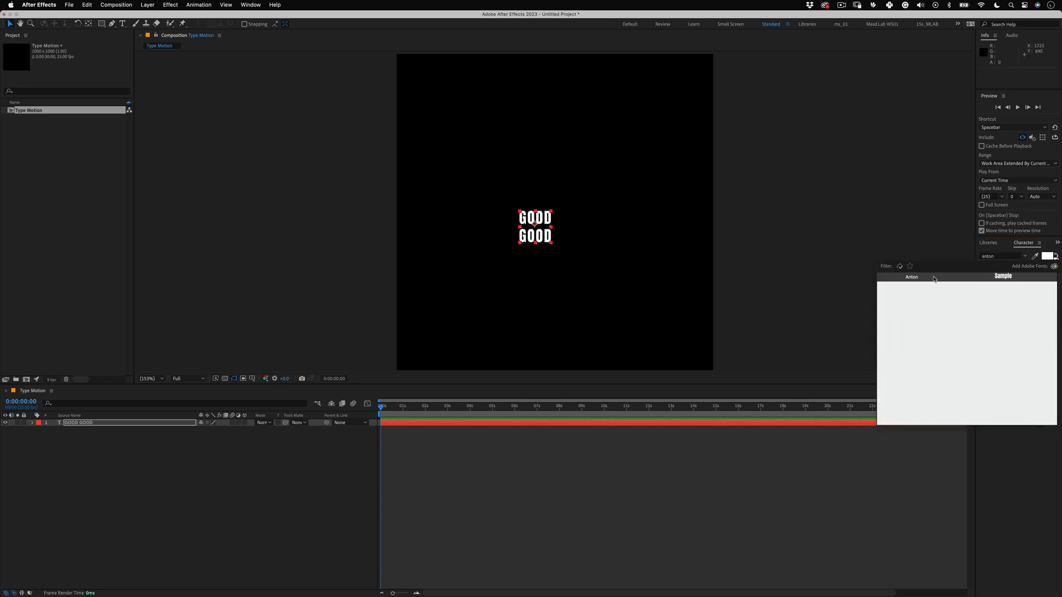
left_click(934, 278)
left_click_drag(992, 281, 998, 277)
left_click_drag(1039, 277, 1036, 279)
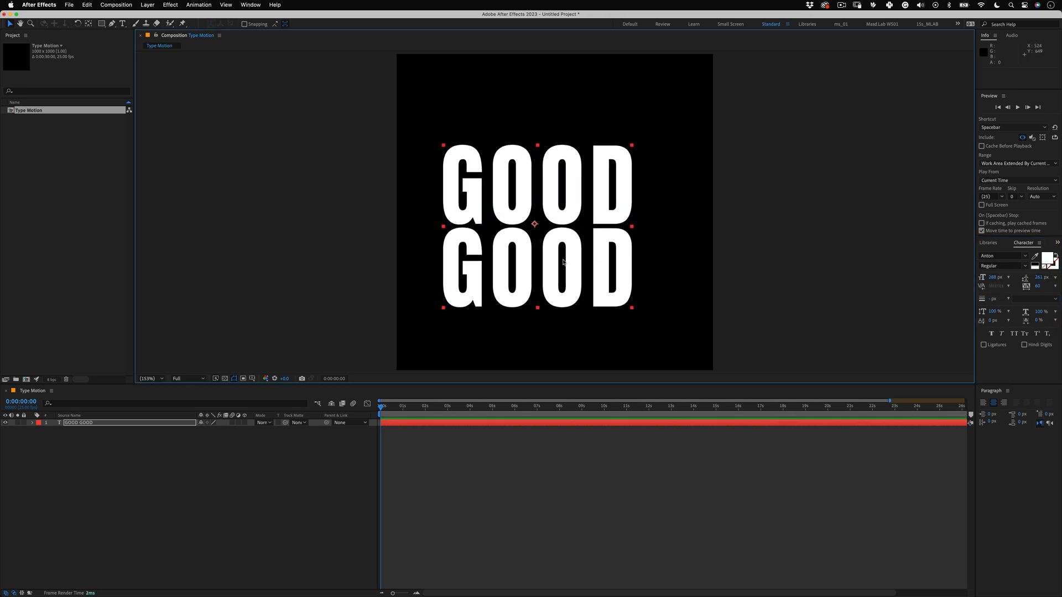
Step: Move the text block to the horizontal centre of the frame and tighten its tracking to -29
left_click_drag(586, 260, 610, 260)
double_click(610, 260)
left_click_drag(1038, 286, 1010, 297)
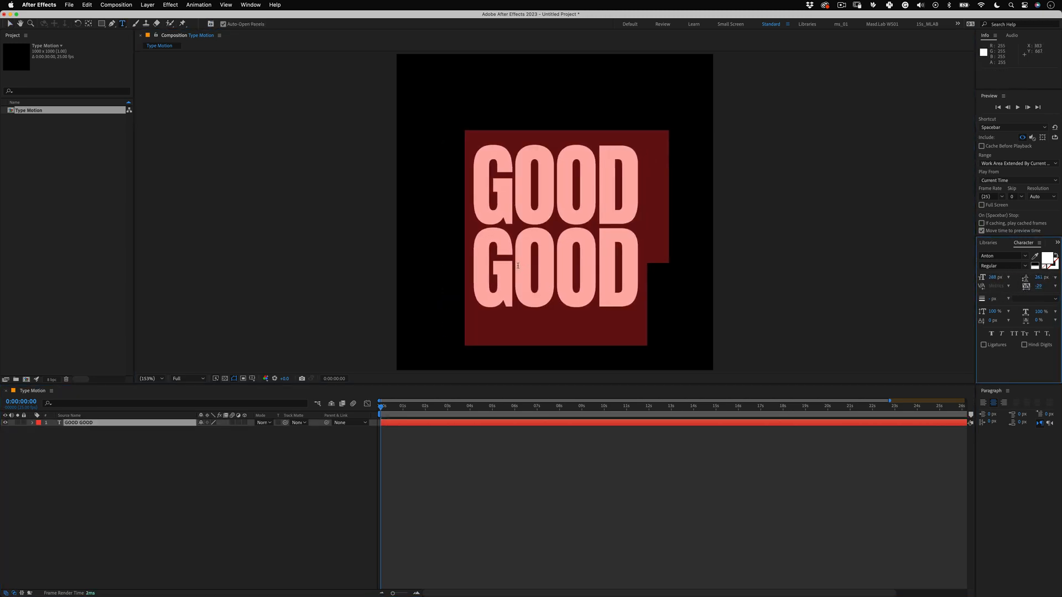
Step: Colour the G of the lower GOOD red
left_click_drag(517, 266, 478, 263)
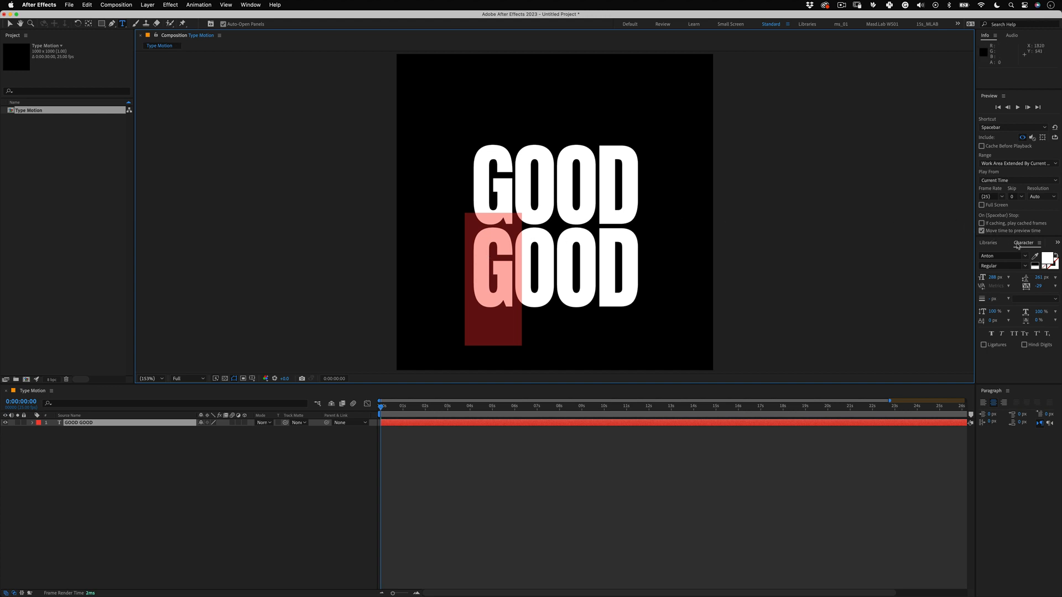
left_click(1046, 259)
left_click_drag(277, 127, 322, 116)
left_click(417, 117)
Step: Colour the first O of the lower GOOD yellow
left_click_drag(555, 264, 517, 265)
left_click(1049, 258)
left_click(352, 206)
left_click(332, 118)
left_click(417, 117)
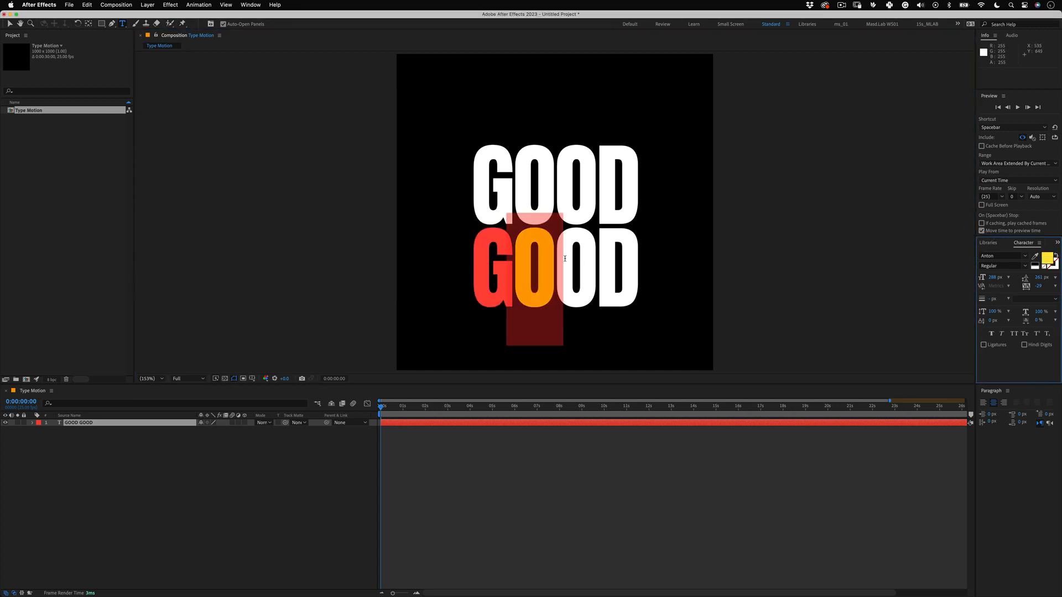
Step: Colour the second O of the lower GOOD a light violet-blue
left_click_drag(598, 264, 558, 264)
left_click(1047, 258)
left_click(351, 152)
left_click_drag(316, 124, 287, 120)
mouse_move(355, 150)
left_mouse_down()
mouse_move(359, 172)
mouse_move(355, 151)
left_mouse_up()
left_click(417, 118)
Step: Colour the D of the lower GOOD green
left_click_drag(639, 264, 598, 265)
left_click(1048, 261)
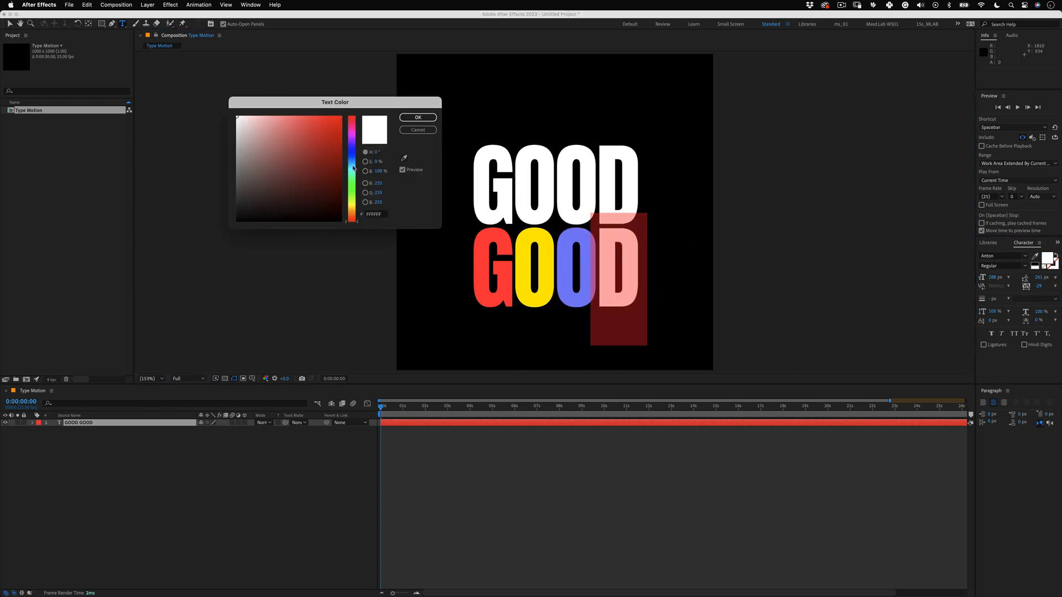
mouse_move(354, 168)
left_mouse_down()
mouse_move(356, 212)
mouse_move(359, 187)
left_mouse_up()
mouse_move(341, 132)
left_mouse_down()
mouse_move(342, 149)
mouse_move(342, 139)
left_mouse_up()
left_click(417, 117)
Step: Convert the GOOD GOOD text layer into a shape layer using Create Shapes from Text
left_click(405, 464)
left_click(406, 422)
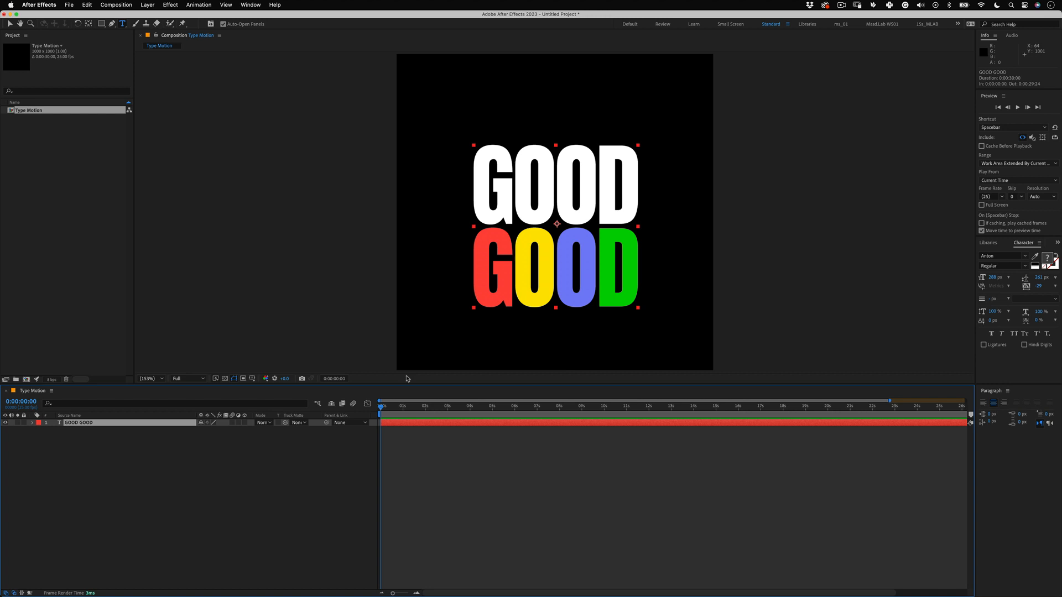
key("v")
right_click(146, 425)
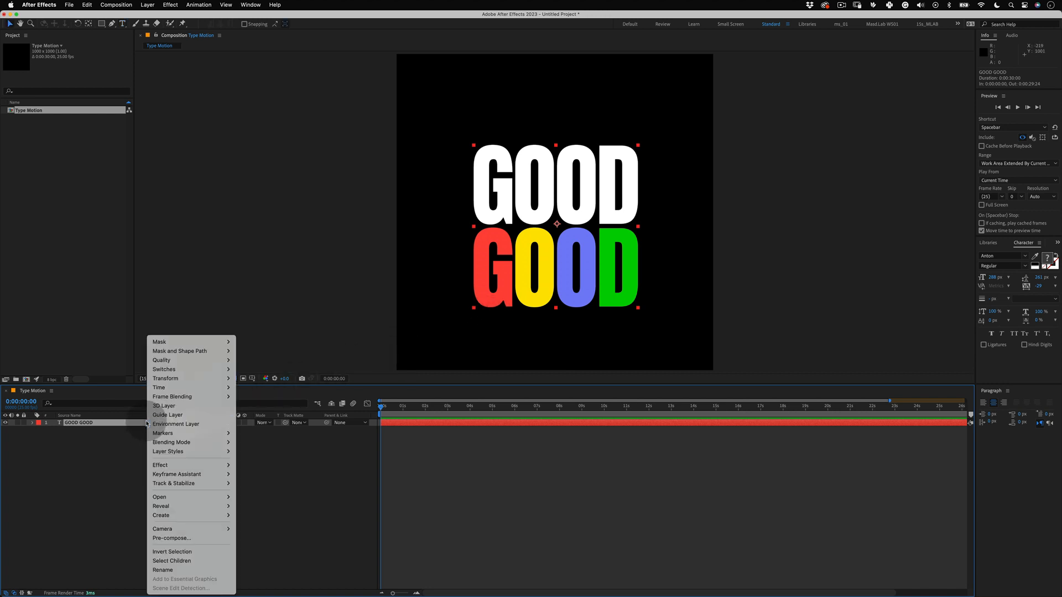
mouse_move(192, 506)
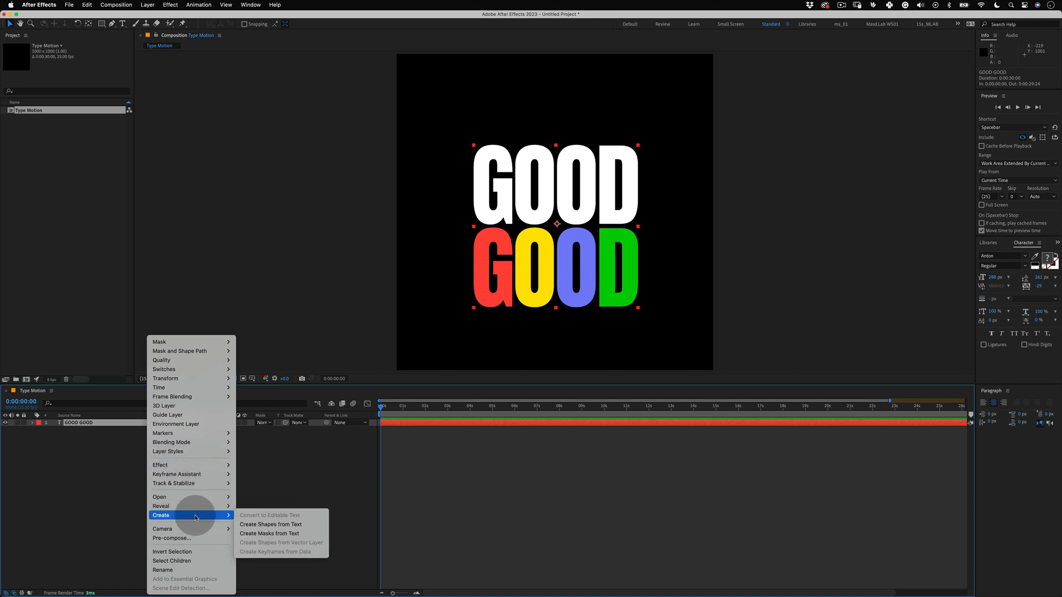
left_click(278, 525)
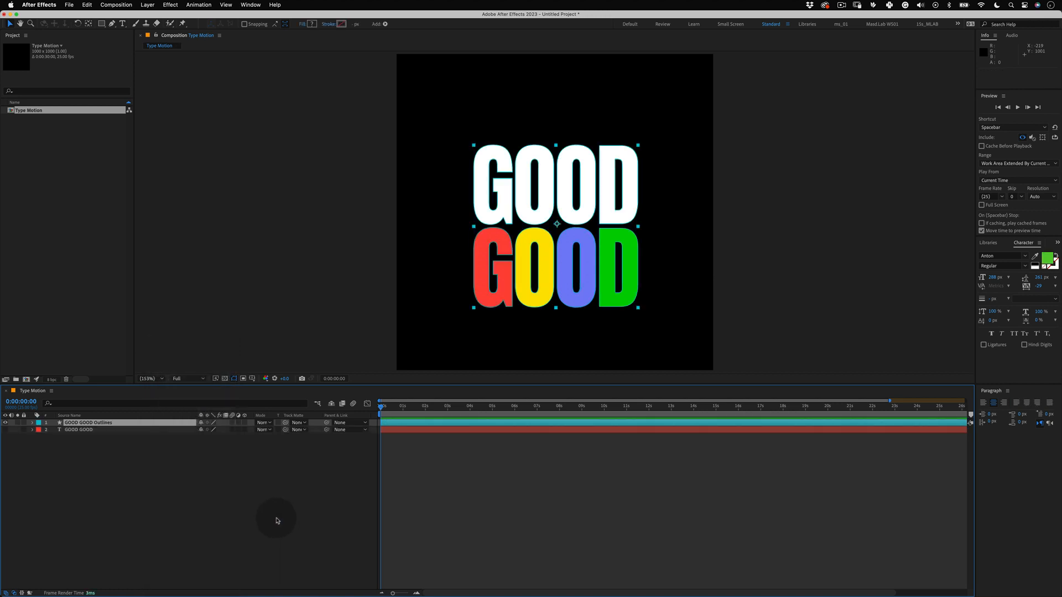
left_click(278, 519)
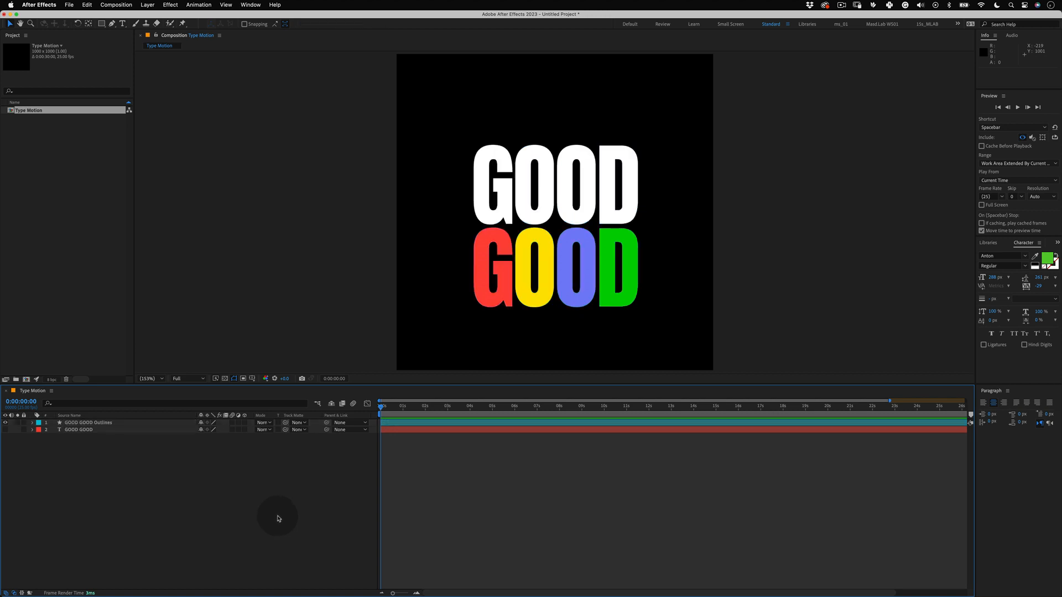
Step: Filter the outlines layer's properties by "path" and enlarge the timeline area to list every letter's Path property
left_click(126, 426)
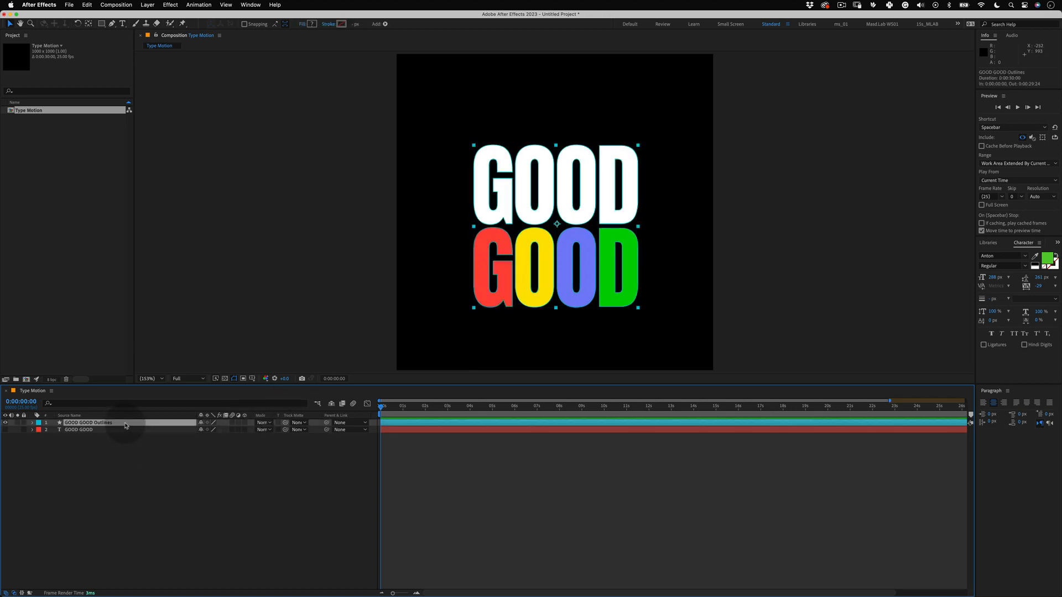
left_click(121, 405)
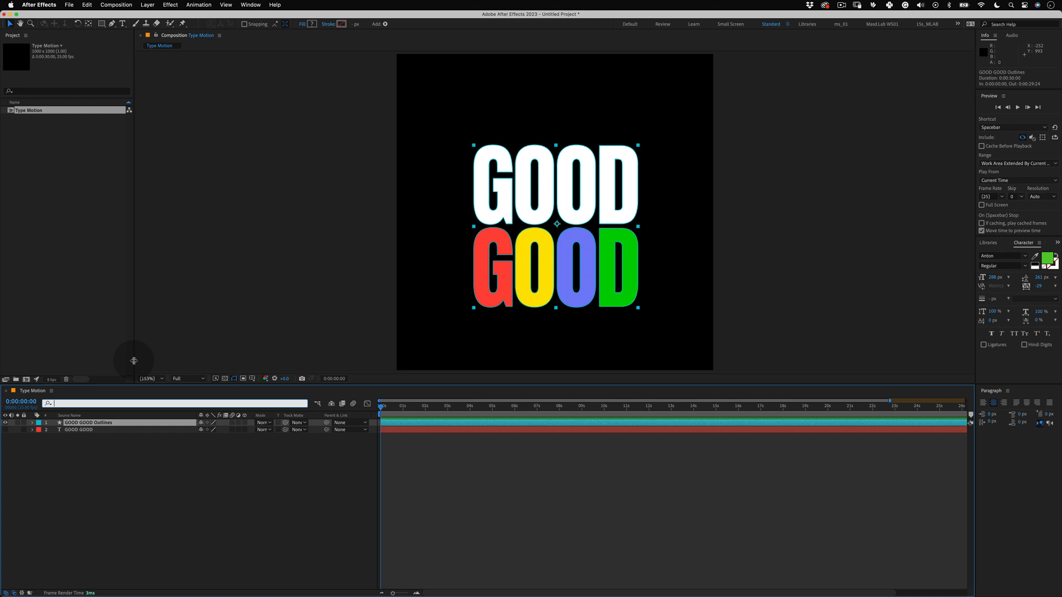
type("paths")
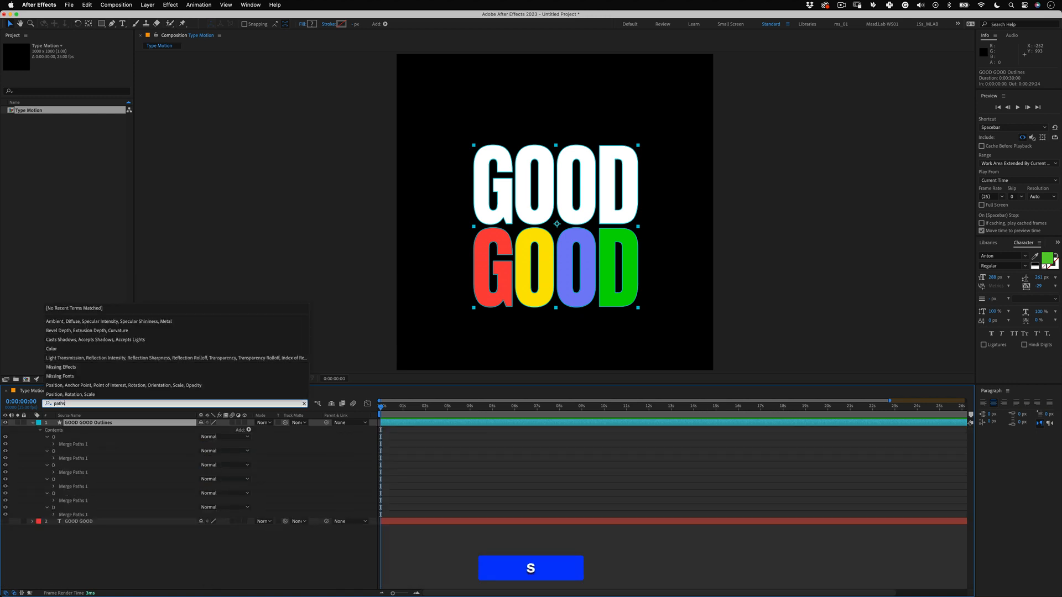
key("BackSpace")
left_click_drag(304, 381, 304, 234)
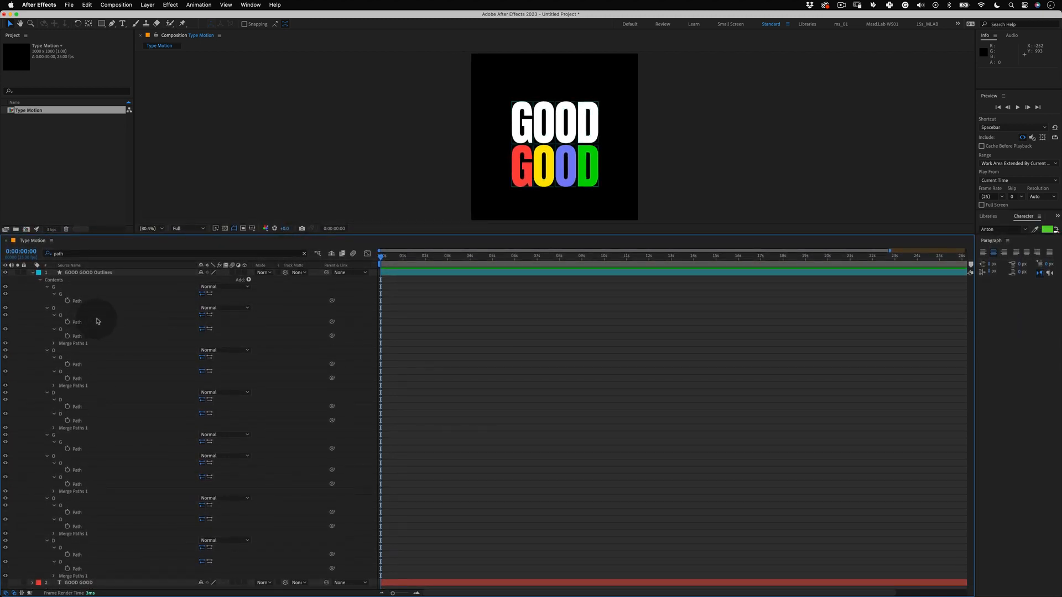
left_click(68, 302)
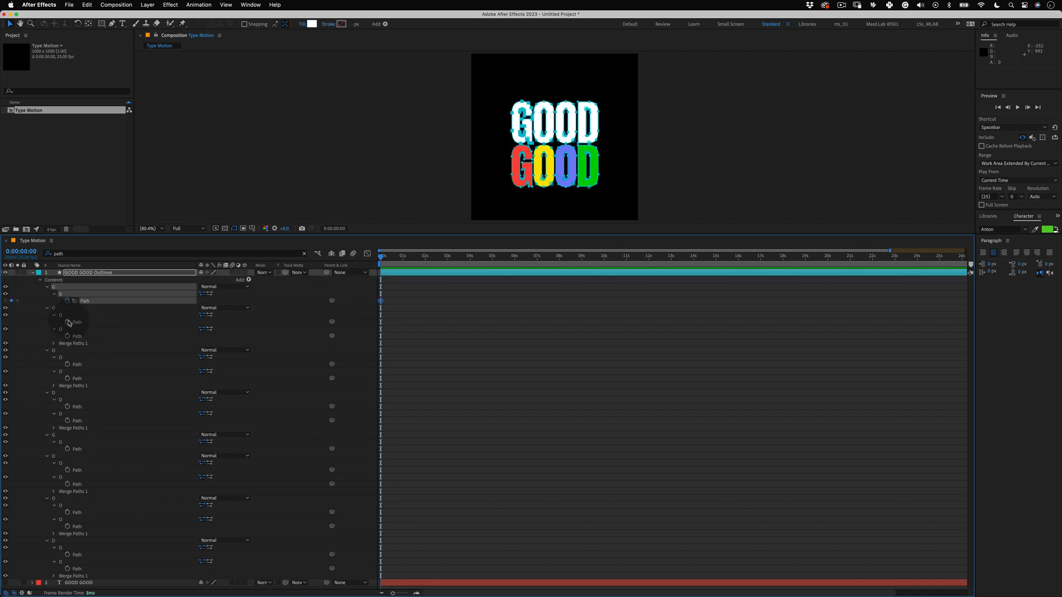
left_click(68, 322)
left_click(67, 336)
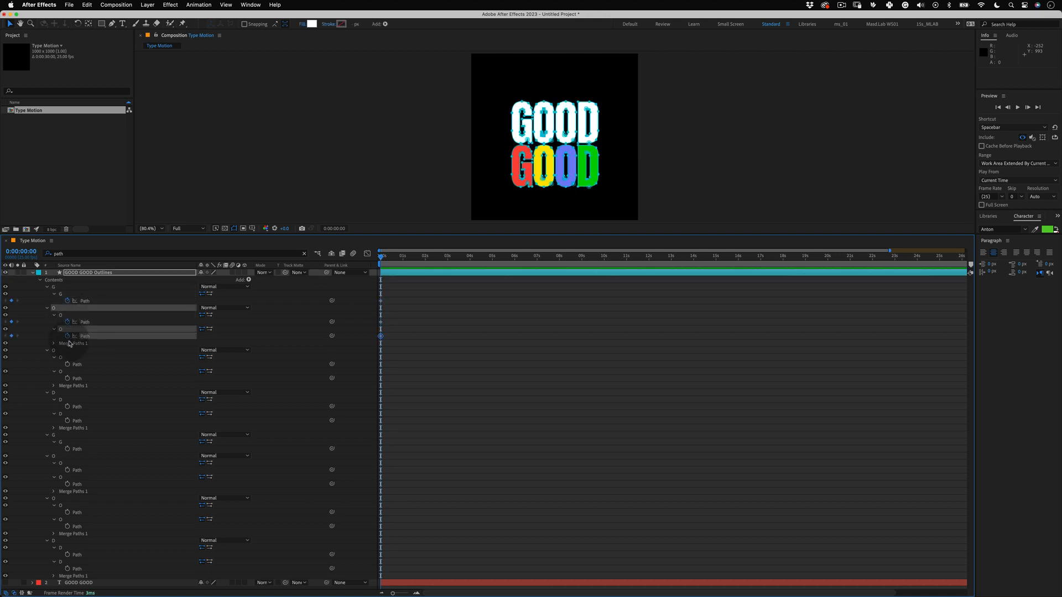
key("super+z")
key("super+z")
key("super+z")
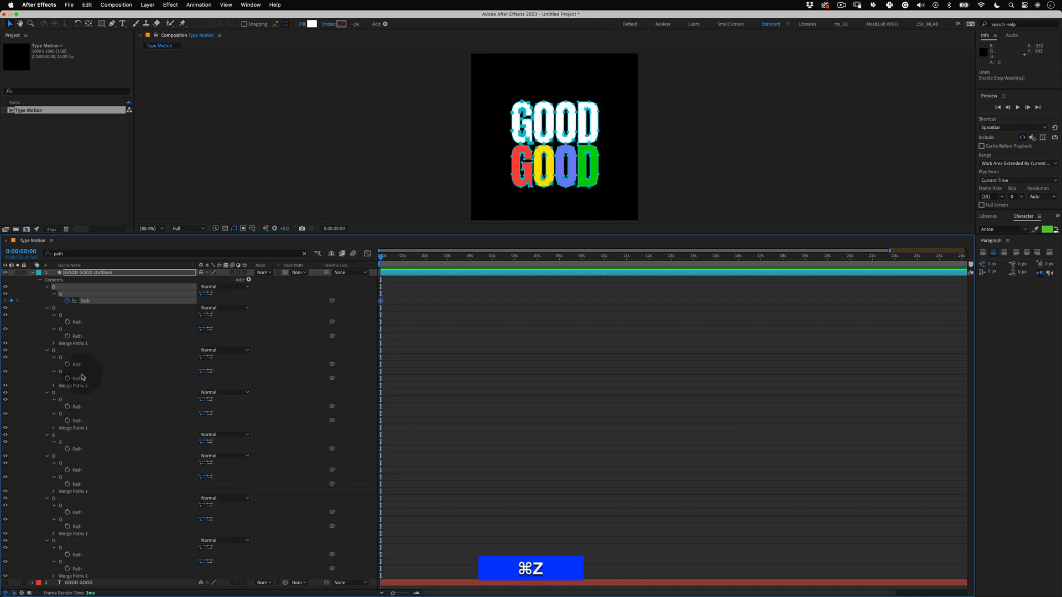
key("shift+super+z")
key("shift+super+z")
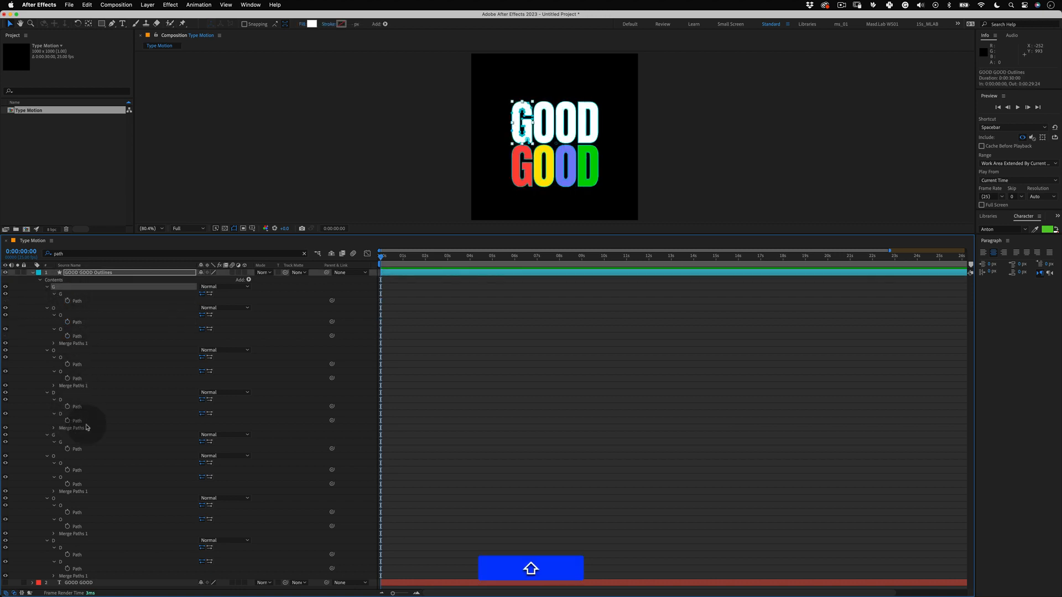
Step: Enable keyframing for the Path property of every letter shape at 0:00:00:00
left_click_drag(75, 336, 63, 576)
left_click(128, 505)
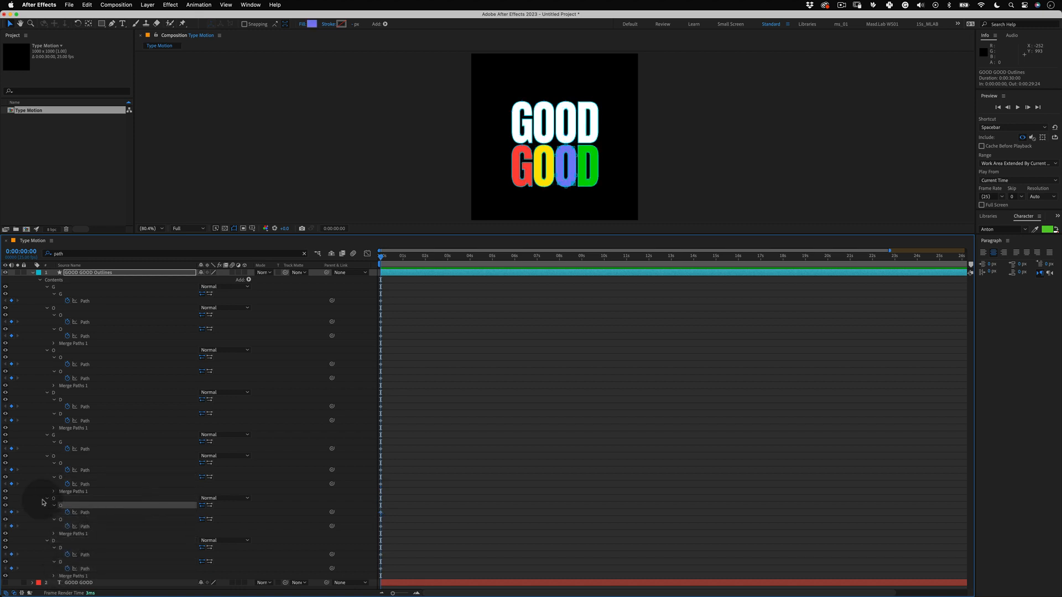
left_click(43, 503)
Step: At 0:00:01:00, shorten the red G by moving its upper path points down while keeping its base in place
left_click_drag(381, 260, 402, 339)
key("z")
left_click(550, 233)
left_click(403, 360)
left_click(413, 377)
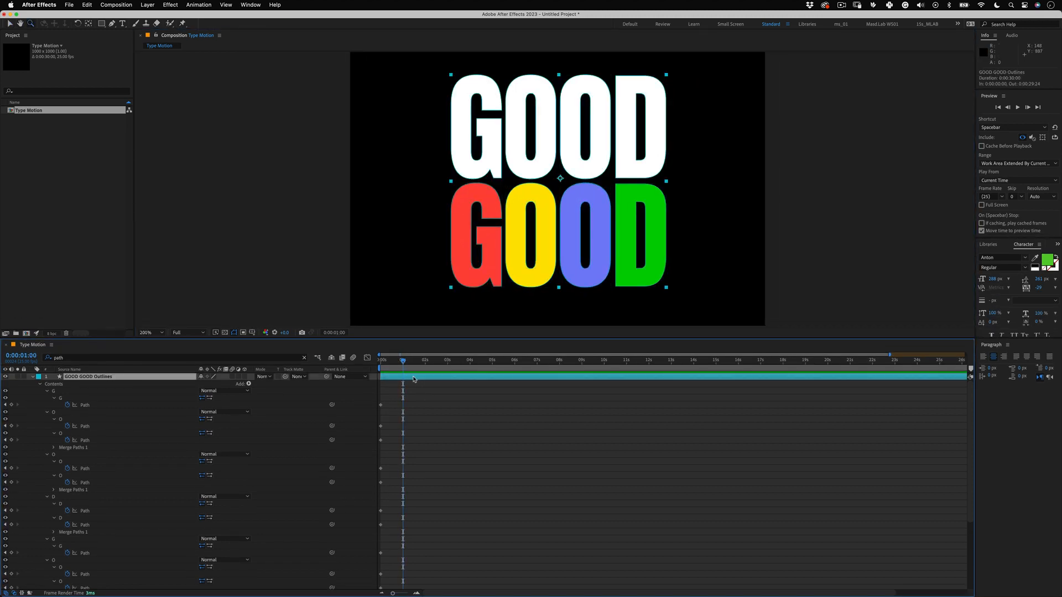
left_click(87, 405)
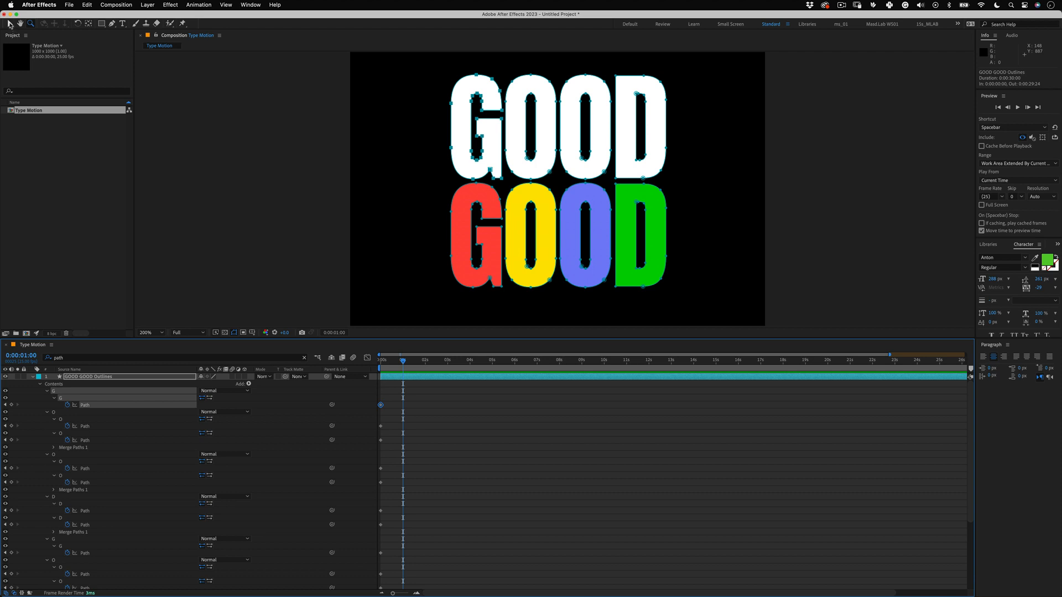
left_click(9, 25)
left_click_drag(445, 181, 511, 256)
left_click_drag(445, 181, 504, 241)
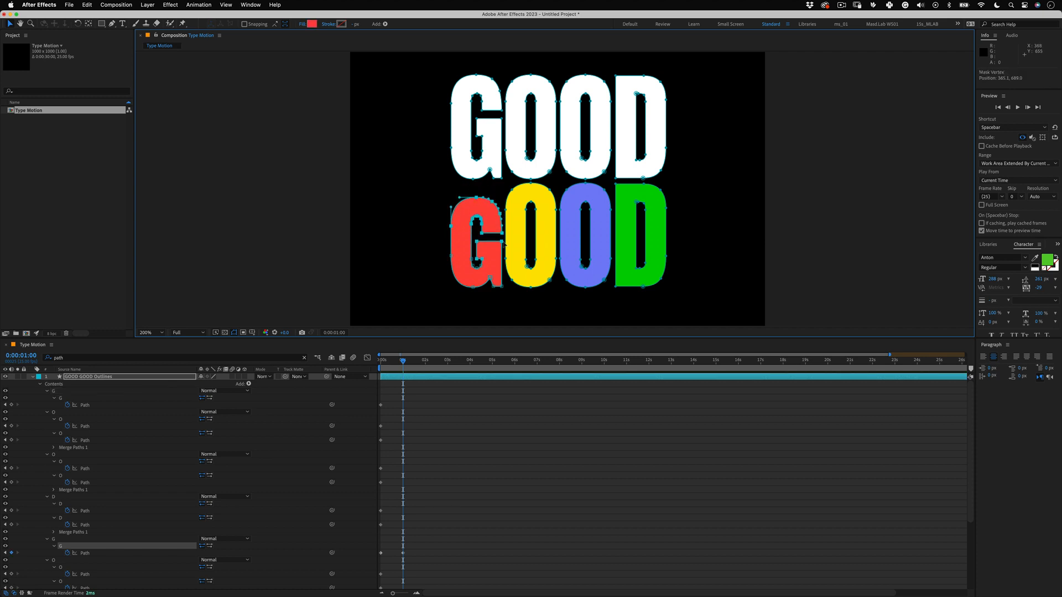
left_click_drag(434, 192, 503, 248)
left_click(435, 294)
Step: At 0:00:01:00, stretch the white G down to just above the red G and lower its crossbar points
left_click(96, 405)
left_click(501, 255)
left_click_drag(411, 214, 509, 252)
left_click_drag(502, 248, 502, 253)
left_click_drag(446, 201, 503, 154)
left_click_drag(502, 150, 501, 155)
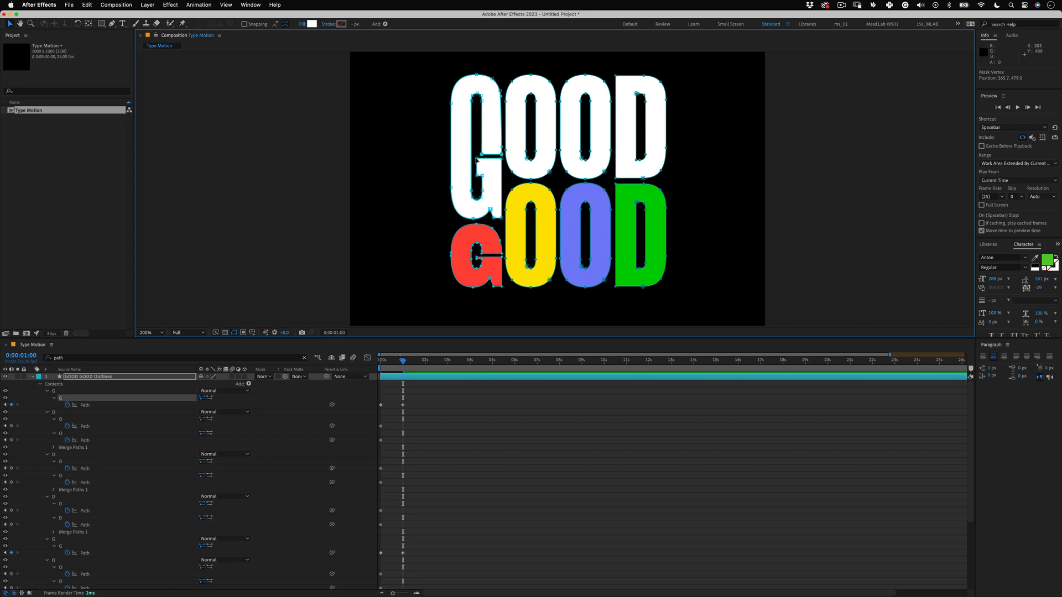
left_click(410, 410)
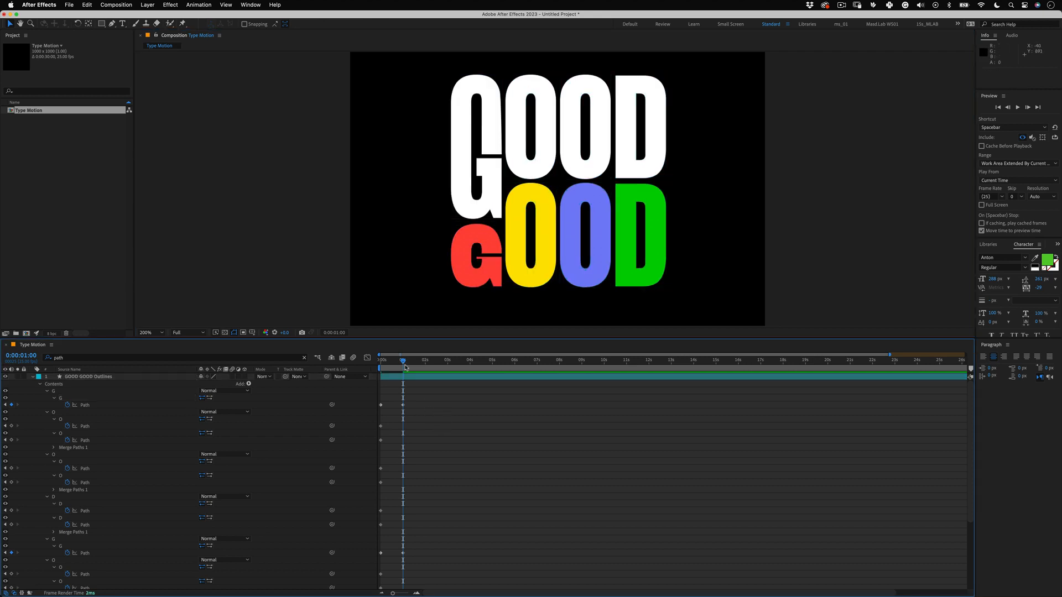
Step: At 0:00:02:00, shorten the white G by raising its crossbar and lower path points while keeping its top in place
left_click_drag(404, 364, 425, 375)
left_click_drag(477, 148, 504, 158)
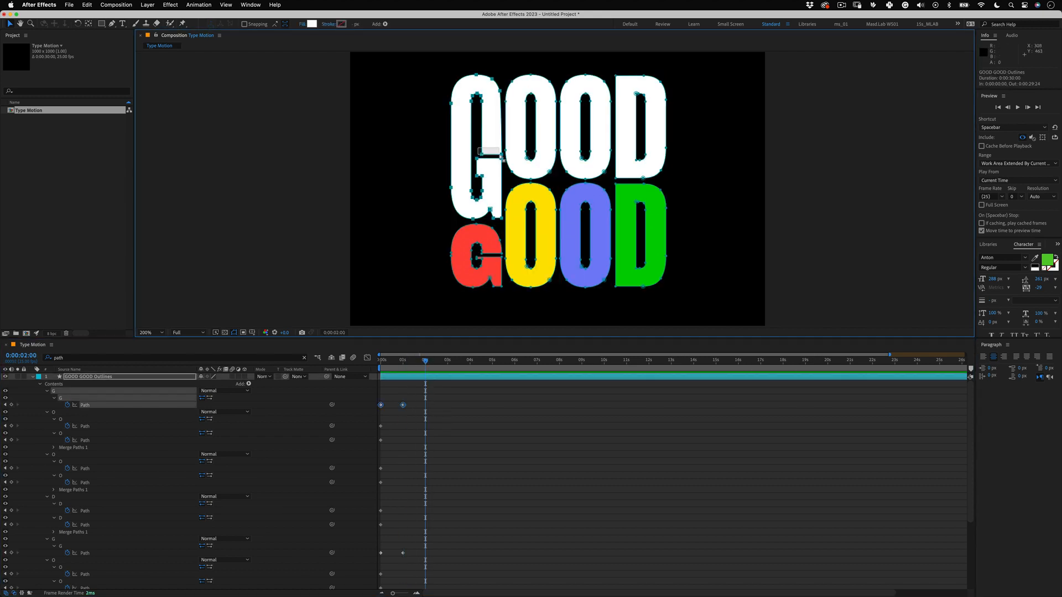
left_click_drag(501, 155, 501, 106)
left_click_drag(442, 226, 508, 150)
left_click_drag(502, 218, 501, 169)
left_click_drag(439, 183, 508, 123)
left_click_drag(501, 169, 501, 154)
left_click_drag(431, 169, 502, 142)
Step: At 0:00:02:00, stretch the red G up to just below the shortened white G and raise its crossbar points
left_click_drag(425, 190, 507, 255)
left_click_drag(501, 254, 502, 177)
key("super+z")
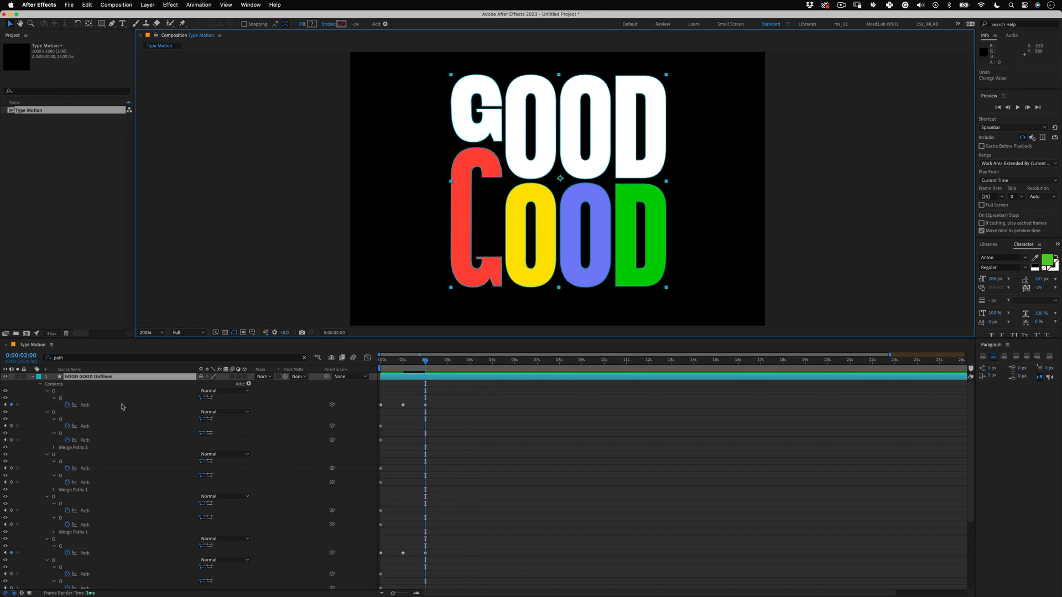
key("super+z")
key("super+z")
left_click_drag(438, 234, 495, 216)
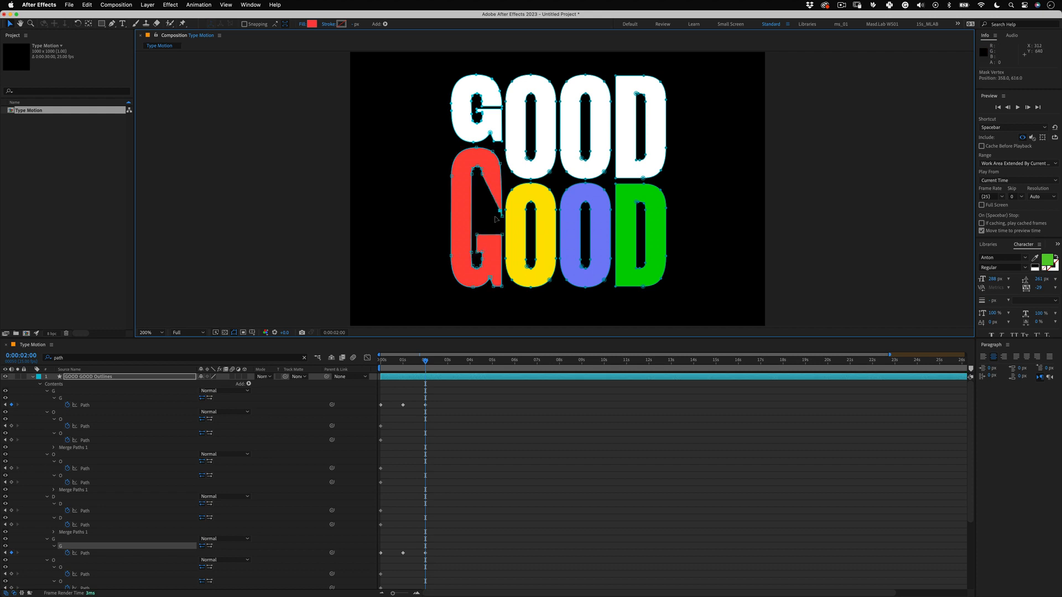
key("super+z")
key("super+z")
left_click(459, 436)
left_click(390, 377)
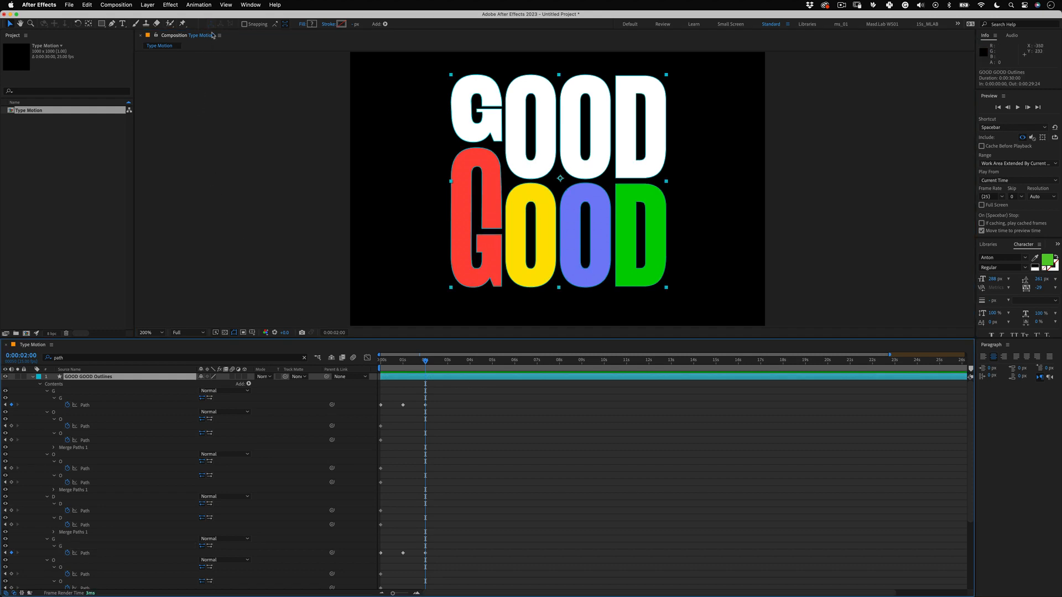
Step: Show the rulers and add horizontal guides along the facing edges of the two Gs at 0:00:02:00 and 0:00:01:00
left_click(226, 5)
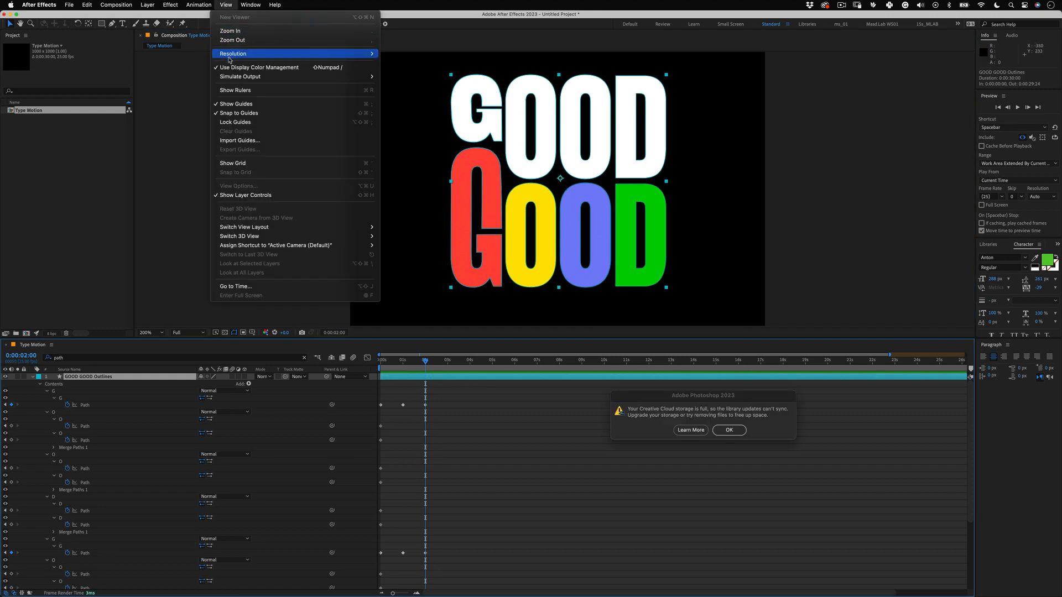
left_click(231, 91)
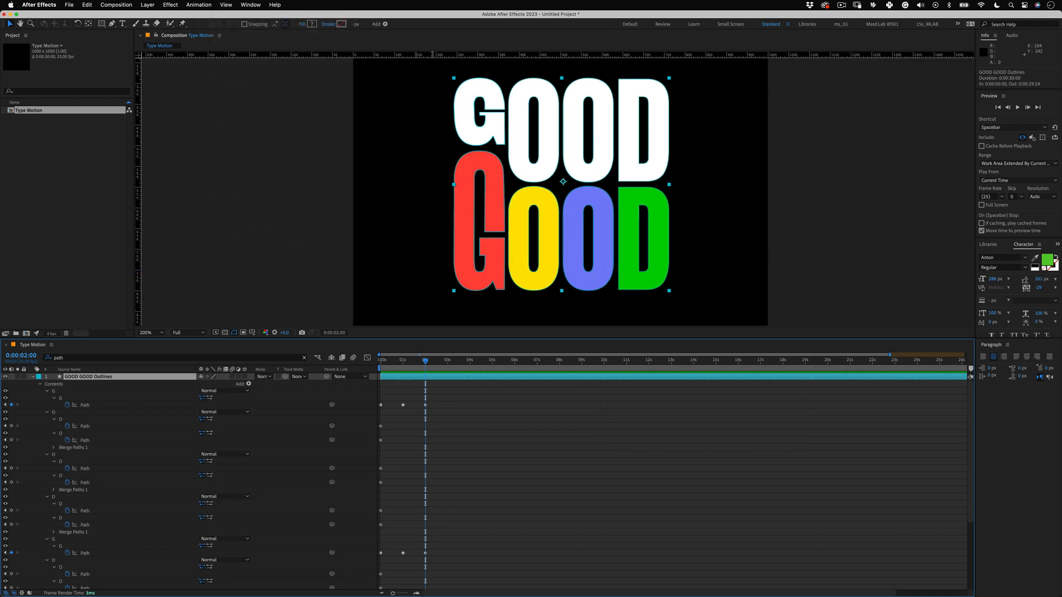
left_click_drag(482, 55, 489, 148)
key("j")
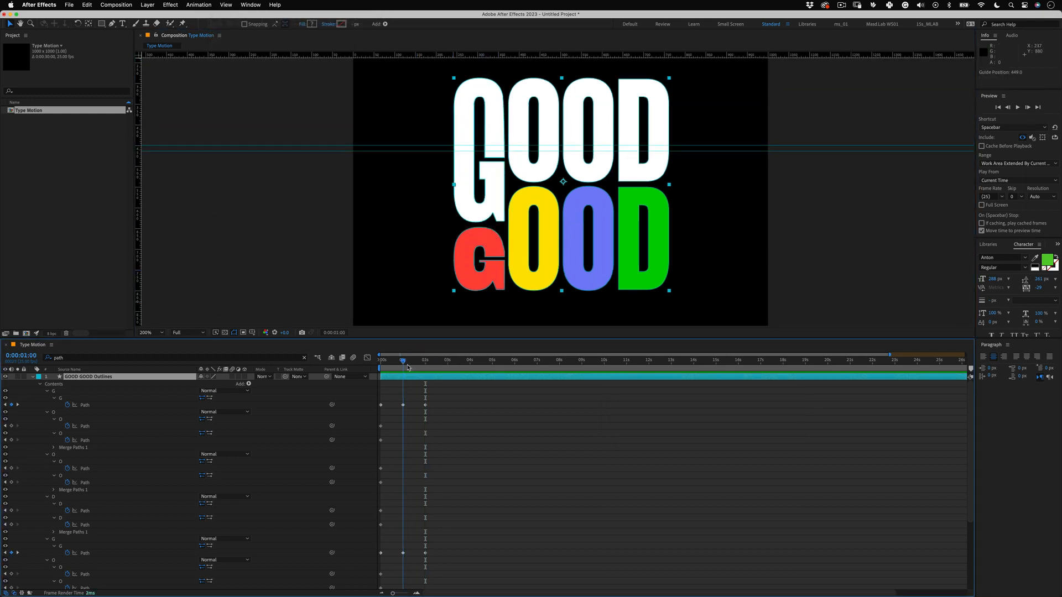
left_click_drag(488, 54, 492, 227)
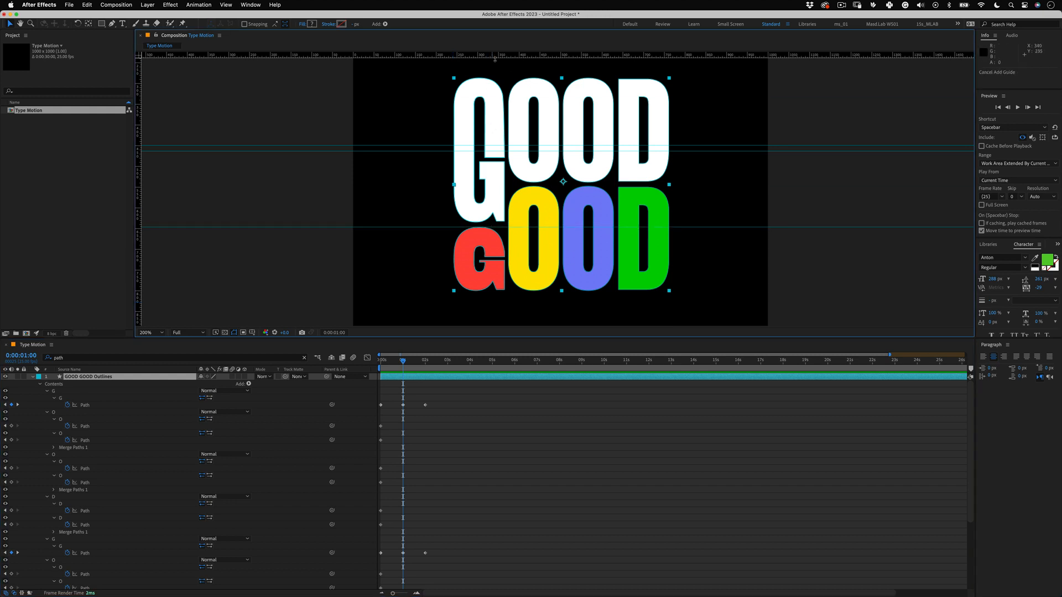
left_click_drag(495, 58, 519, 223)
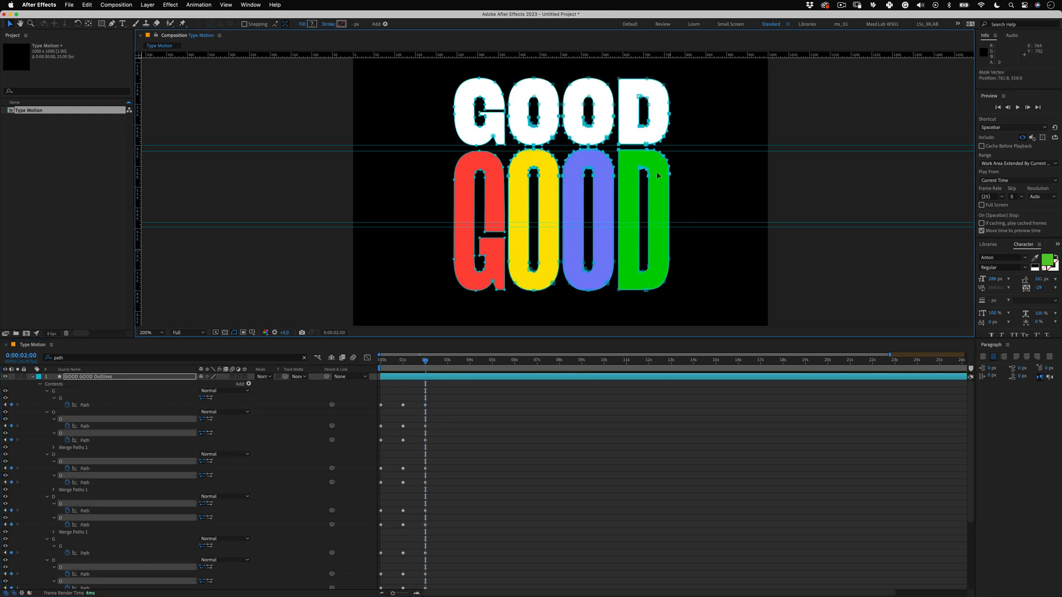
Step: Enlarge the timeline area and delete every letter's Path keyframe at 0:00:00:00
left_click(457, 396)
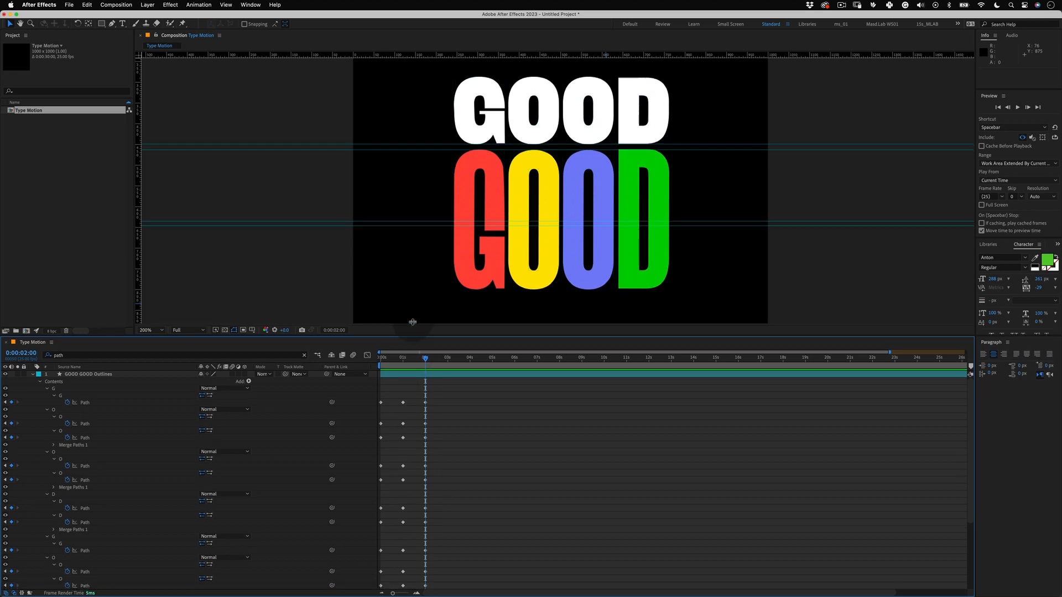
left_click_drag(414, 339, 412, 264)
left_click_drag(396, 328, 337, 517)
key("BackSpace")
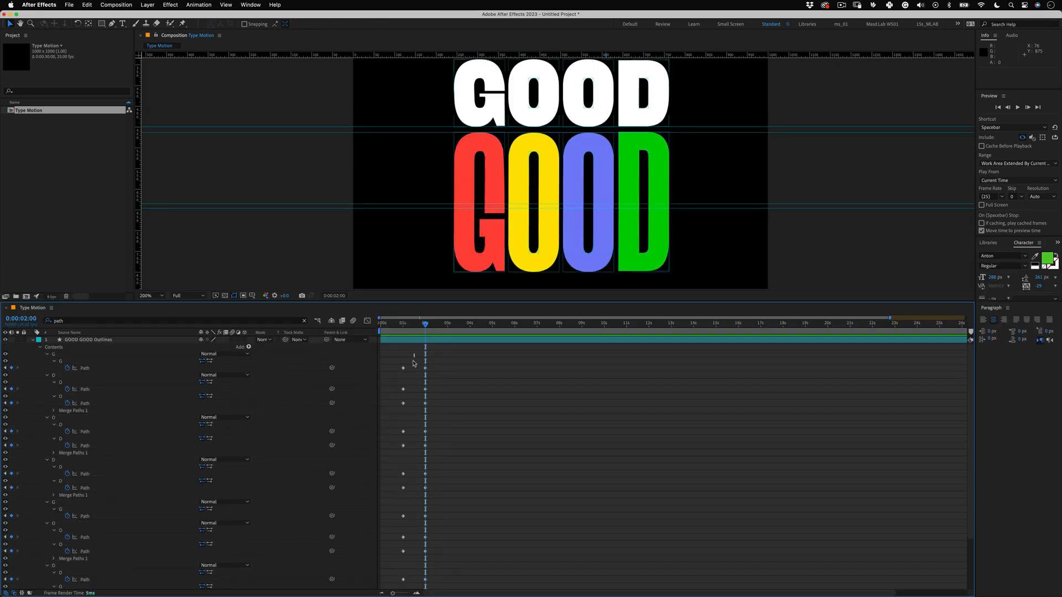
Step: Copy all letters' Path keyframes at 0:00:01:00 and paste them at 0:00:03:00
left_click_drag(415, 352, 396, 524)
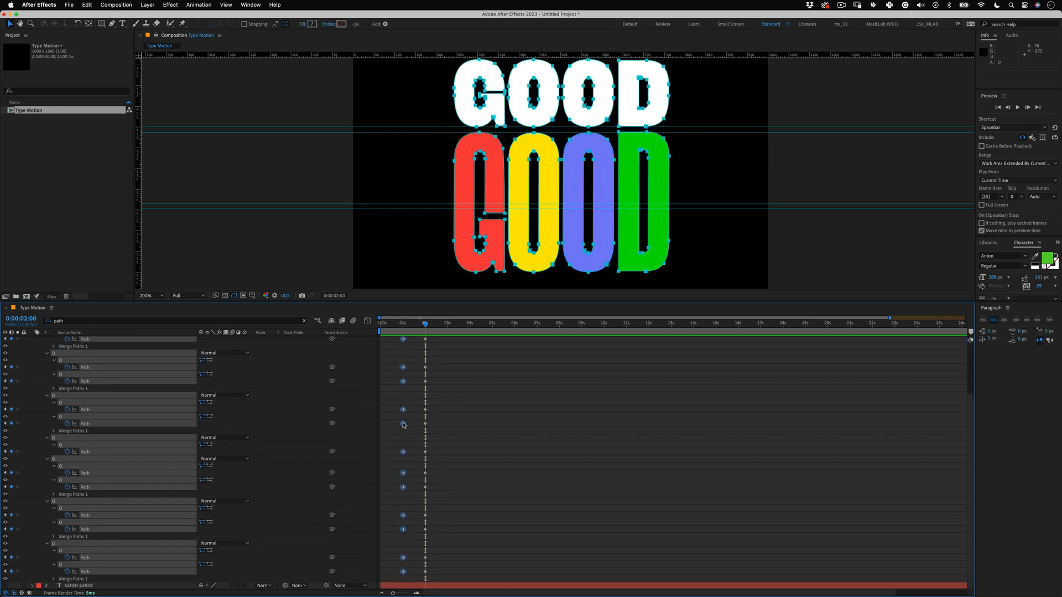
left_click(87, 5)
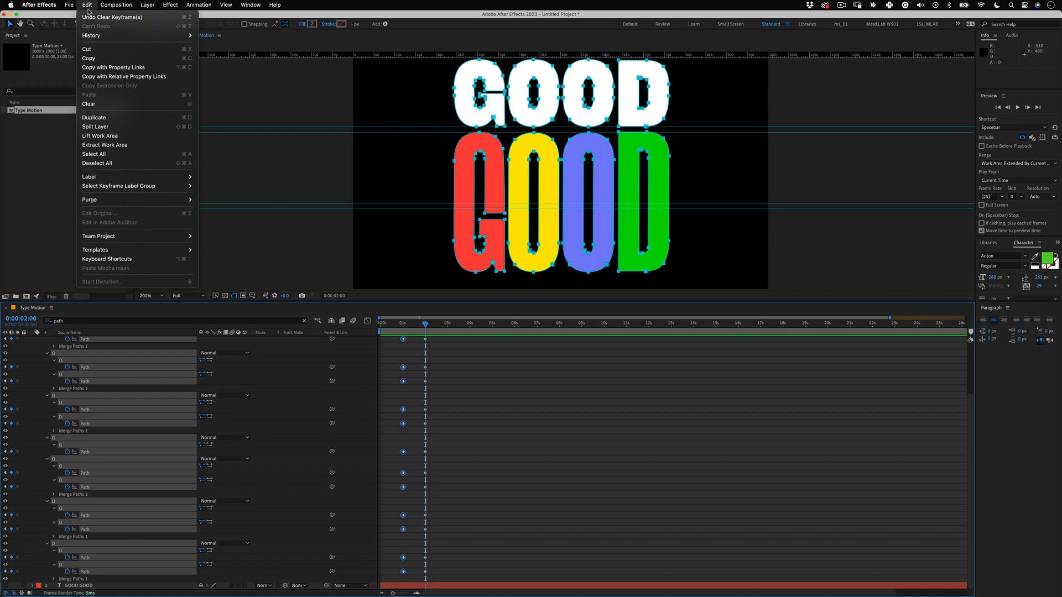
left_click(95, 60)
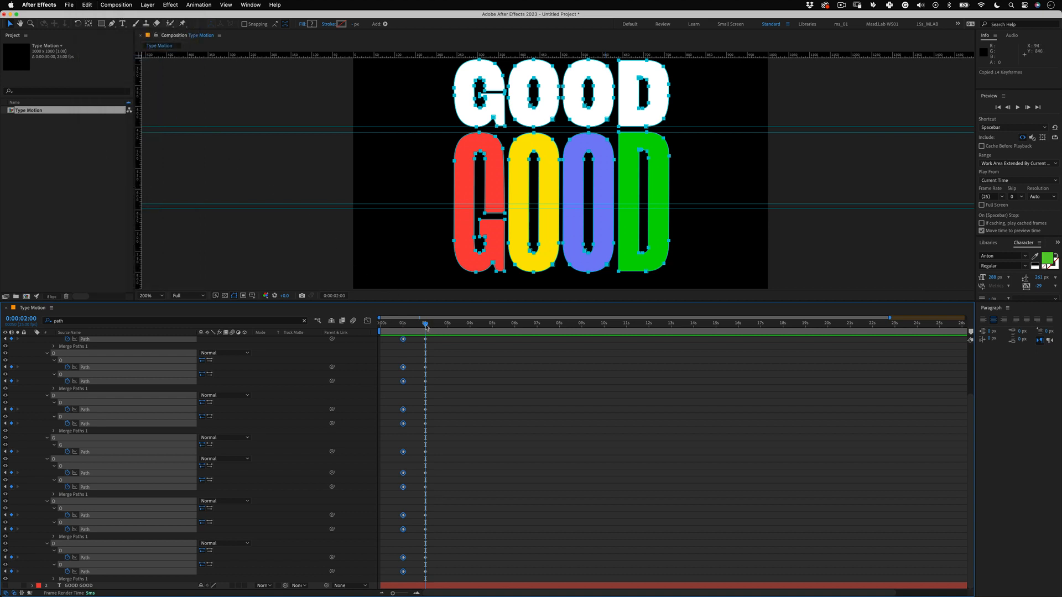
left_click_drag(426, 326, 448, 338)
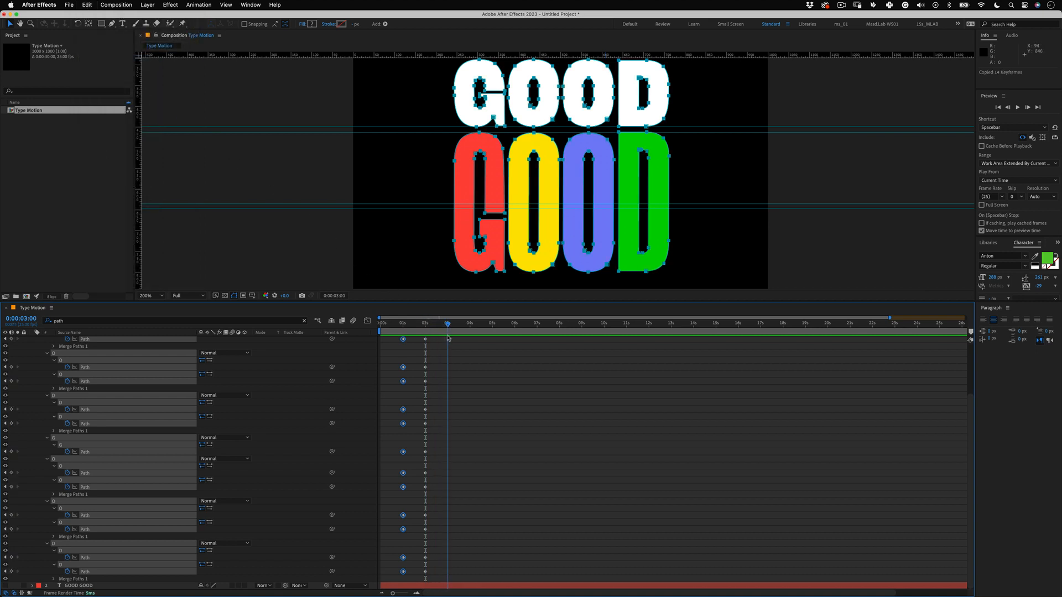
key("super+v")
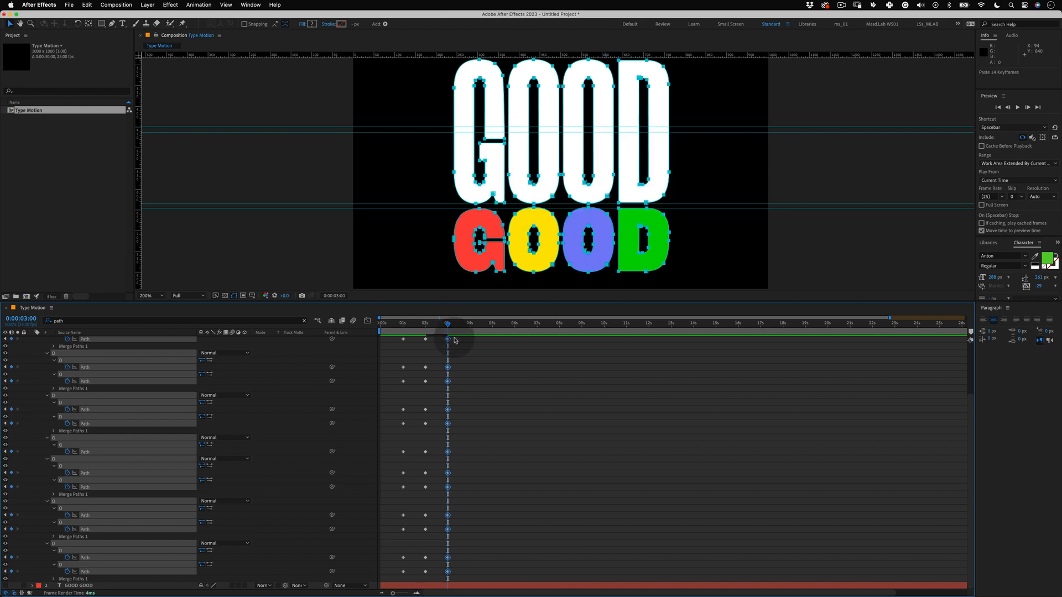
Step: Move all Path keyframes one second earlier so that the first set sits at 0:00:00:00
left_click_drag(455, 338, 399, 573)
left_click_drag(403, 571, 381, 571)
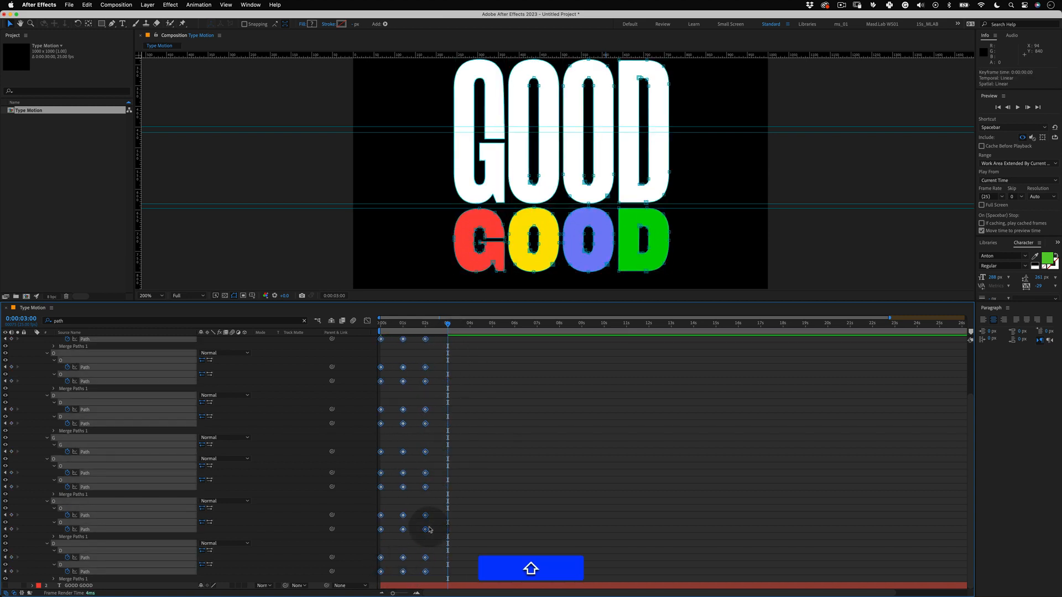
left_click(487, 404)
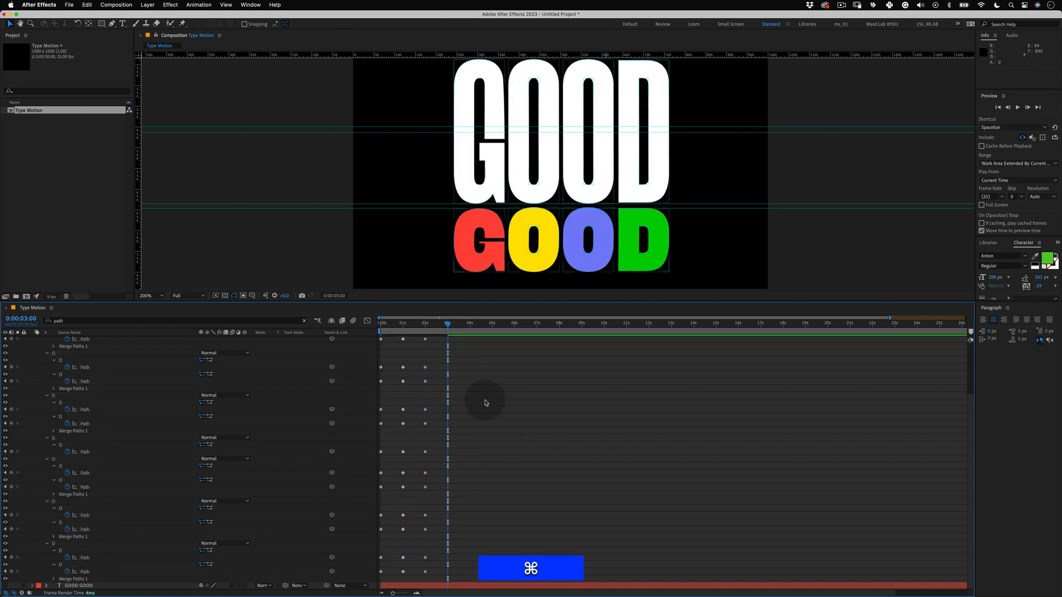
Step: End the work area at 0:00:02:00 and preview the looping letter animation
left_click_drag(427, 328, 426, 330)
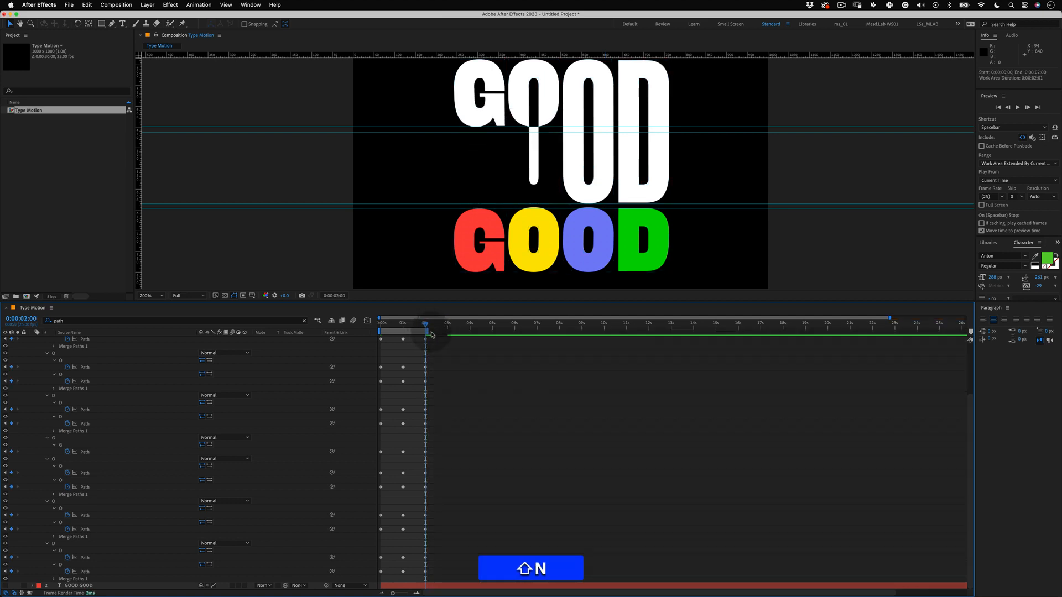
key("space")
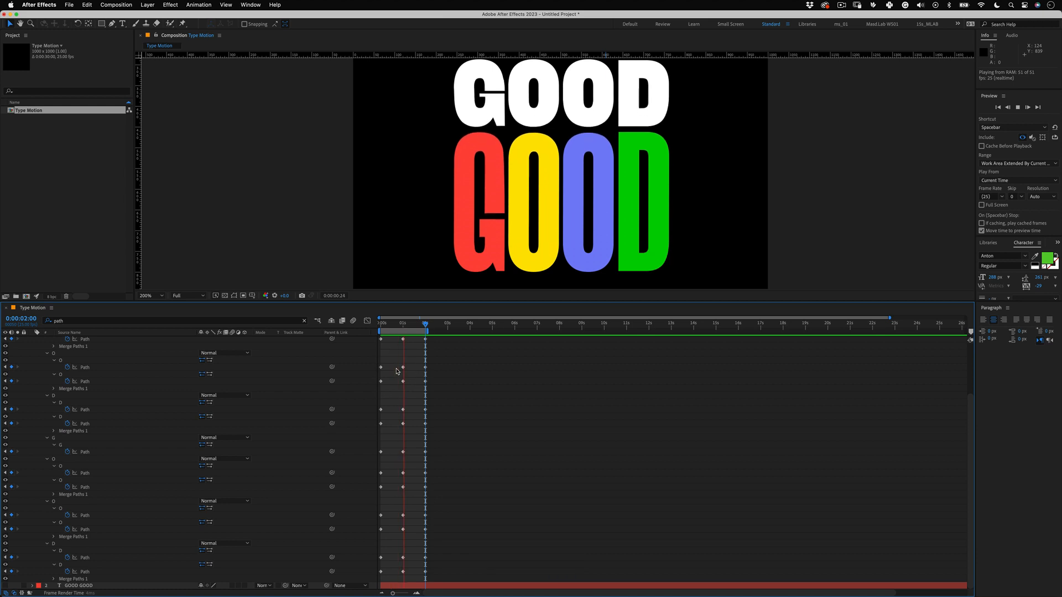
key("space")
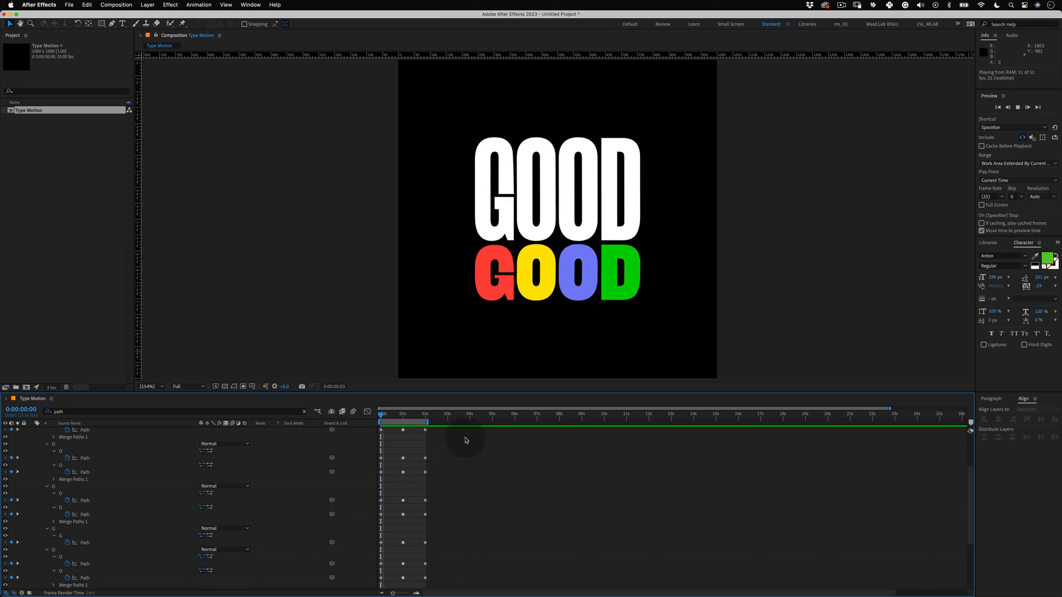
Step: Apply Easy Ease to all Path keyframes in the Graph Editor and preview the motion
left_click_drag(459, 437, 382, 586)
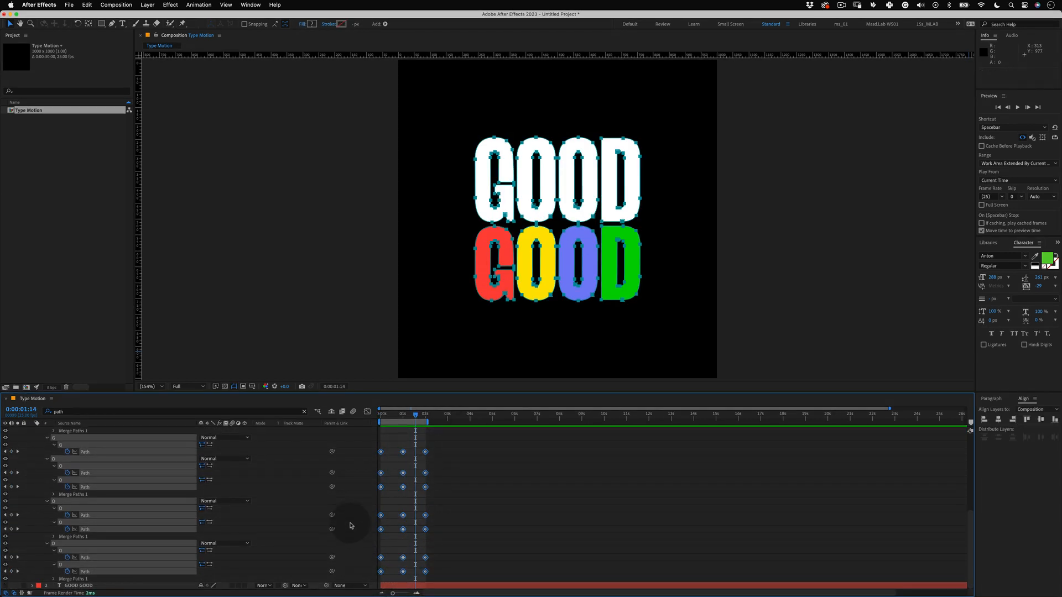
left_click(367, 412)
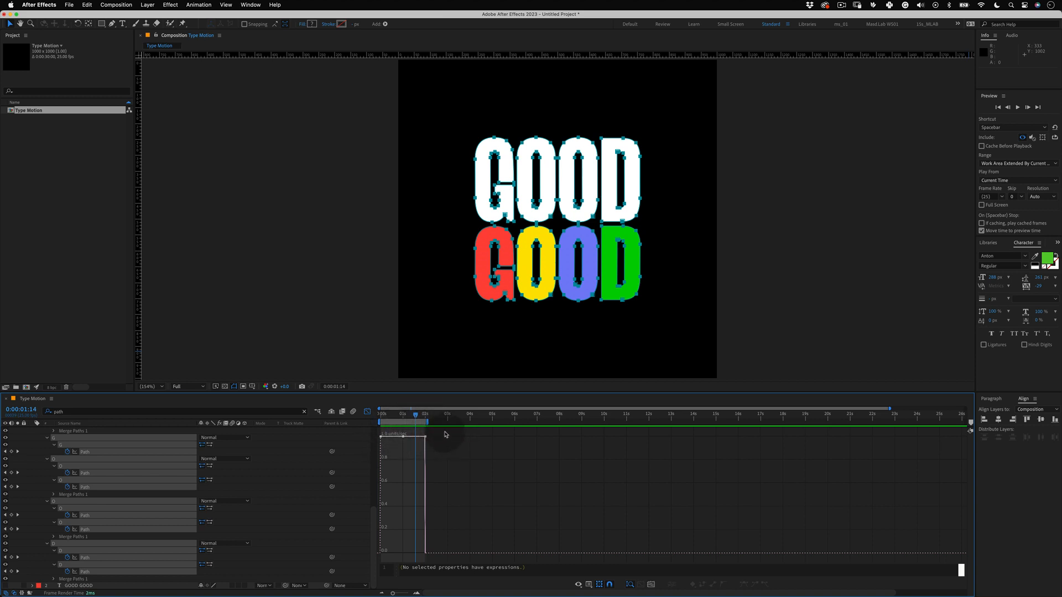
left_click_drag(445, 424, 375, 459)
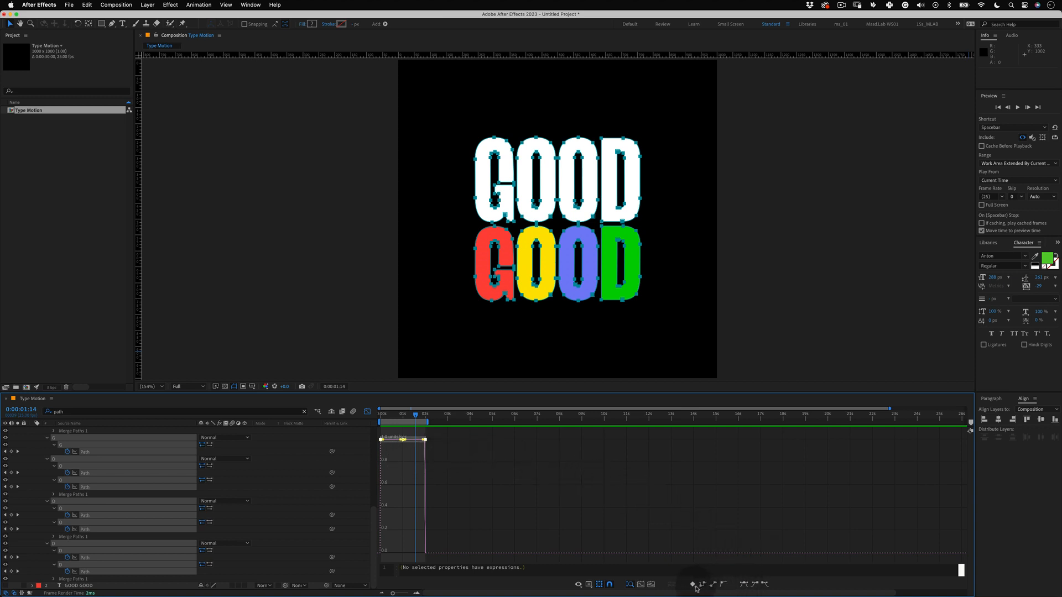
left_click(744, 585)
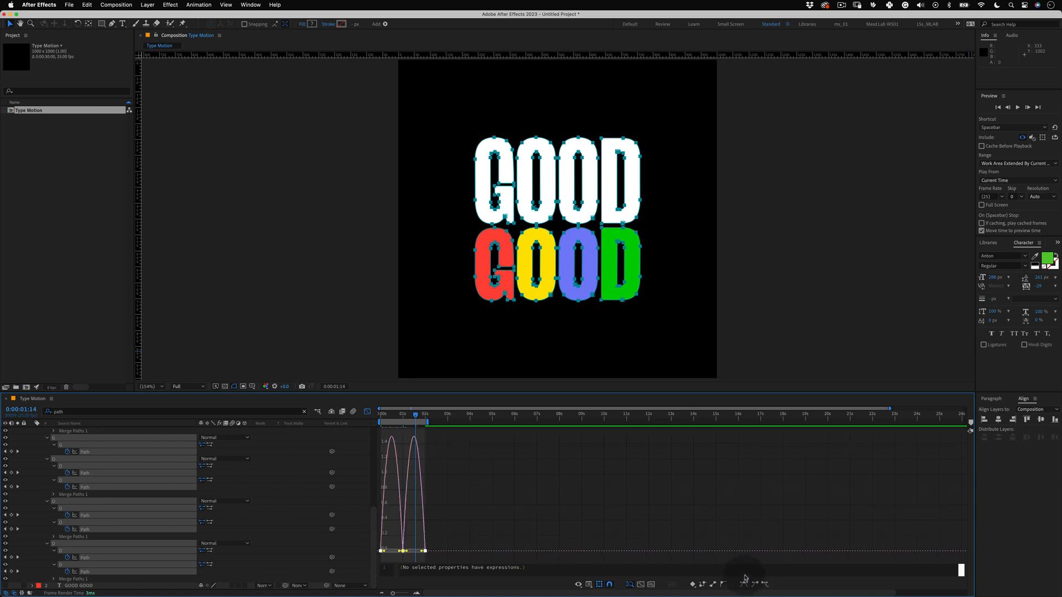
left_click(601, 511)
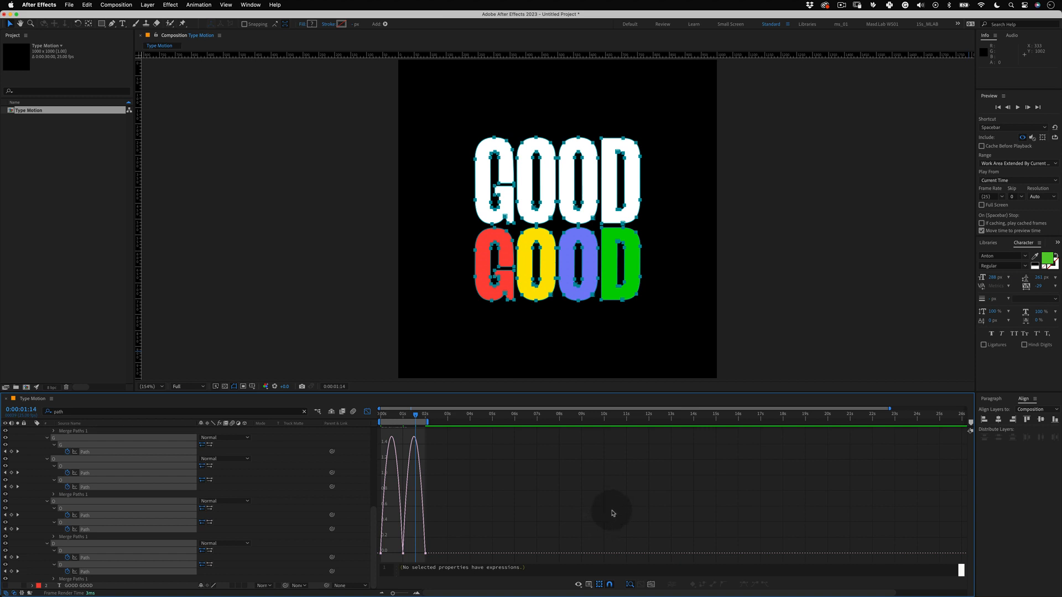
key("super+Tab")
key("space")
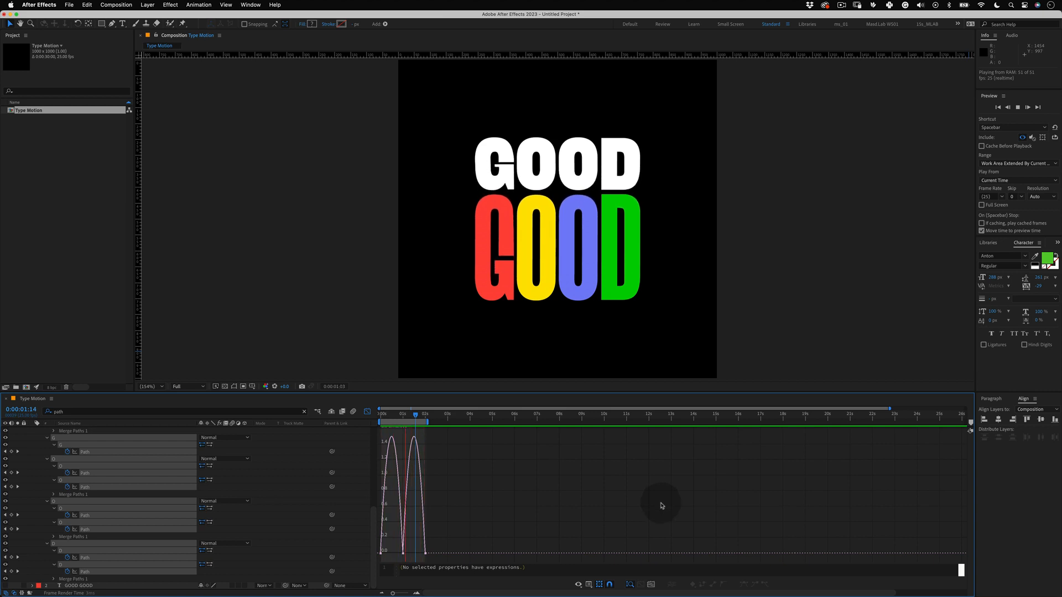
key("super+Tab")
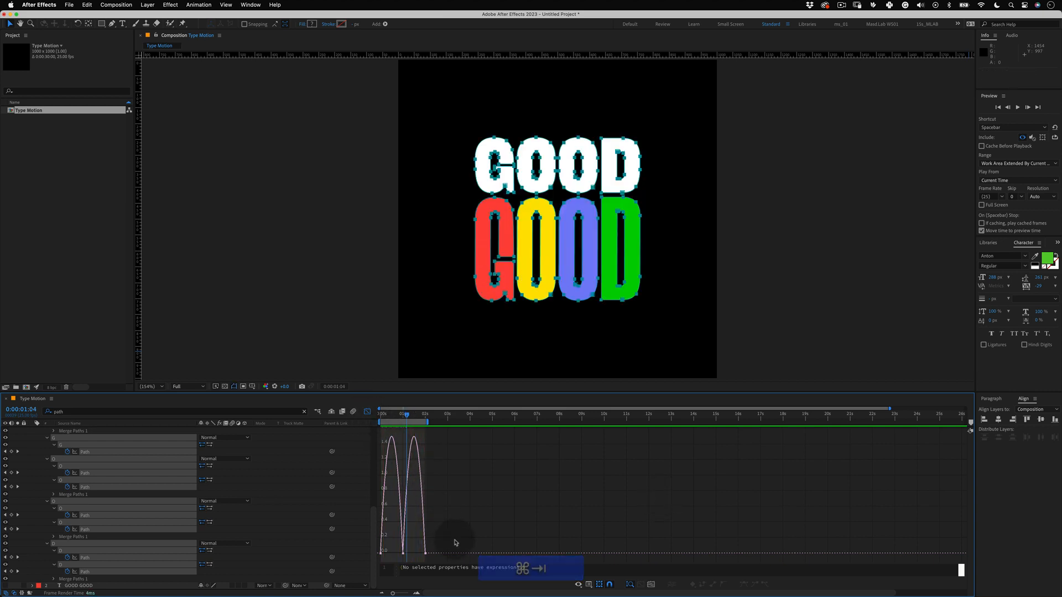
Step: Reshape the Path speed curves into sharp, narrow peaks with long eases and preview the result
left_click_drag(453, 540, 389, 552)
left_click(609, 476)
key("space")
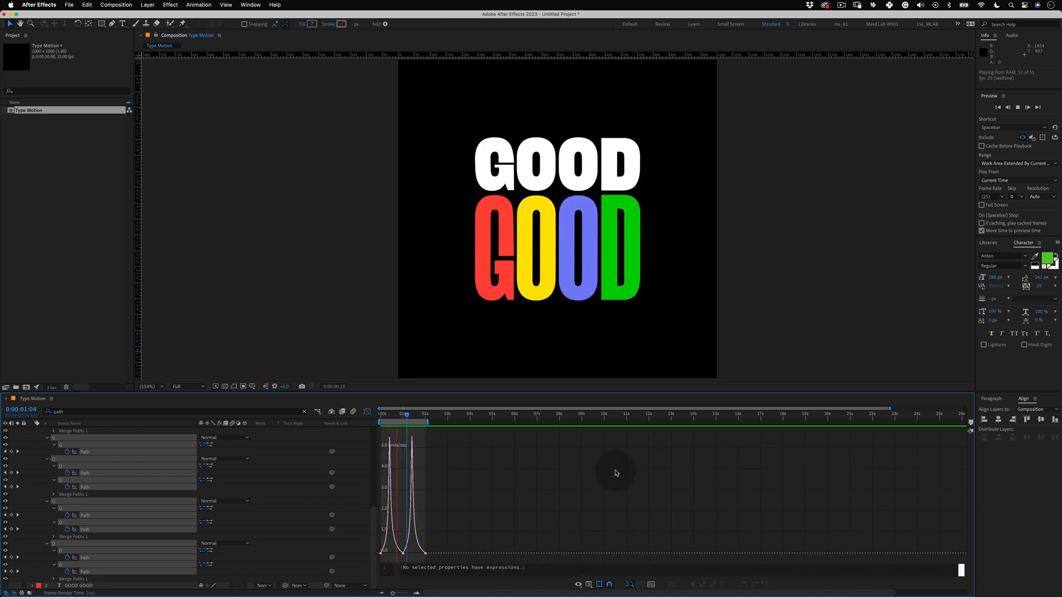
key("space")
Step: Return from the Graph Editor to the keyframe view and list only the outlines layer's animated Path properties
left_click(368, 412)
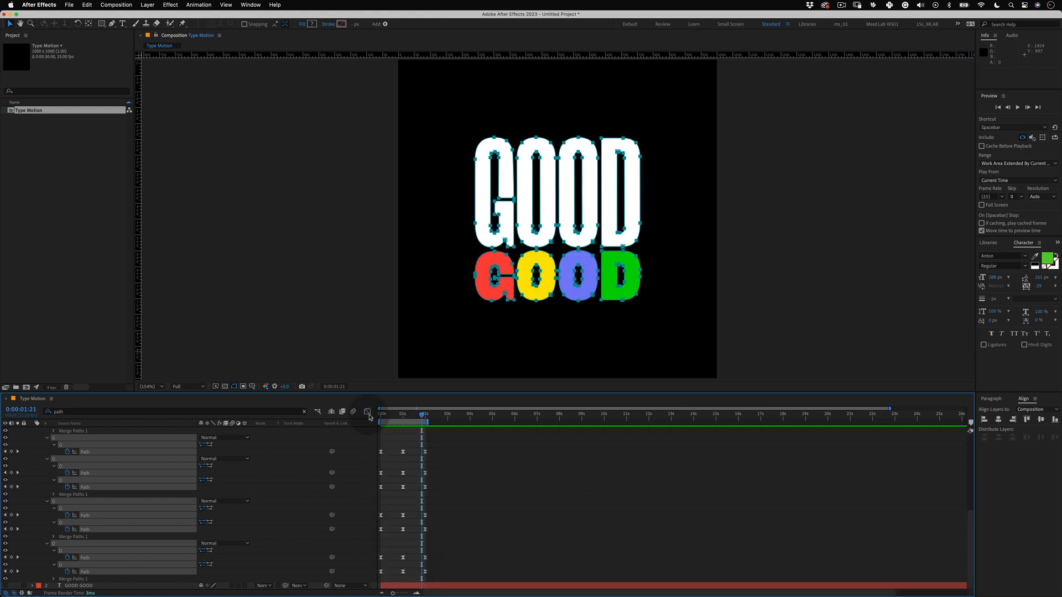
key("u")
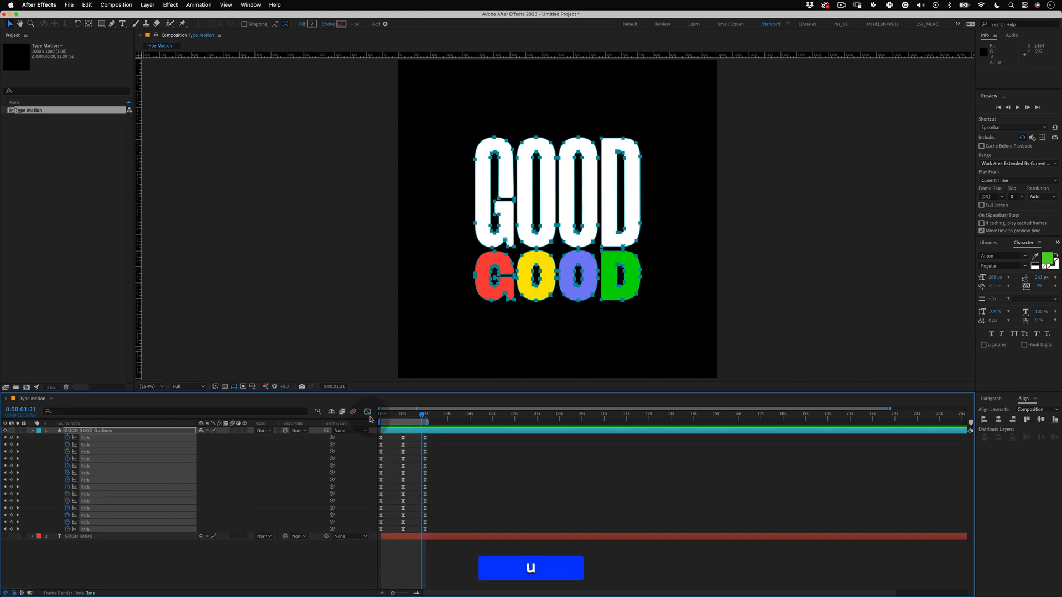
key("F2")
Step: Split the GOOD GOOD Outlines layer at 0:00:01:24 and select the second part
left_click_drag(422, 417, 426, 419)
left_click(438, 430)
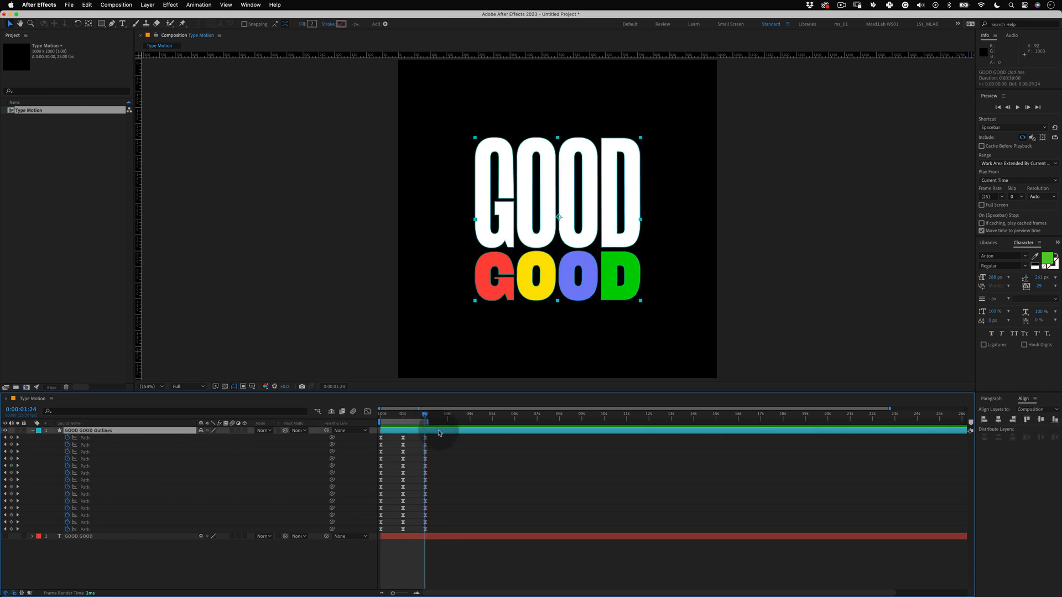
left_click(85, 6)
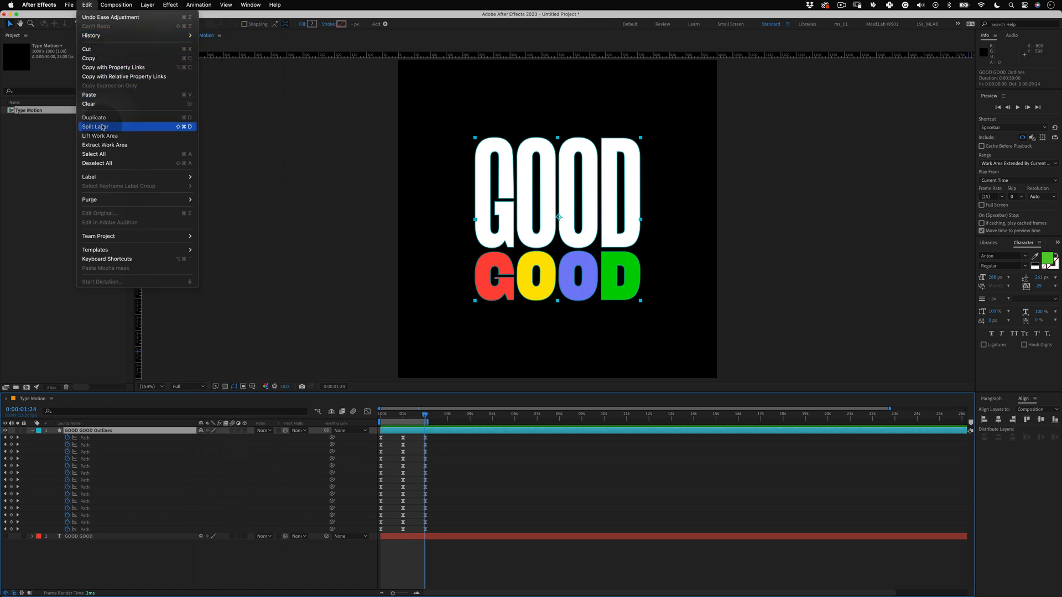
left_click(102, 127)
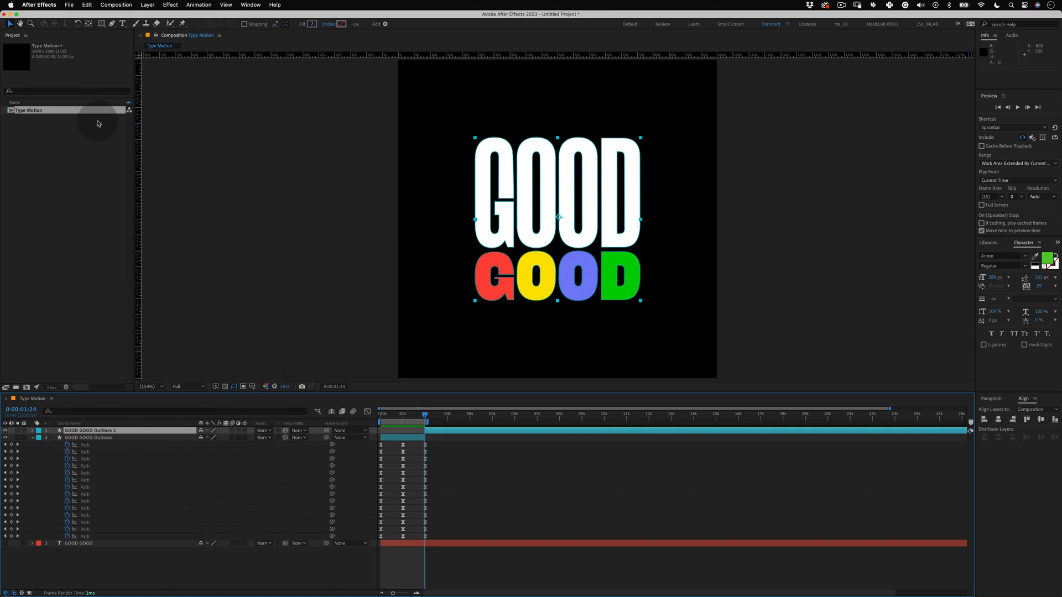
left_click(440, 430)
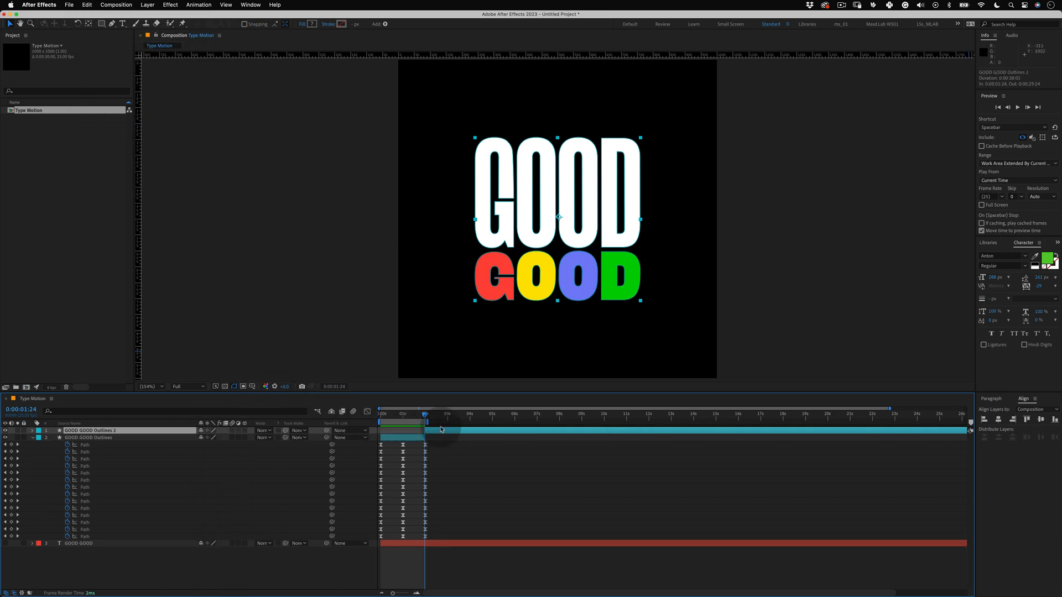
Step: Delete the split-off second layer and pre-compose GOOD GOOD Outlines as Type_Motion, adjusting the composition duration to the layer's time span
key("BackSpace")
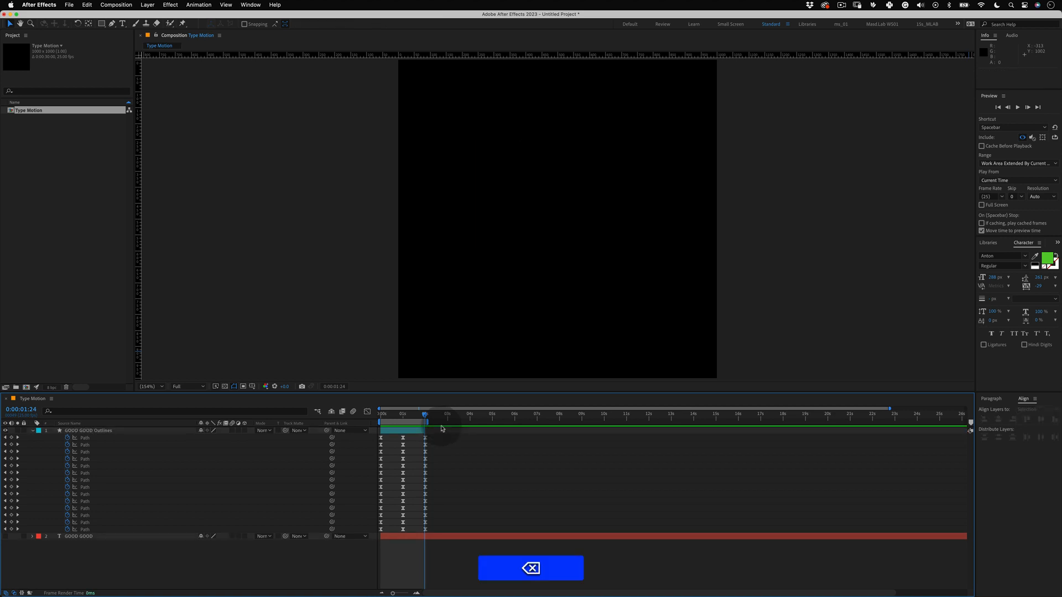
left_click(418, 431)
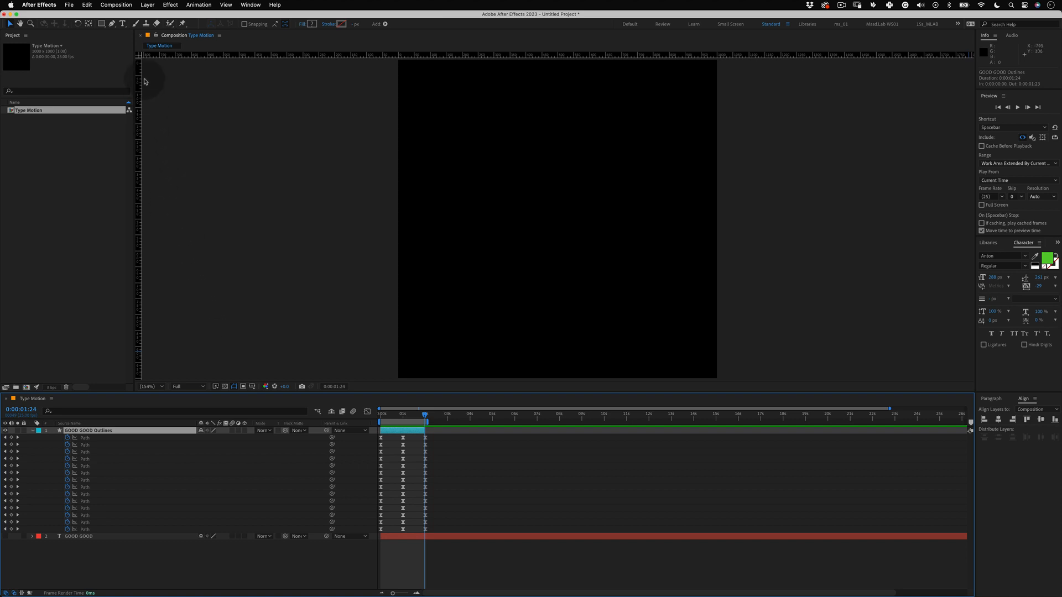
left_click(147, 4)
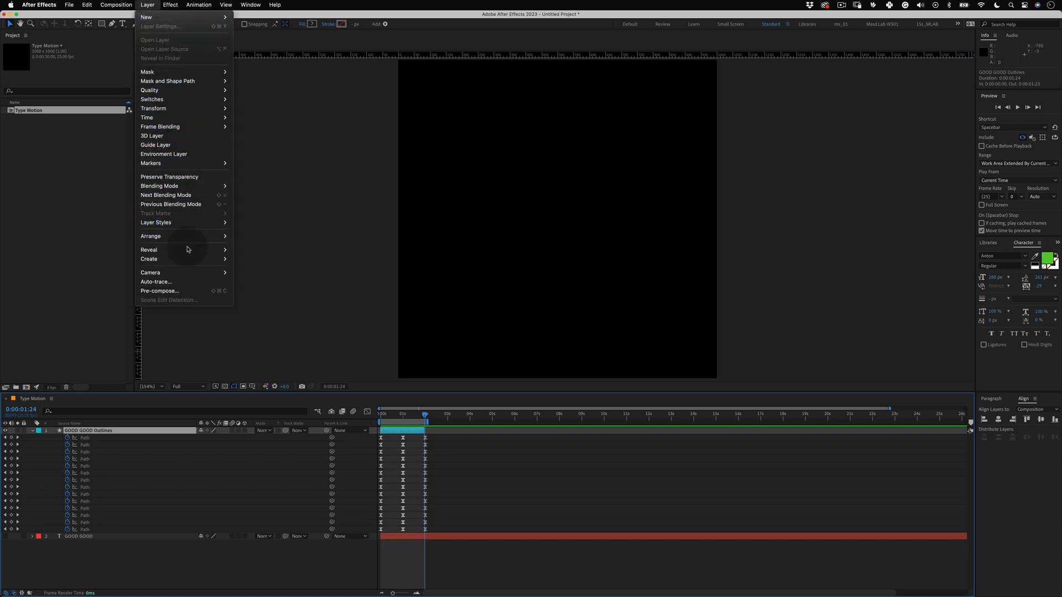
left_click(188, 291)
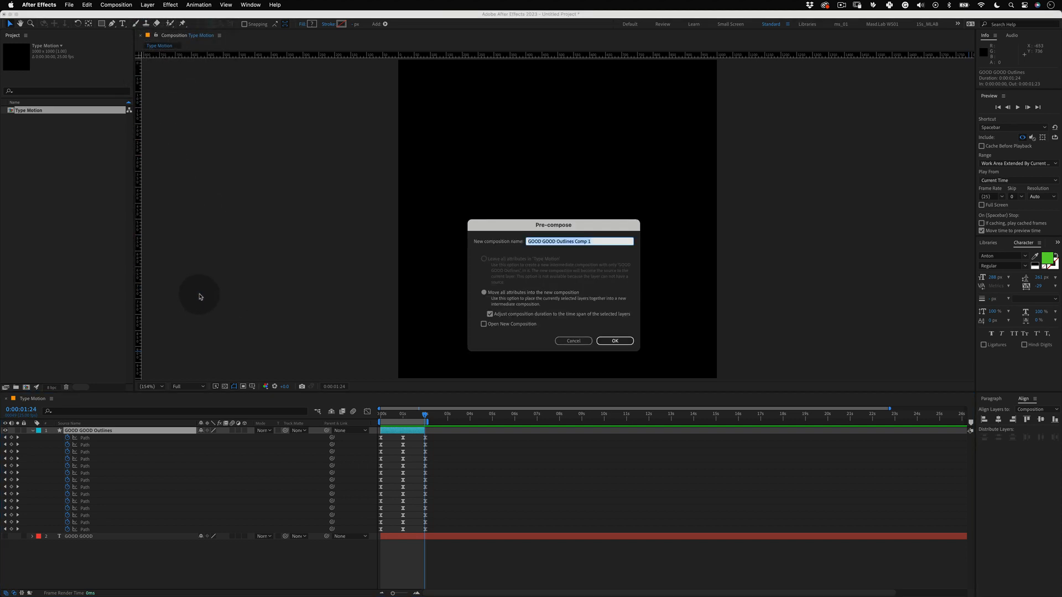
type("Tyoe")
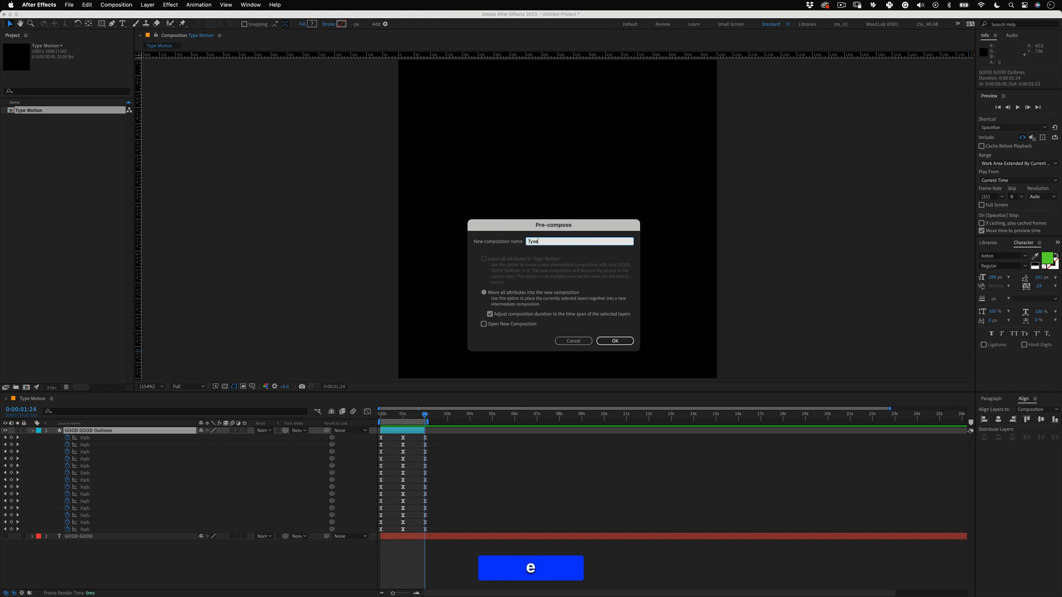
type("pe_Motion")
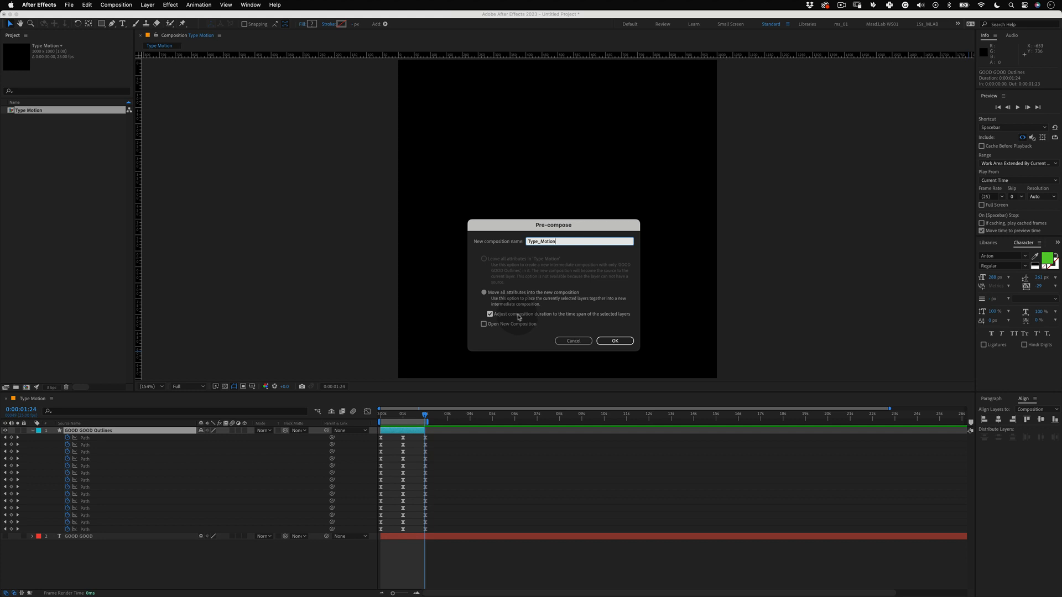
left_click(614, 341)
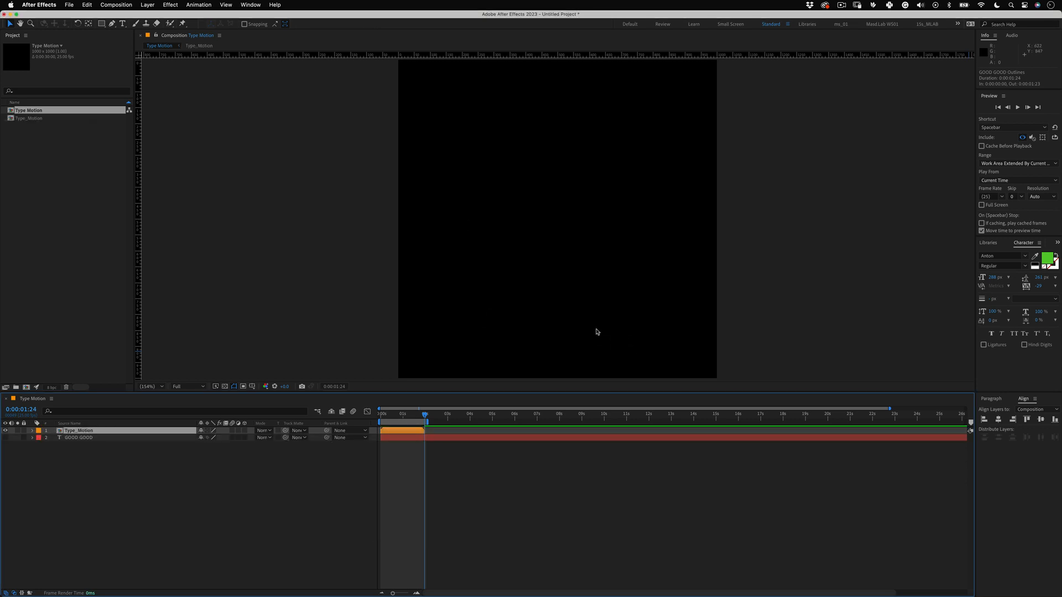
Step: Enable time remapping on the Type_Motion layer
left_click(147, 4)
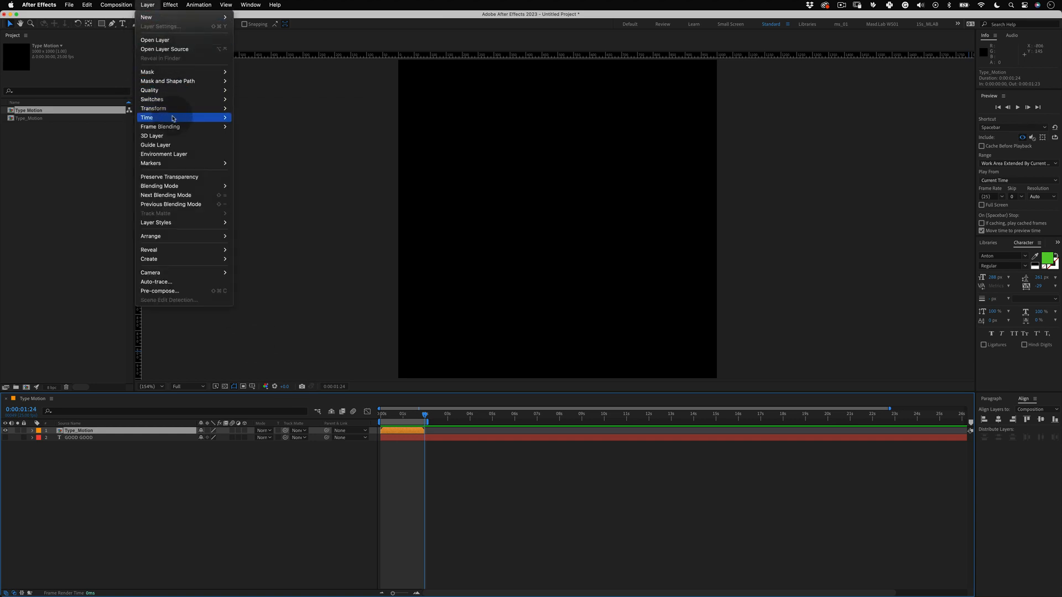
mouse_move(173, 118)
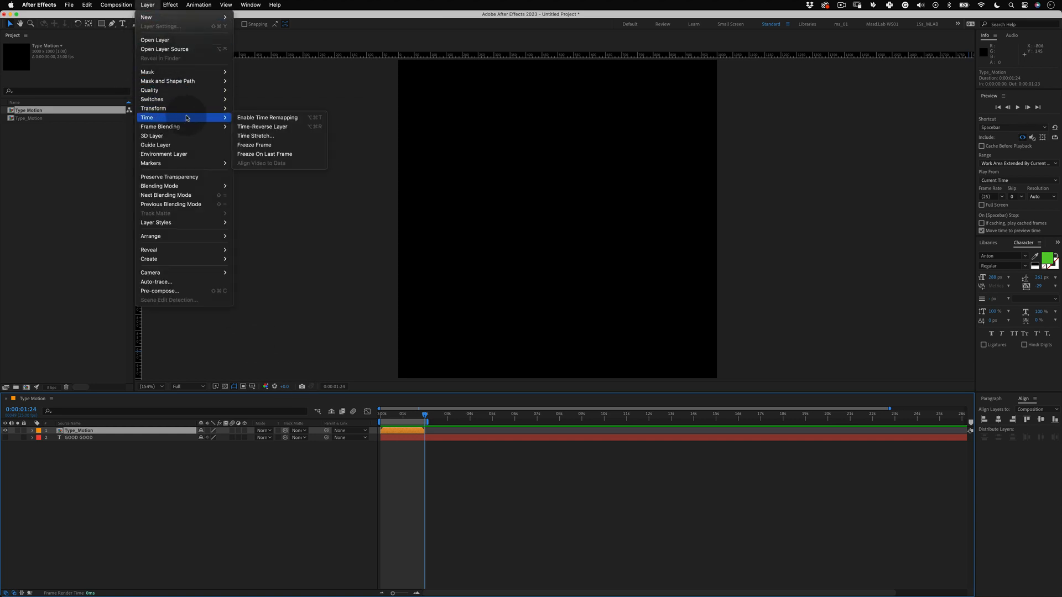
left_click(262, 118)
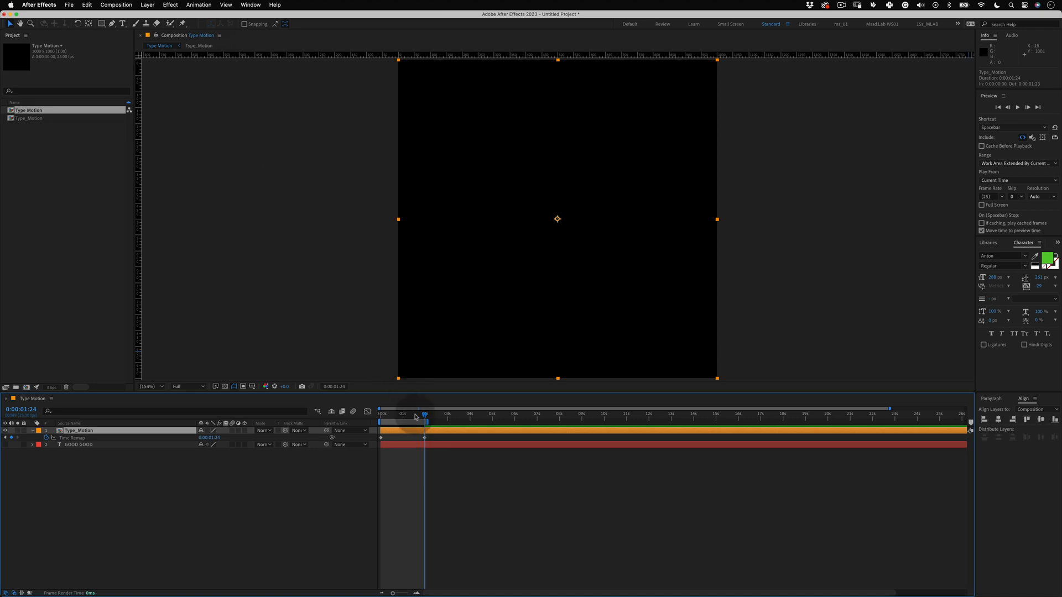
Step: Add a Time Remap keyframe at 0:00:01:23 and delete the final one at 0:00:01:24
left_click(416, 592)
left_click(416, 593)
left_click_drag(469, 593, 414, 588)
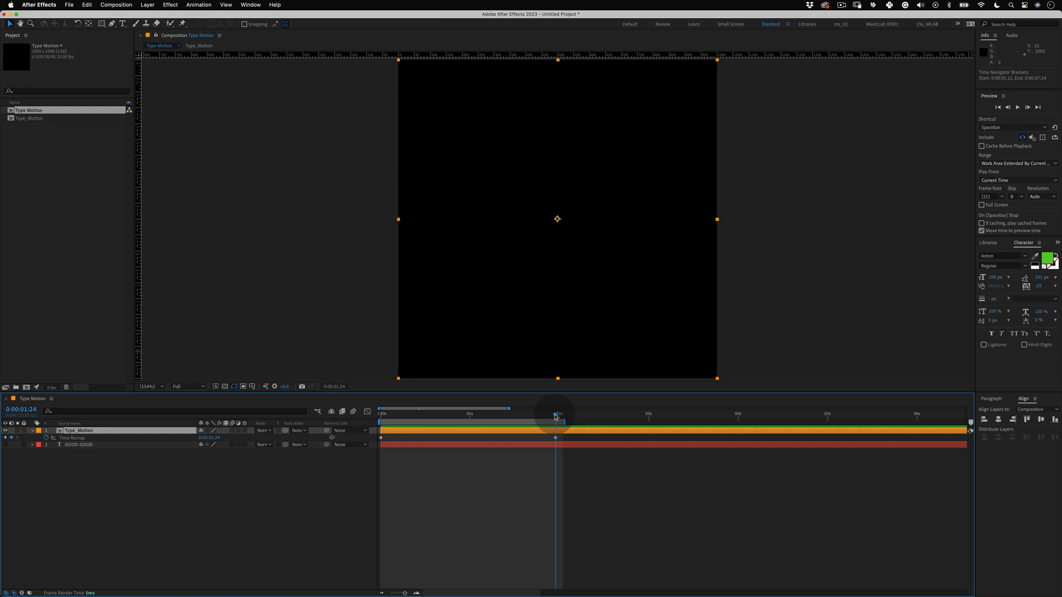
left_click_drag(555, 416, 552, 416)
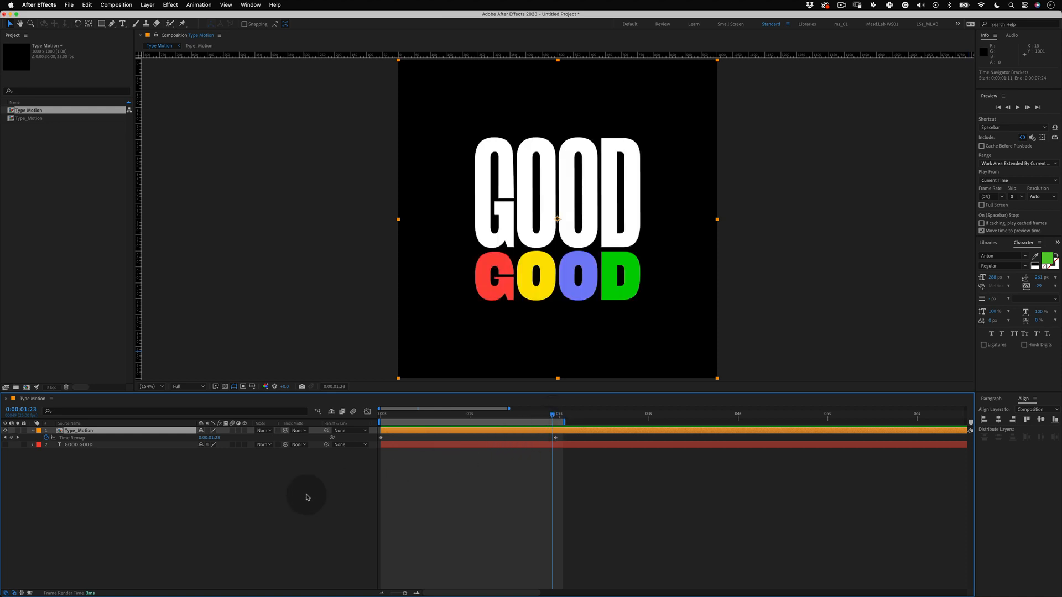
left_click(12, 438)
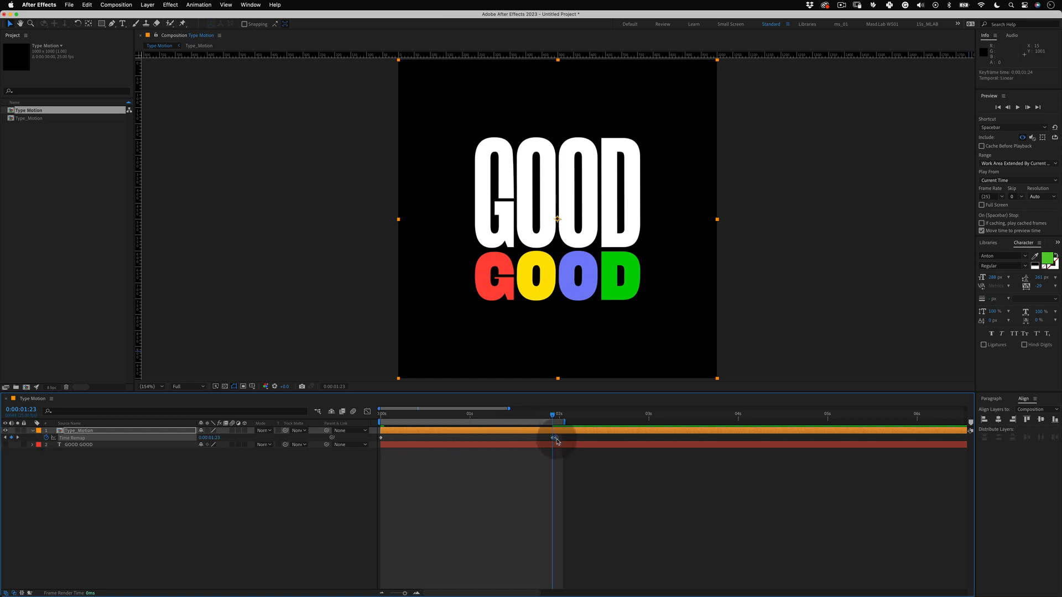
key("BackSpace")
left_click(111, 503)
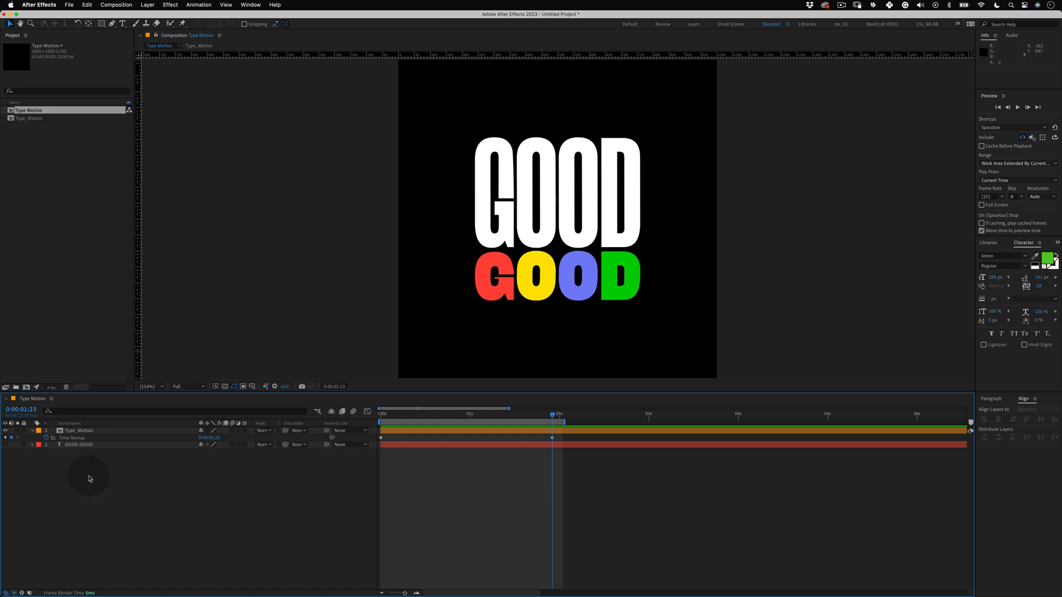
Step: Add the expression loopOut(type = "cycle", numKeyframes = 0) to the Type_Motion layer's Time Remap property
key("alt")
left_click(46, 438, "alt")
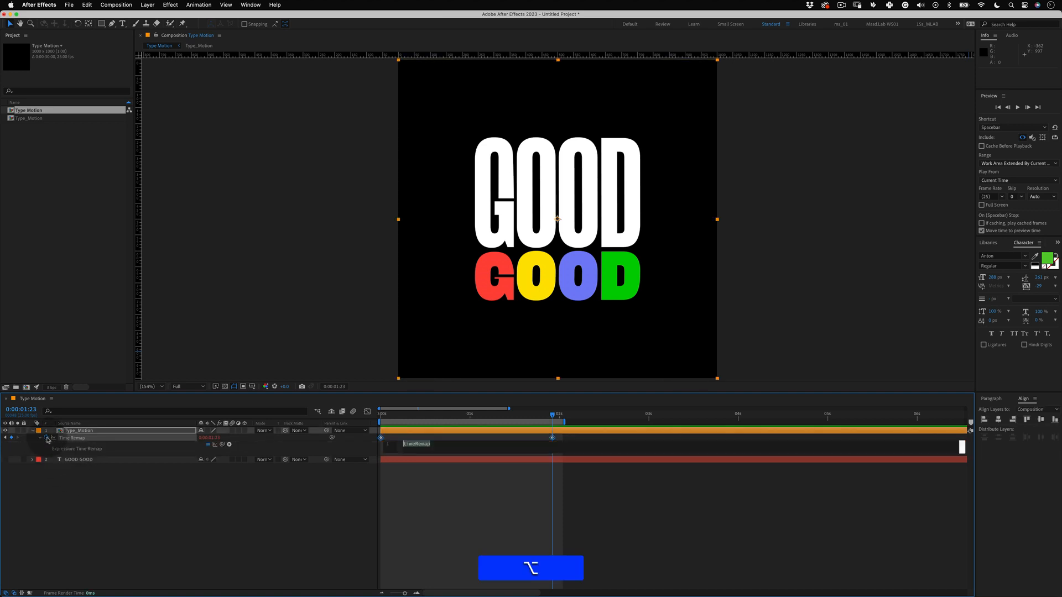
left_click(230, 445)
mouse_move(282, 424)
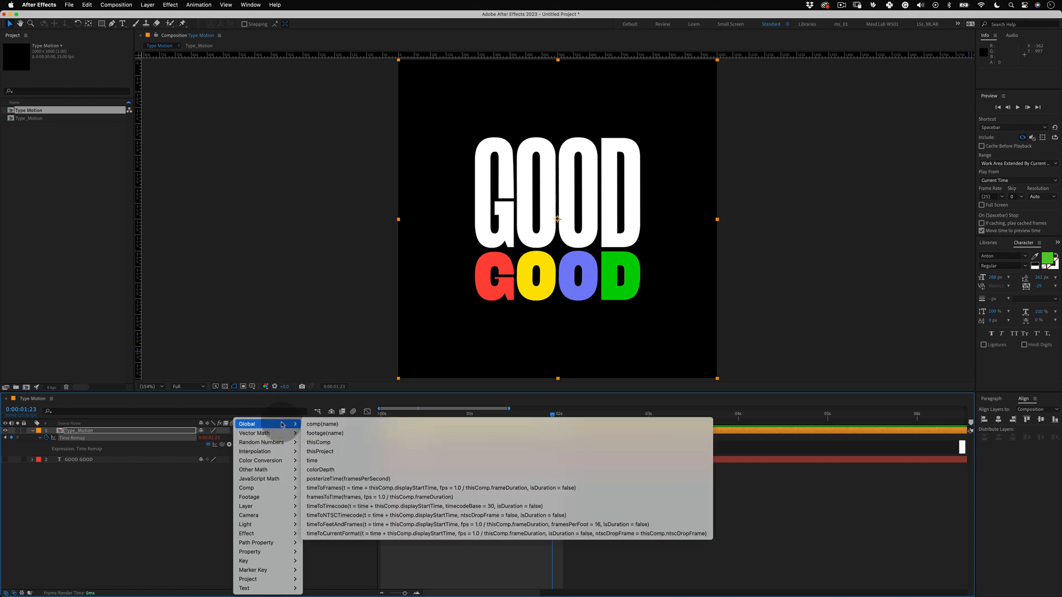
mouse_move(282, 452)
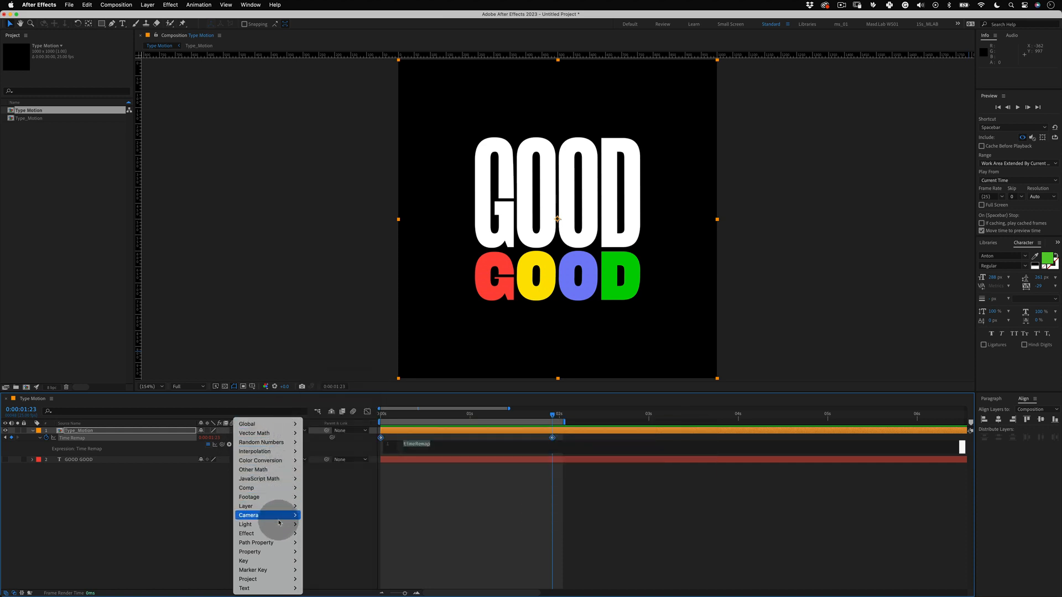
mouse_move(272, 551)
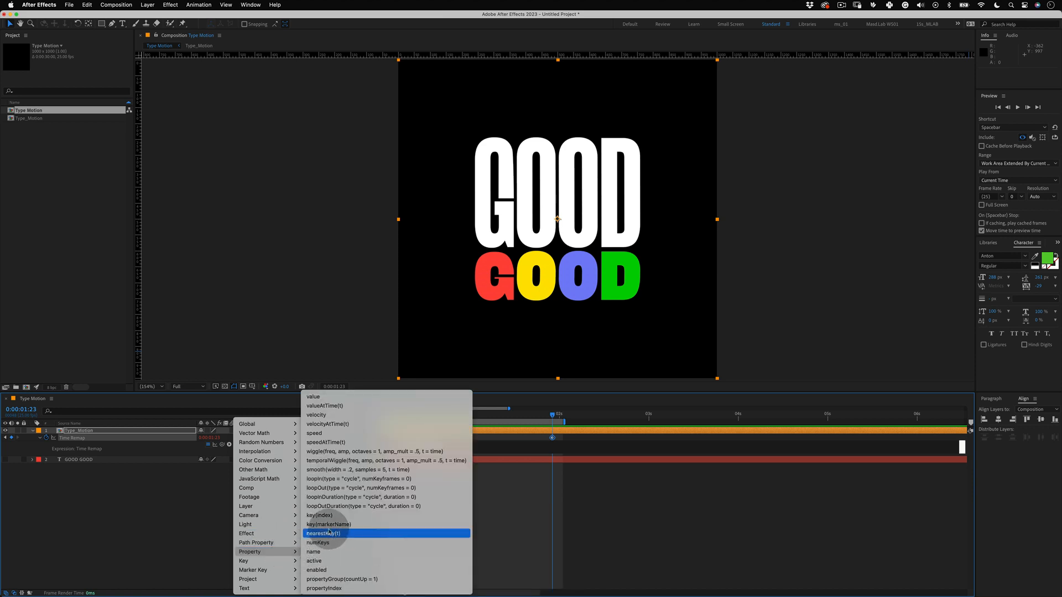
left_click(331, 488)
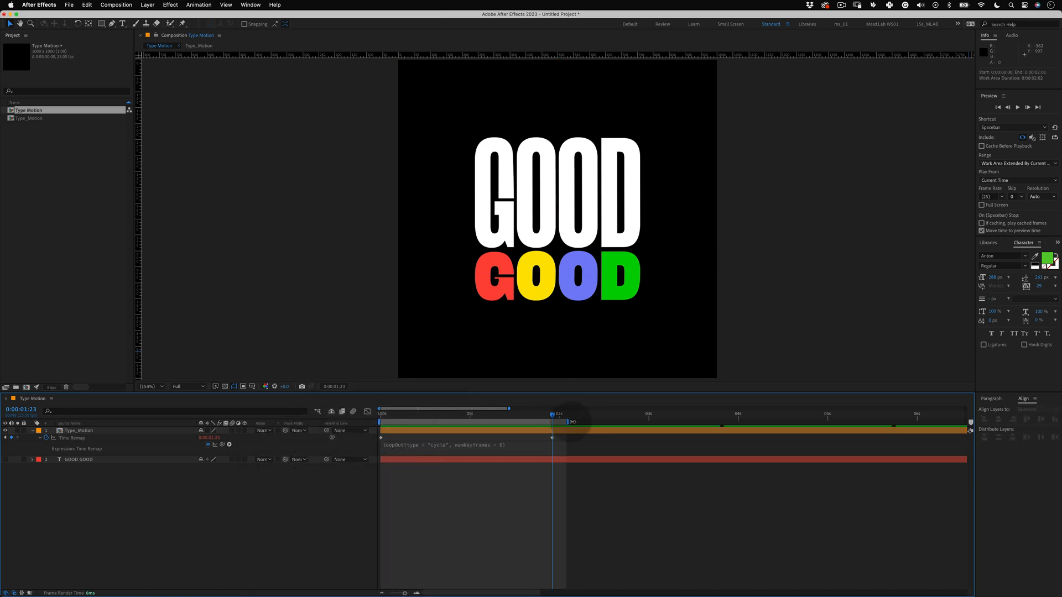
Step: Extend the work area to the full 30-second composition and preview the looping animation
left_click_drag(572, 422, 713, 422)
left_click_drag(404, 593, 381, 593)
left_click_drag(452, 422, 988, 449)
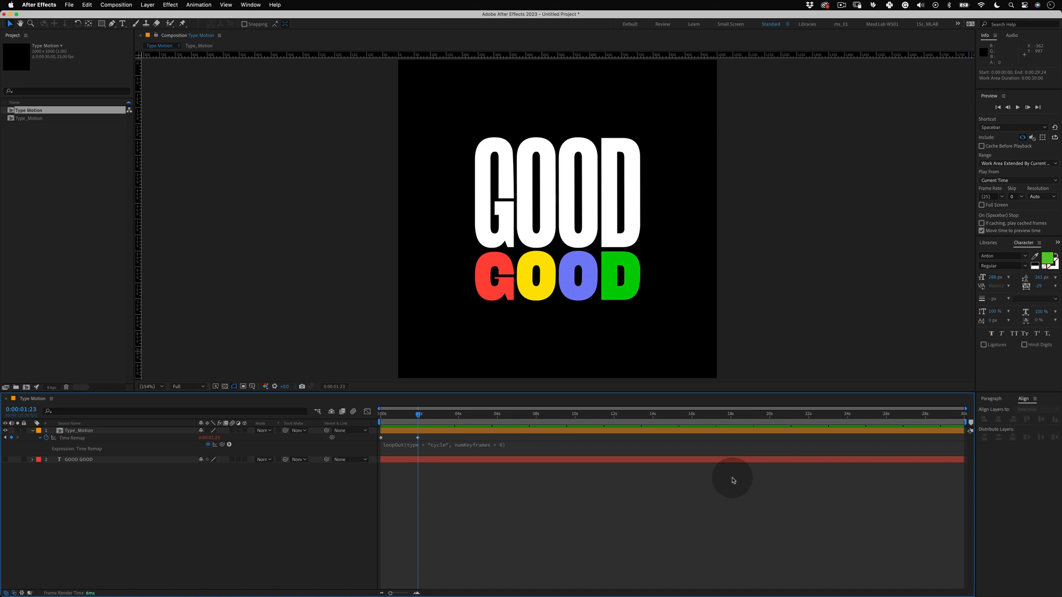
key("KP_0")
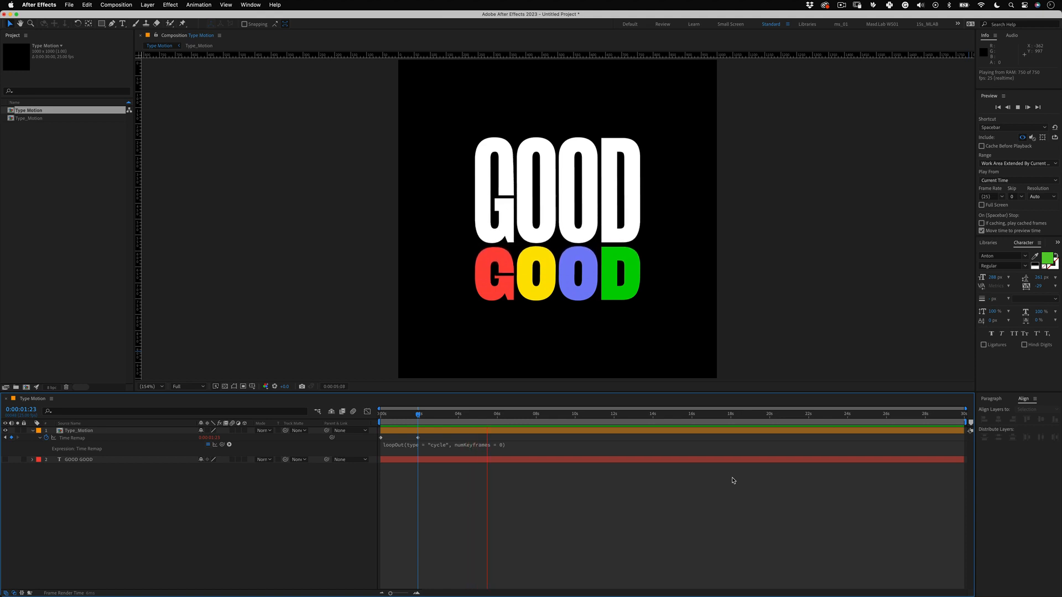
key("KP_0")
Step: Duplicate the Type_Motion layer three times to get four copies
left_click(416, 434)
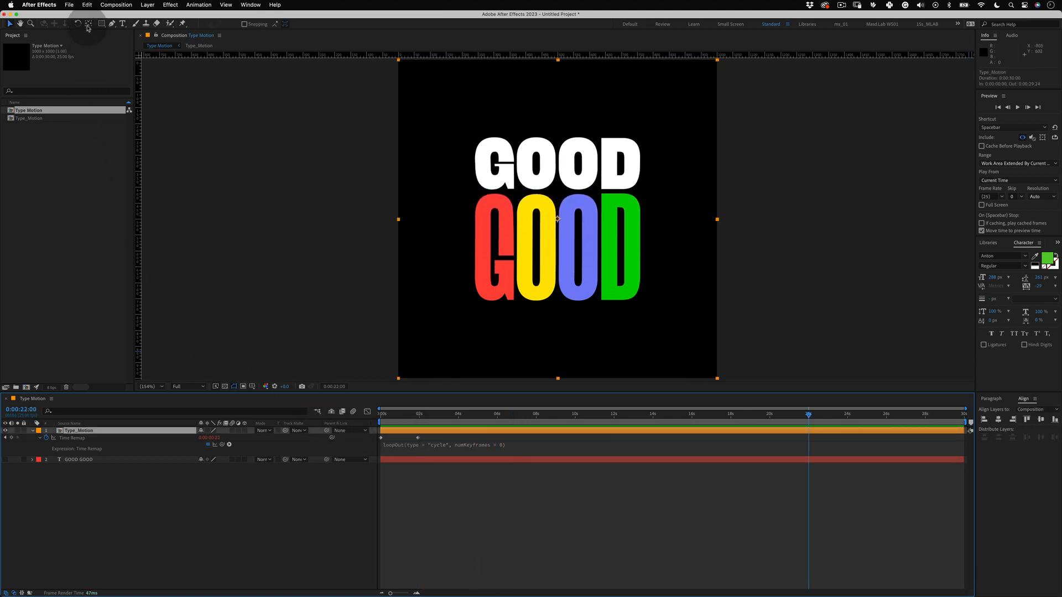
left_click(86, 5)
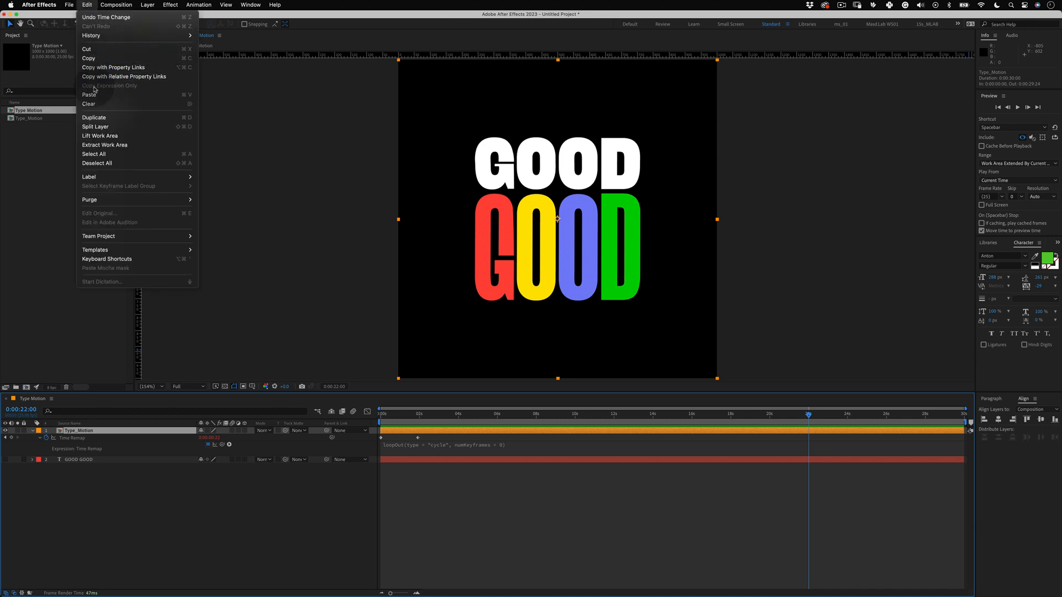
left_click(94, 117)
left_click(87, 5)
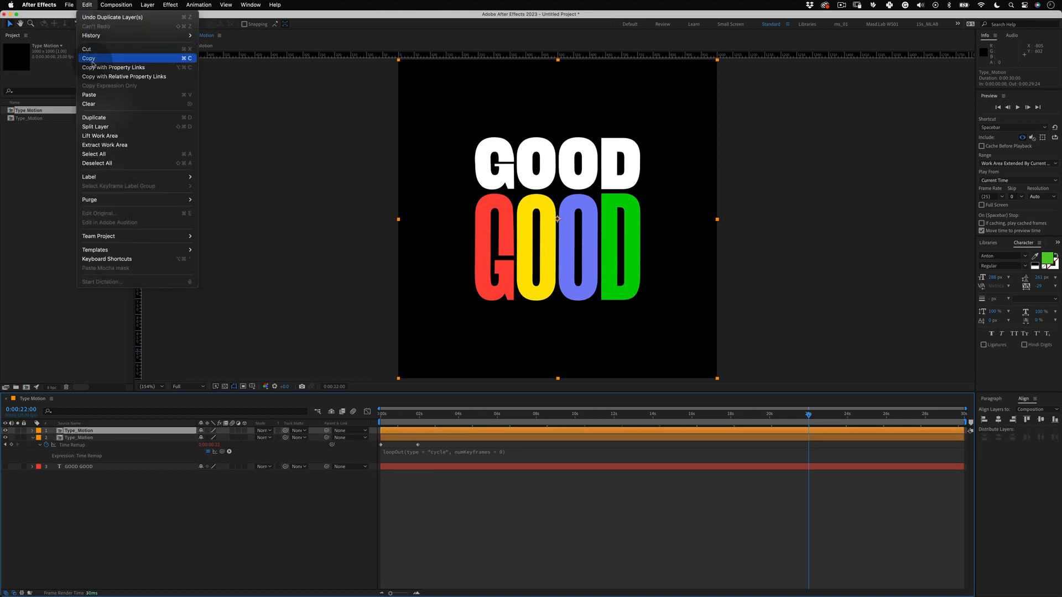
left_click(97, 117)
left_click(88, 5)
left_click(94, 117)
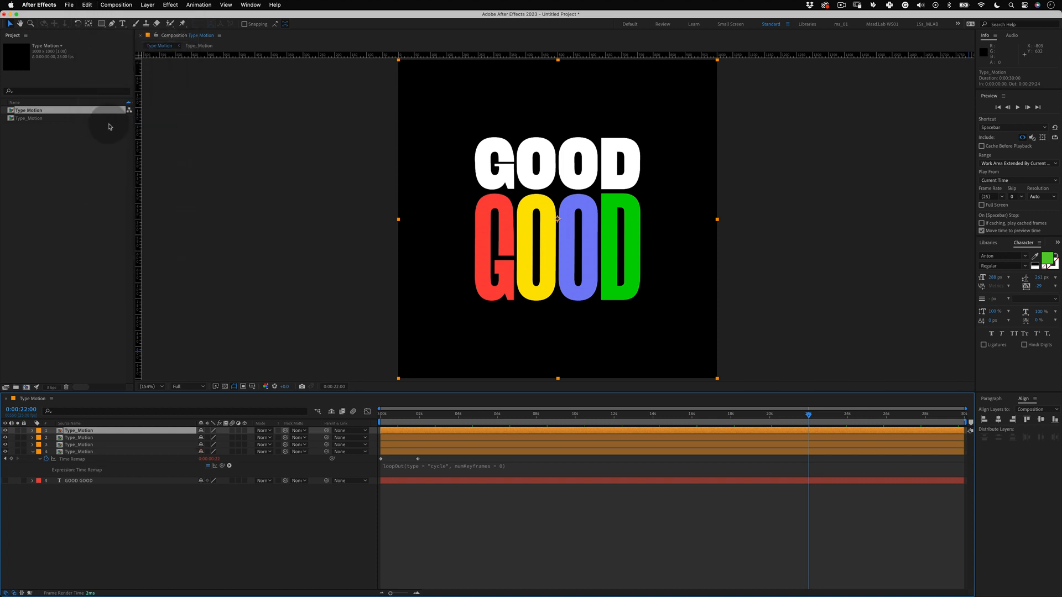
Step: Rename the four Type_Motion layers G, O, O and D, starting from the lowest copy and working up
left_click(94, 451)
key("Return")
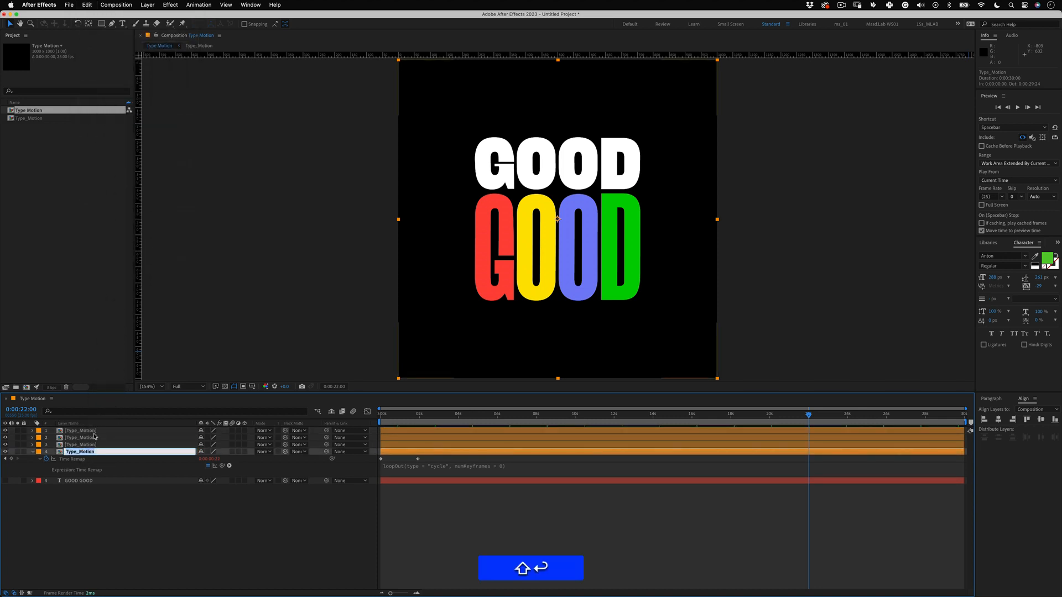
type("G")
key("Return")
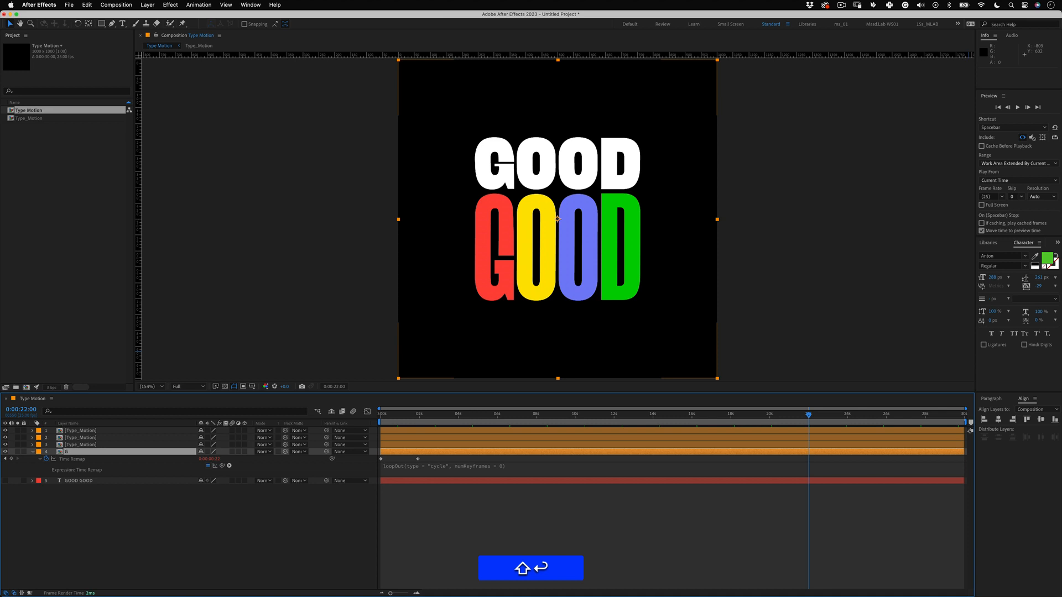
left_click(83, 445)
key("Return")
key("Return")
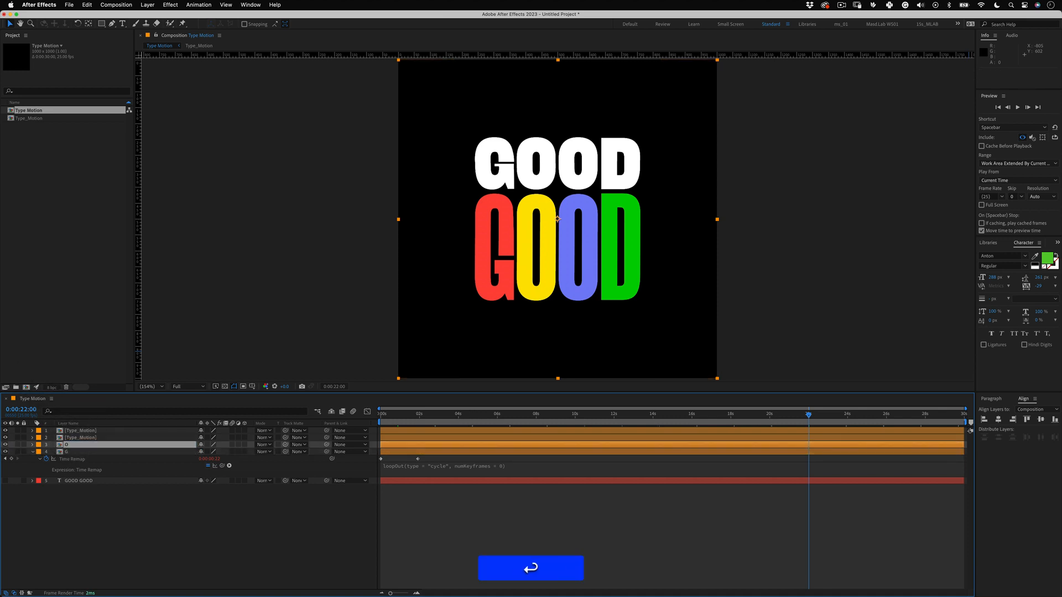
left_click(110, 436)
key("Return")
type("O")
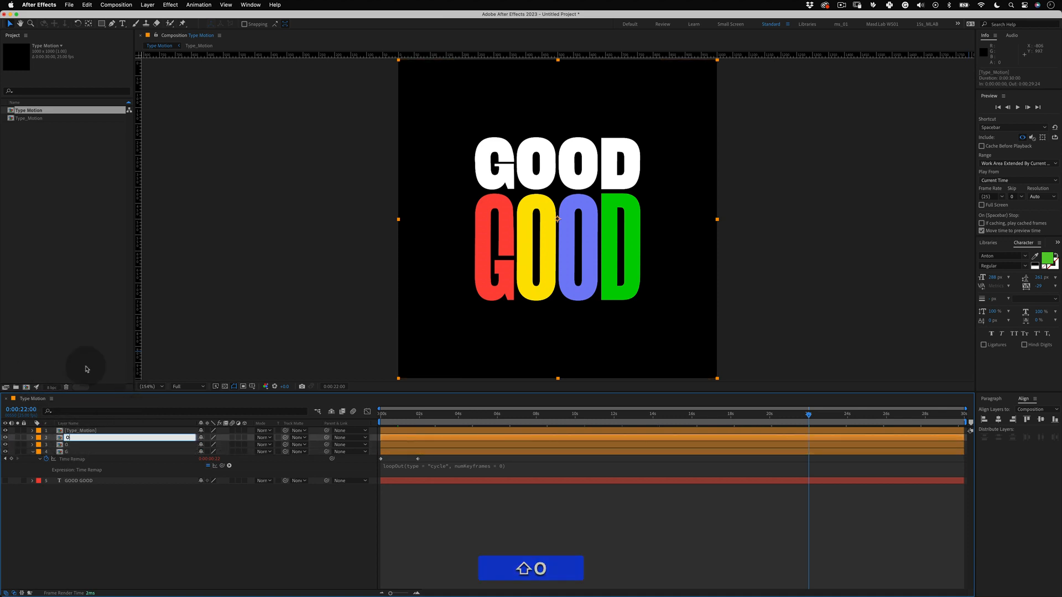
key("Return")
key("super+Up")
key("Return")
left_click(130, 509)
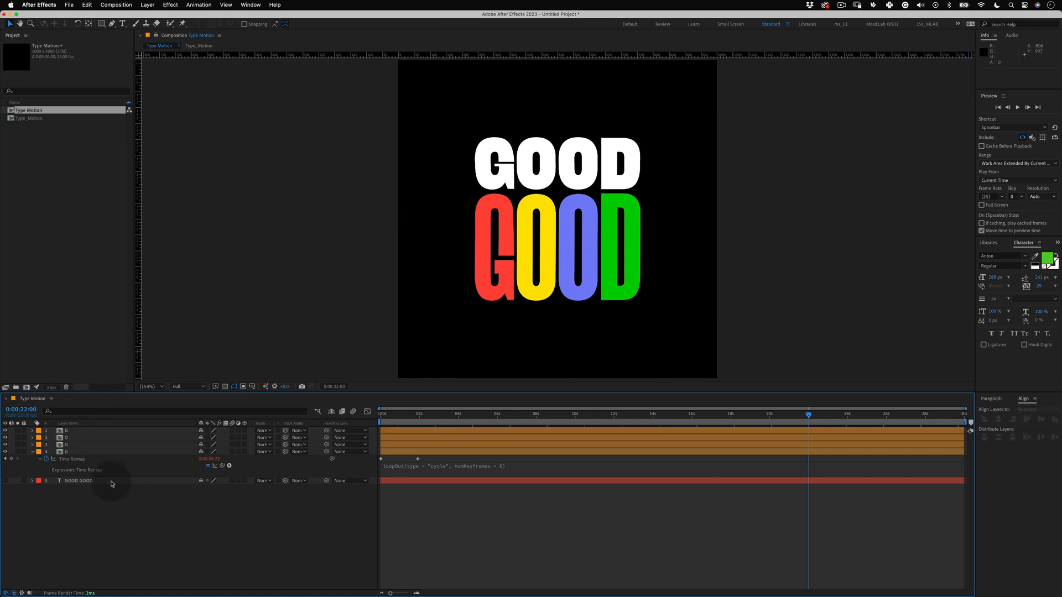
Step: Draw a rectangular mask on each of the G, O, O and D layers around its own letter column
left_click(113, 453)
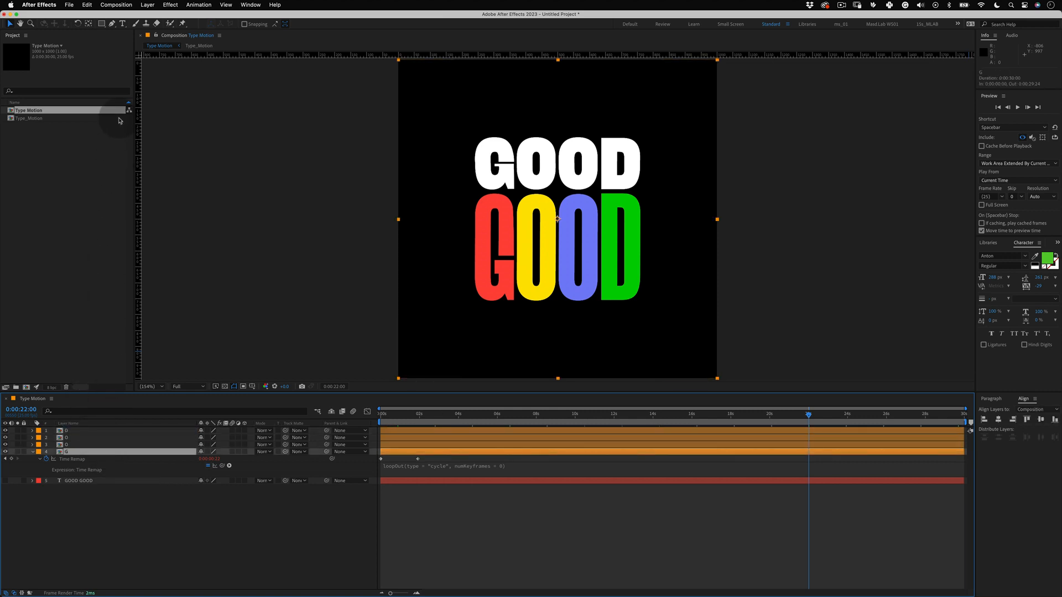
left_click(101, 23)
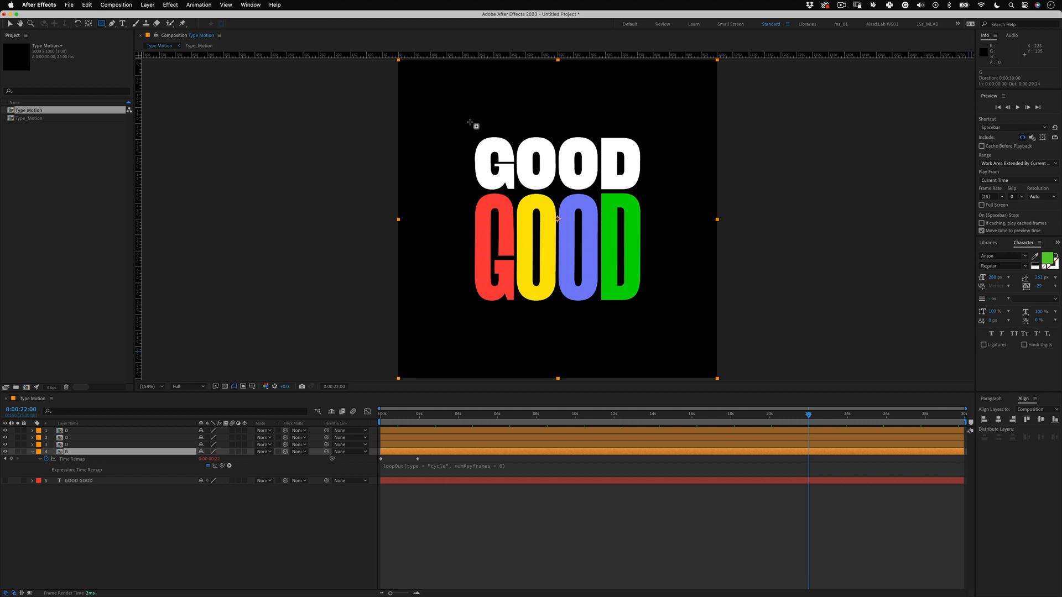
left_click_drag(474, 121, 515, 306)
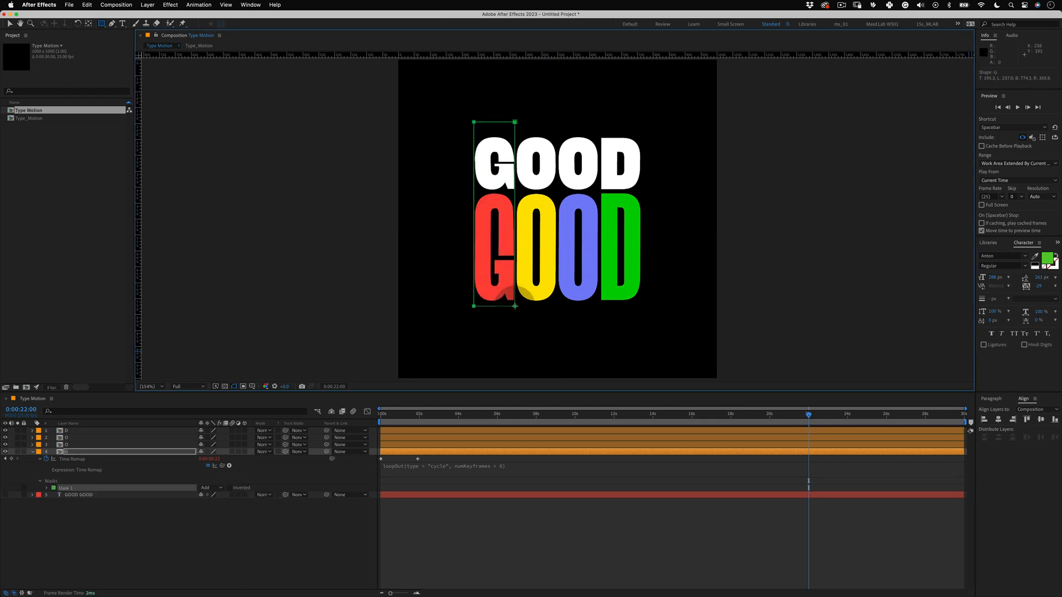
left_click(413, 444)
left_click_drag(516, 129, 556, 304)
left_click(570, 438)
left_click_drag(556, 127, 598, 303)
key("super+Up")
left_click_drag(599, 132, 647, 300)
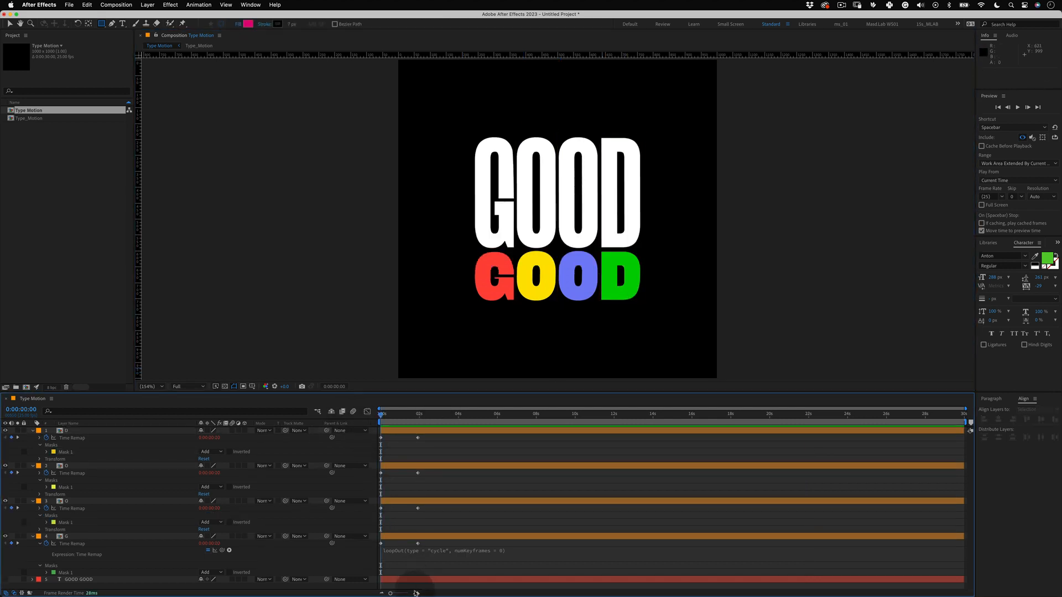
Step: Stagger the O, O and D layers so they start at 0:00:00:10, 0:00:00:20 and 0:00:01:05, each 10 frames after the previous letter
left_click(416, 593)
left_click(417, 592)
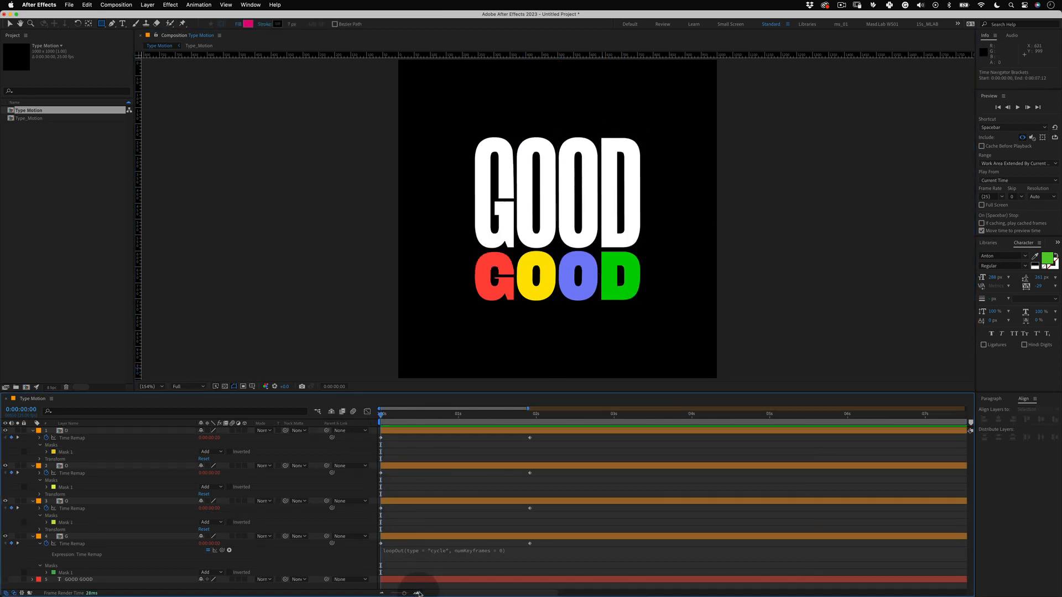
left_click(418, 593)
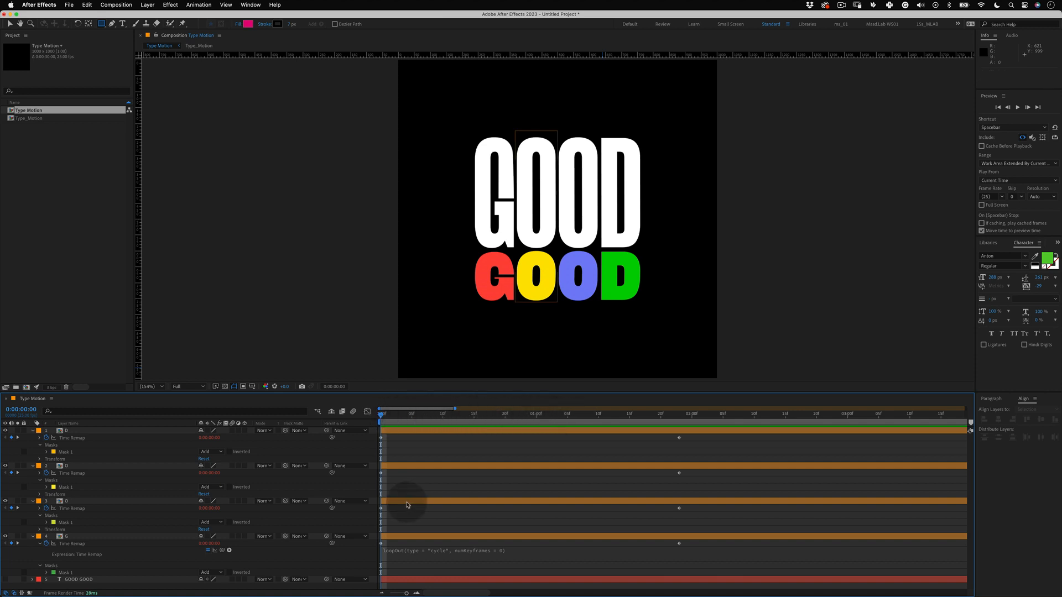
left_click_drag(386, 413, 443, 420)
left_click_drag(397, 503, 455, 507)
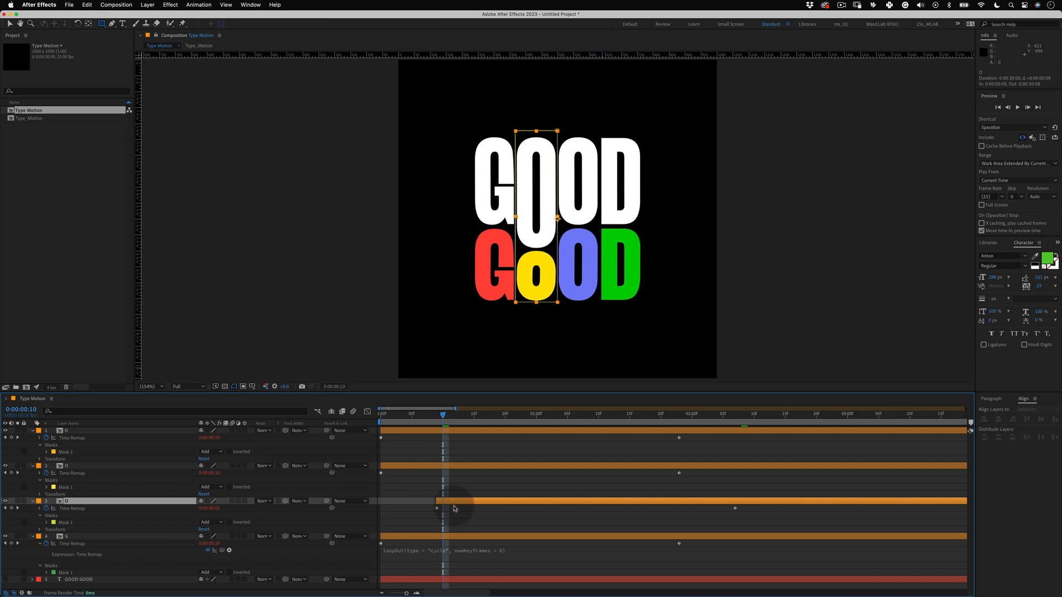
left_click_drag(443, 414, 504, 415)
left_click_drag(440, 462, 561, 463)
left_click_drag(505, 414, 566, 429)
left_click_drag(402, 431, 581, 450)
Step: Shift the G, O, O and D layers together about 0:00:01:23 earlier, so all four already run at the composition's start
key("minus")
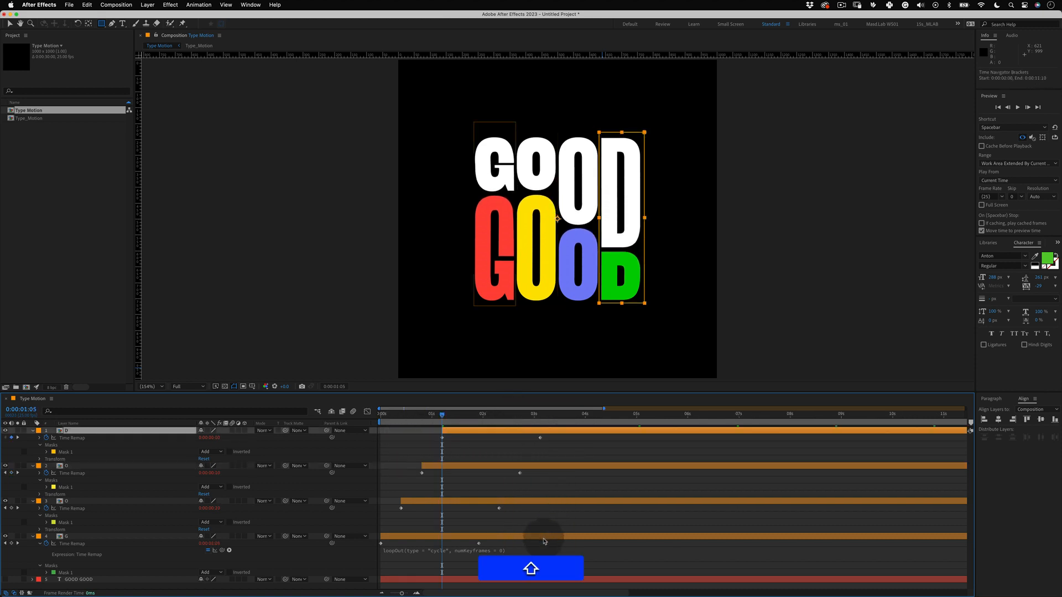
left_click(545, 538, "shift")
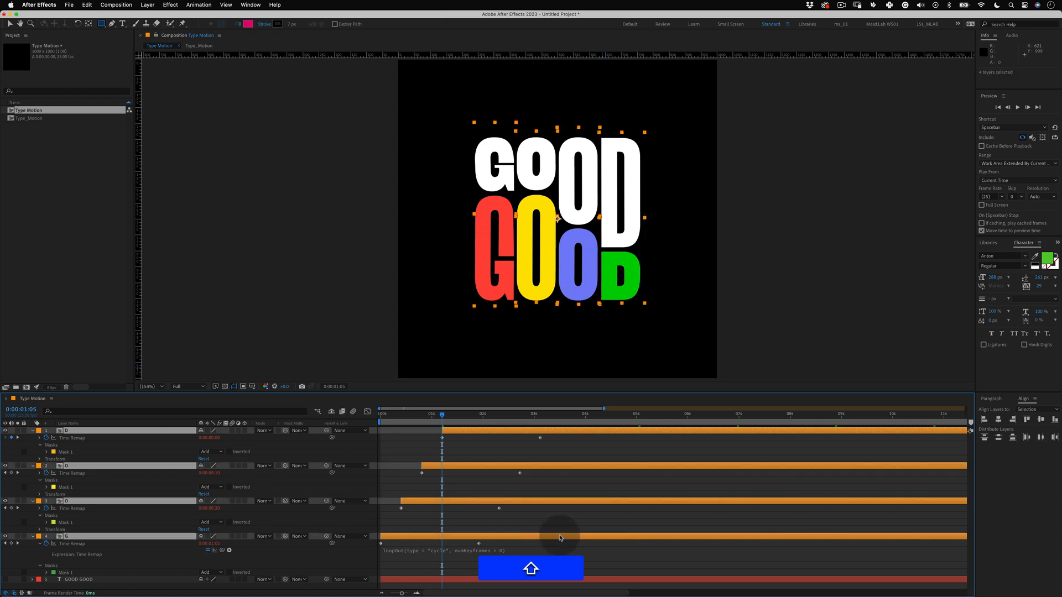
left_click_drag(560, 537, 462, 555)
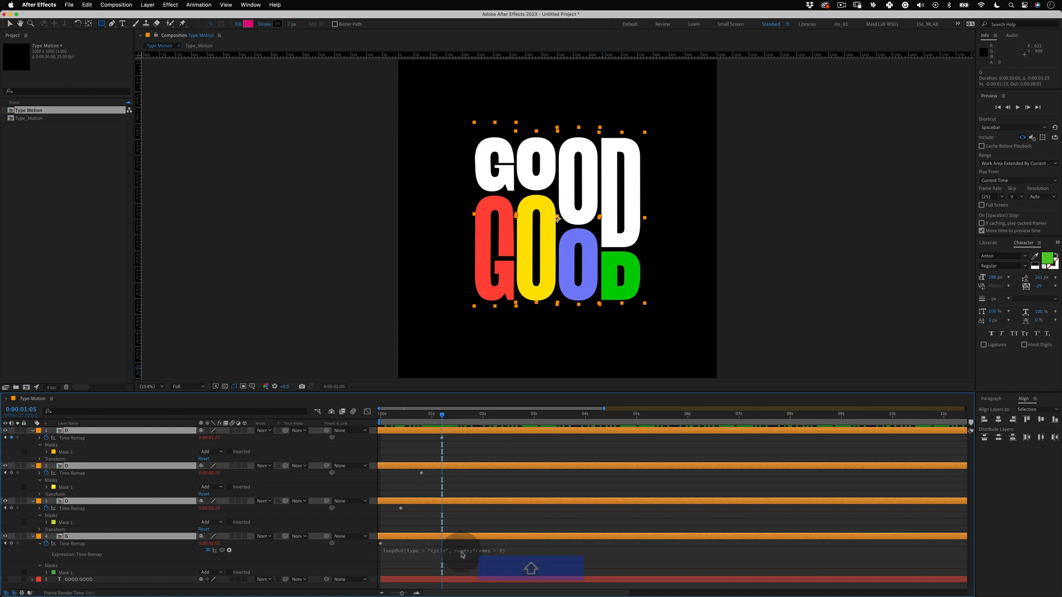
left_click(499, 530)
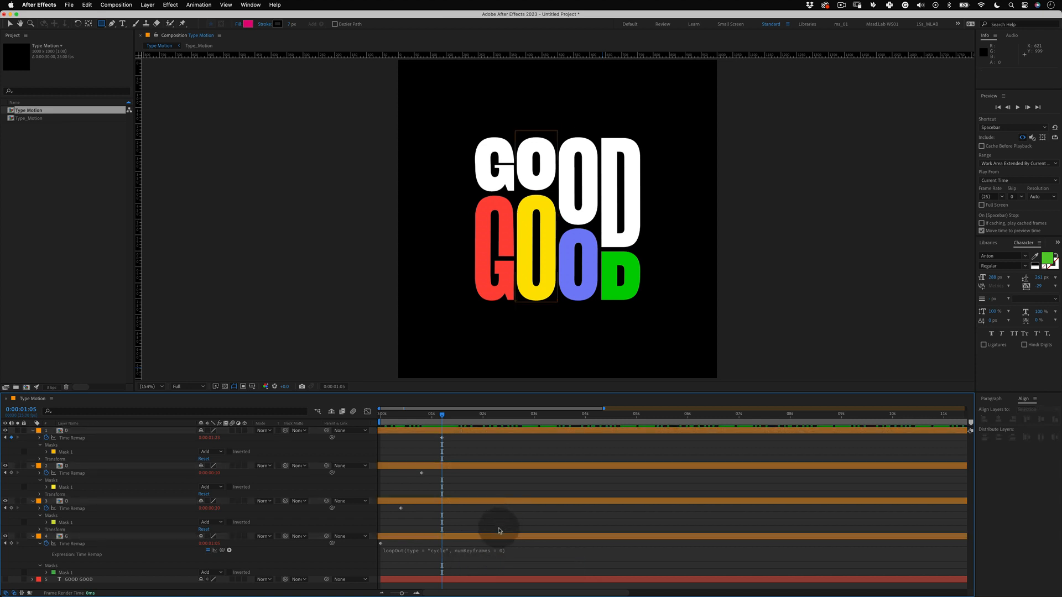
Step: Set the work area to end at about two seconds and preview the staggered loop
key("super+Tab")
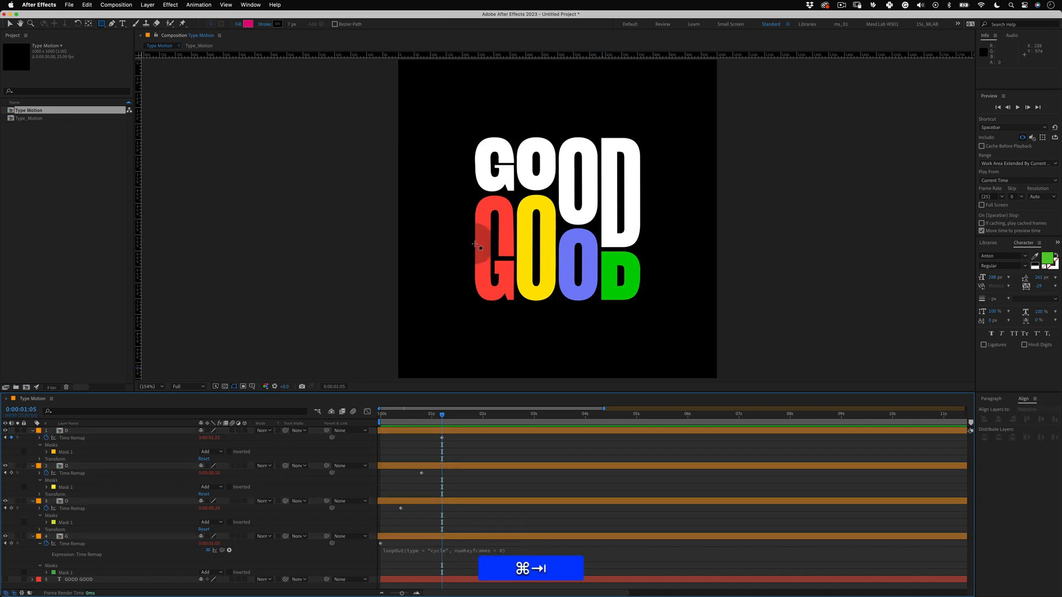
left_click_drag(442, 418, 480, 441)
key("space")
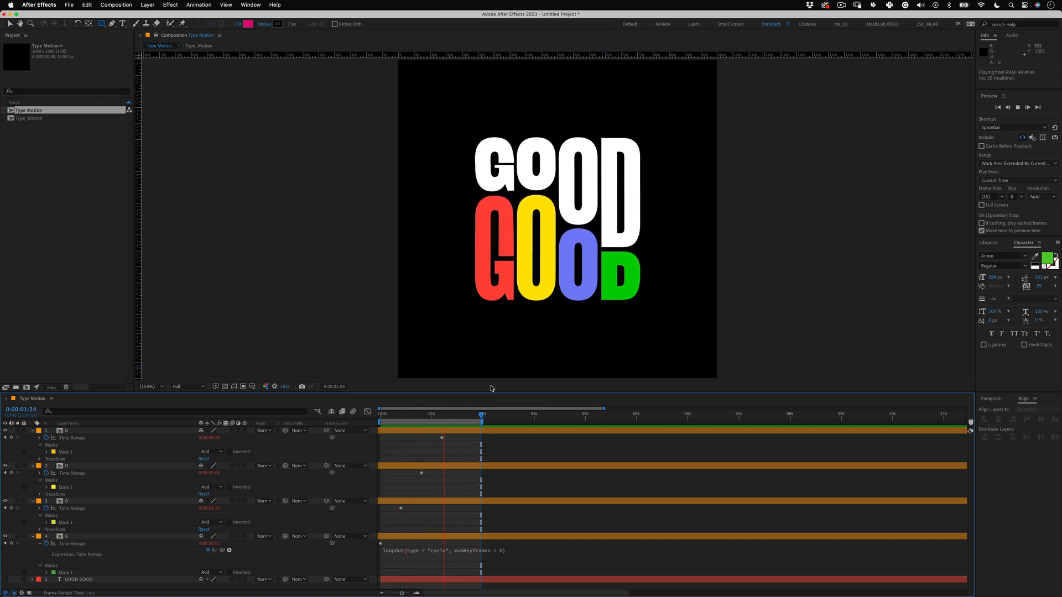
key("space")
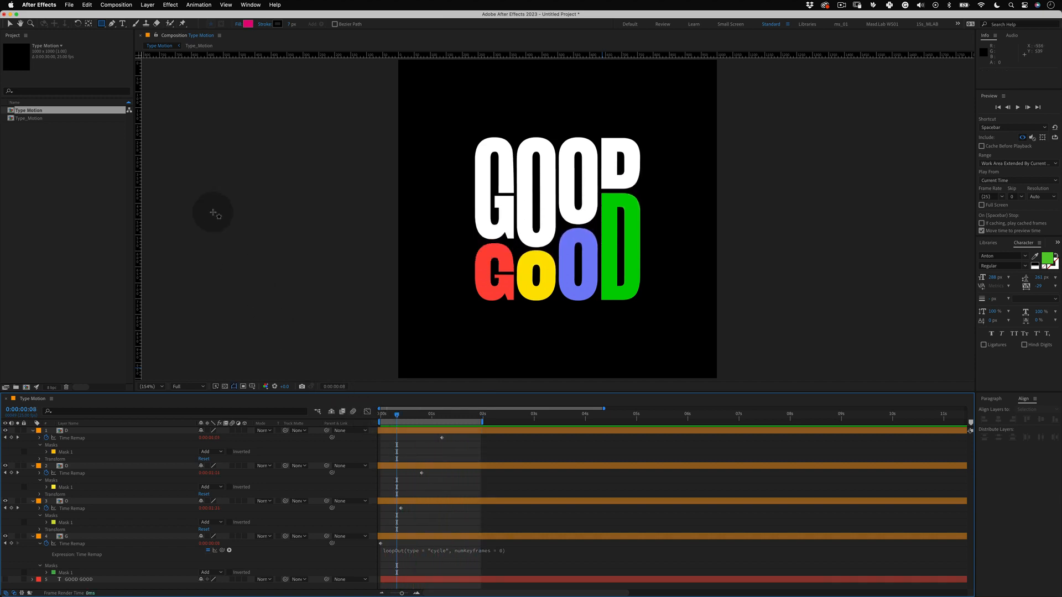
Step: Create a composition-sized black solid named Background
left_click(148, 4)
mouse_move(183, 17)
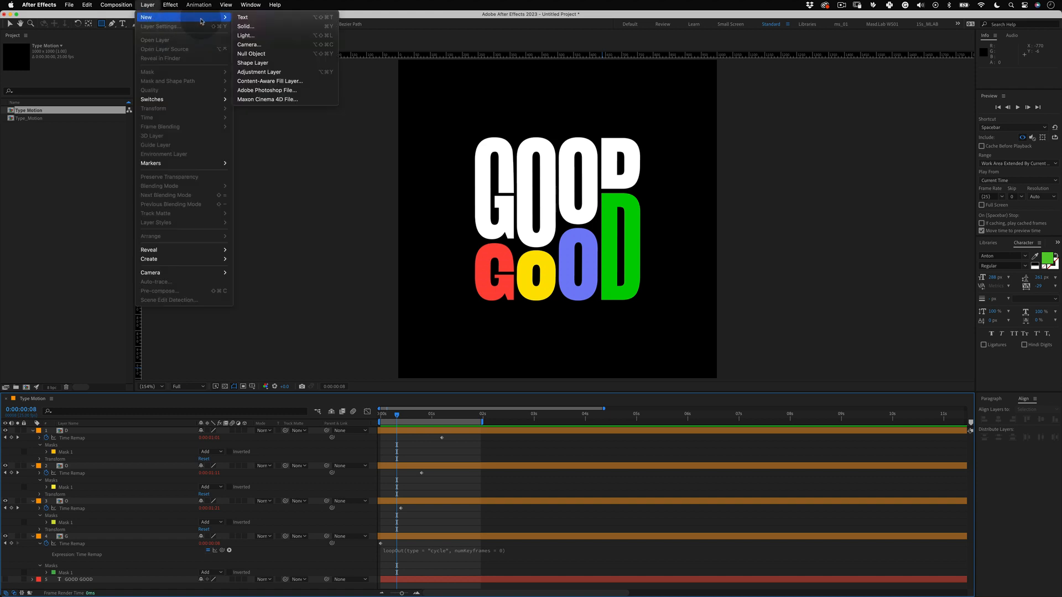
left_click(246, 26)
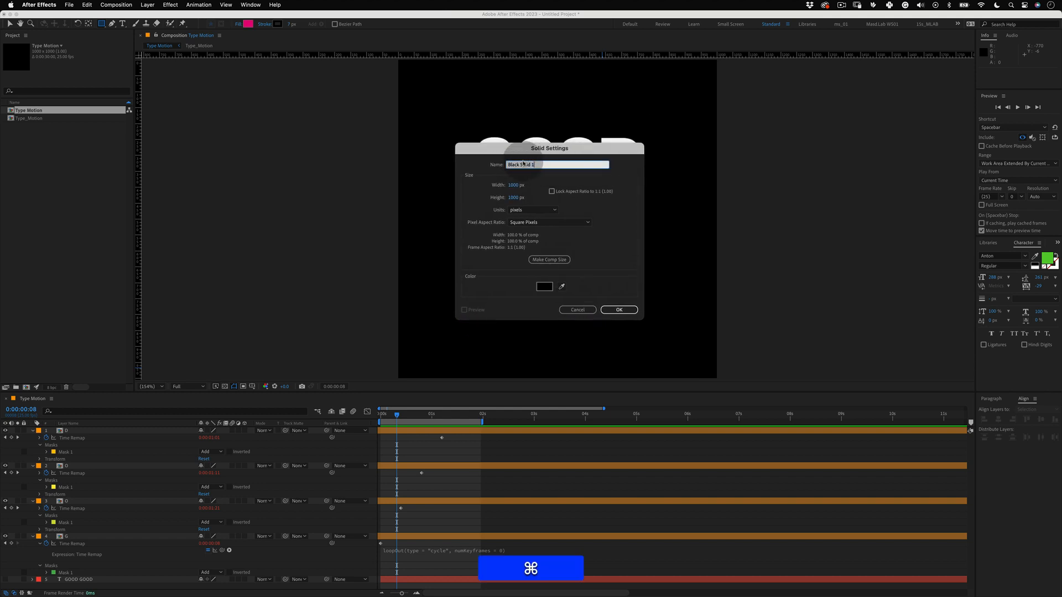
type("Background")
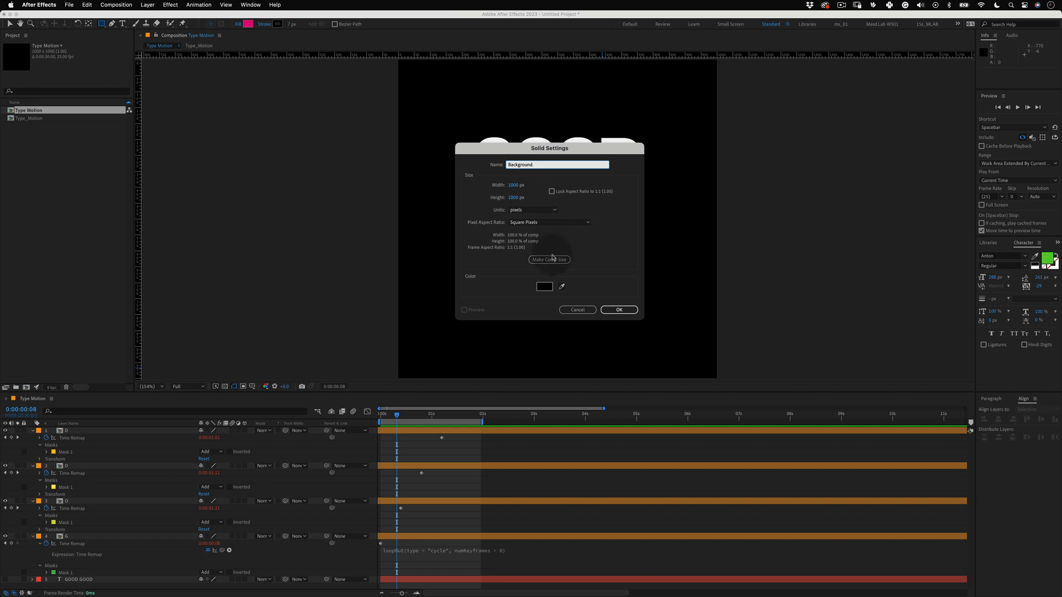
left_click(553, 259)
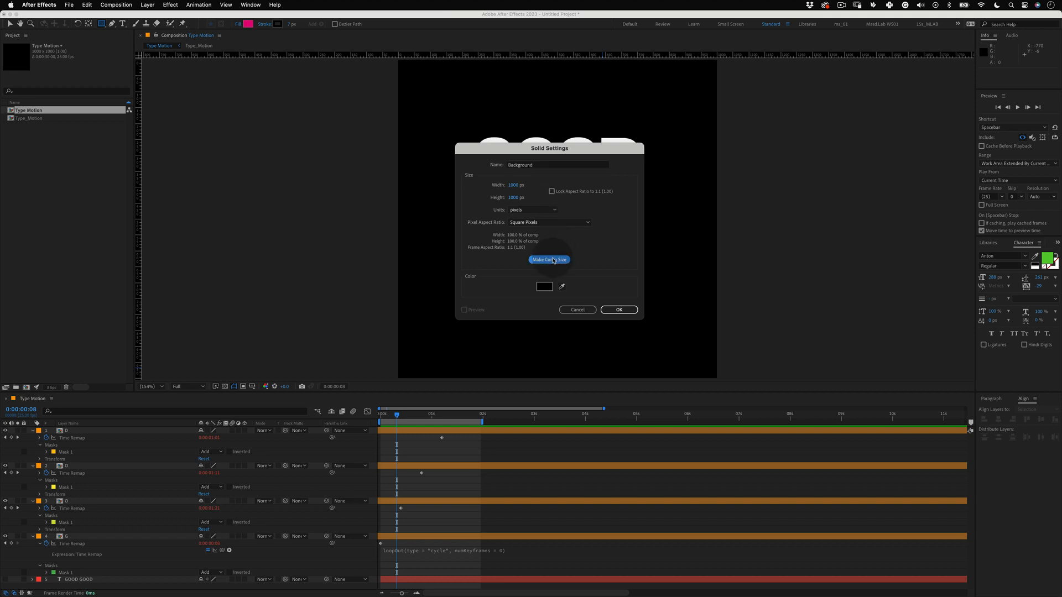
left_click(620, 310)
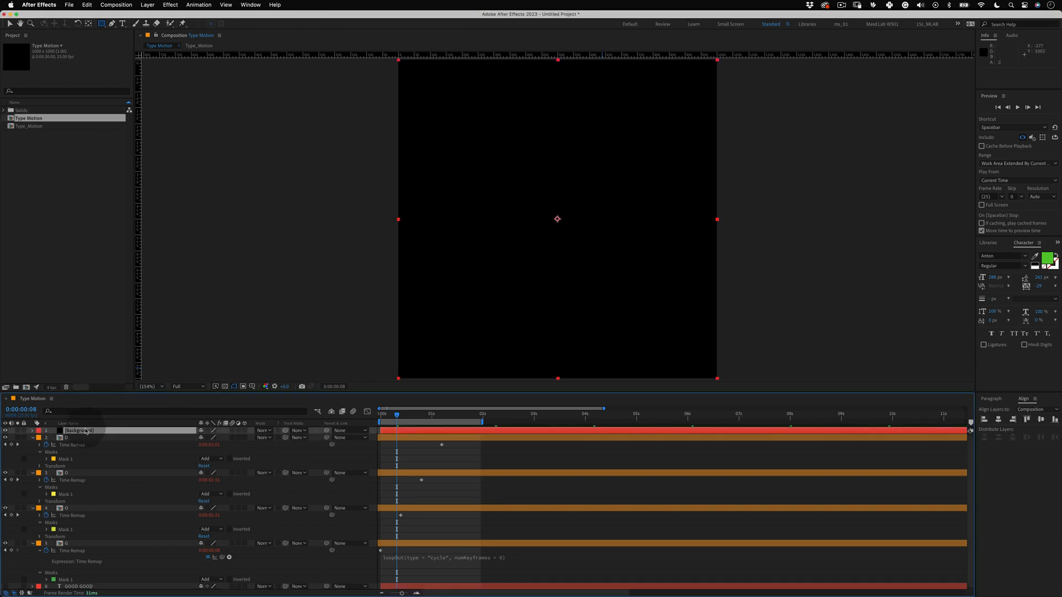
Step: Move the Background layer directly beneath the G layer, above the GOOD GOOD text layer, and preview the loop
left_click_drag(83, 430, 88, 582)
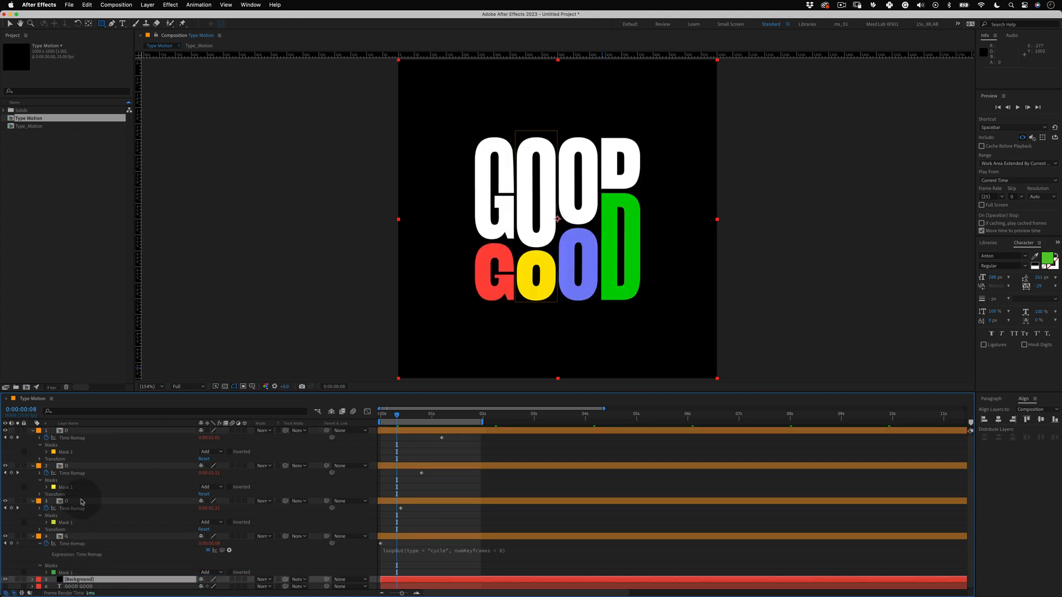
left_click(609, 446)
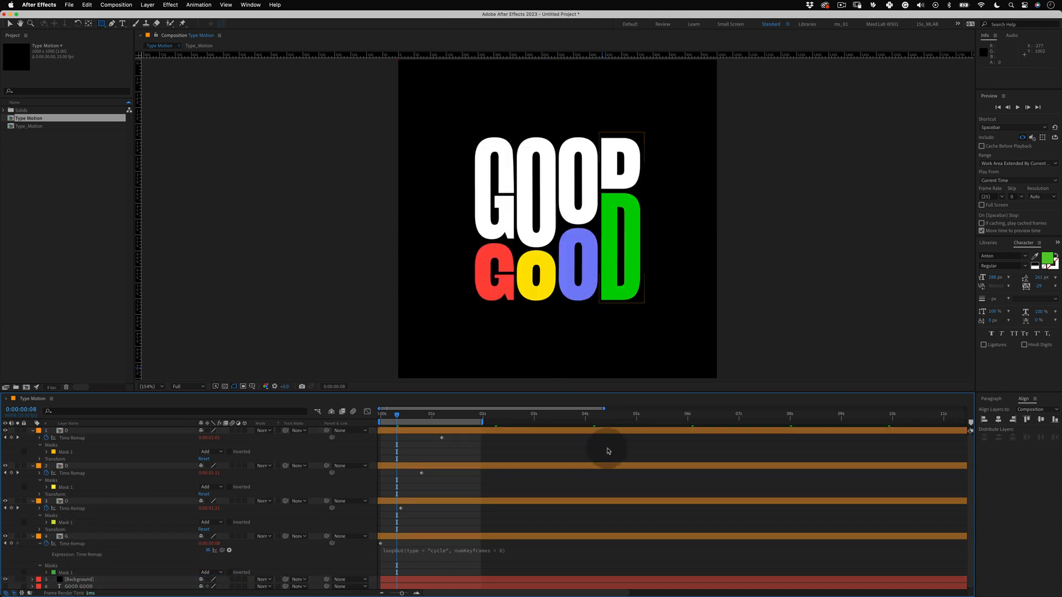
key("KP_0")
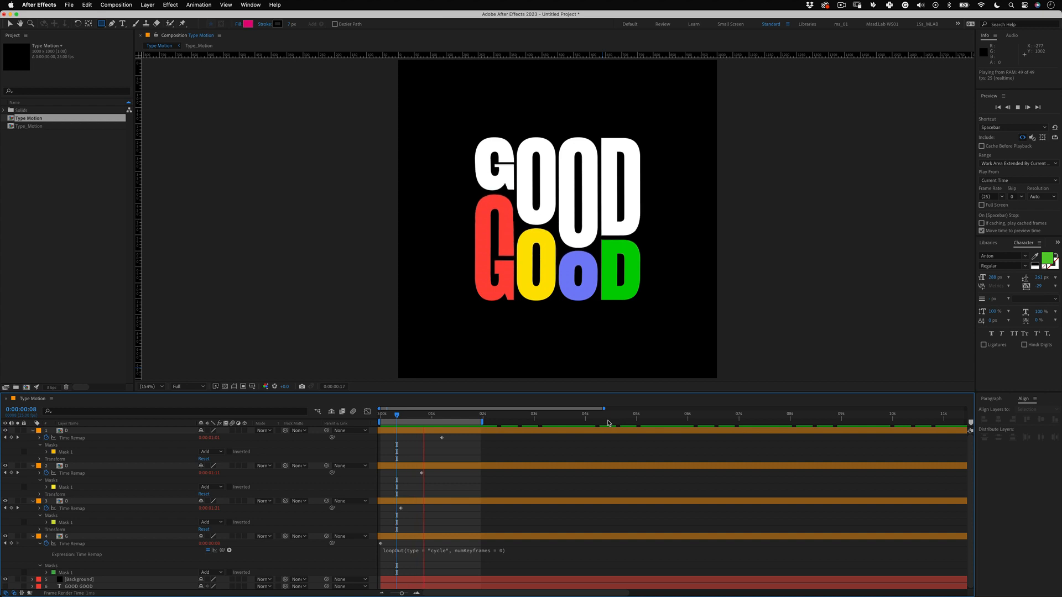
key("super")
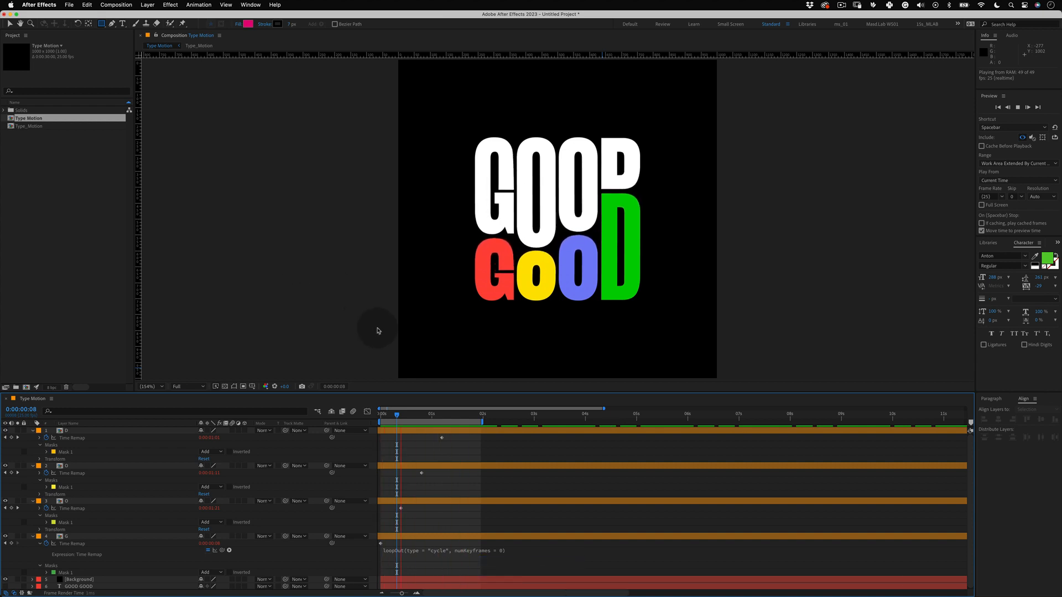
Step: Export the Type Motion composition as a GIF with the GifGun script and close the rendered file's preview
left_click(250, 4)
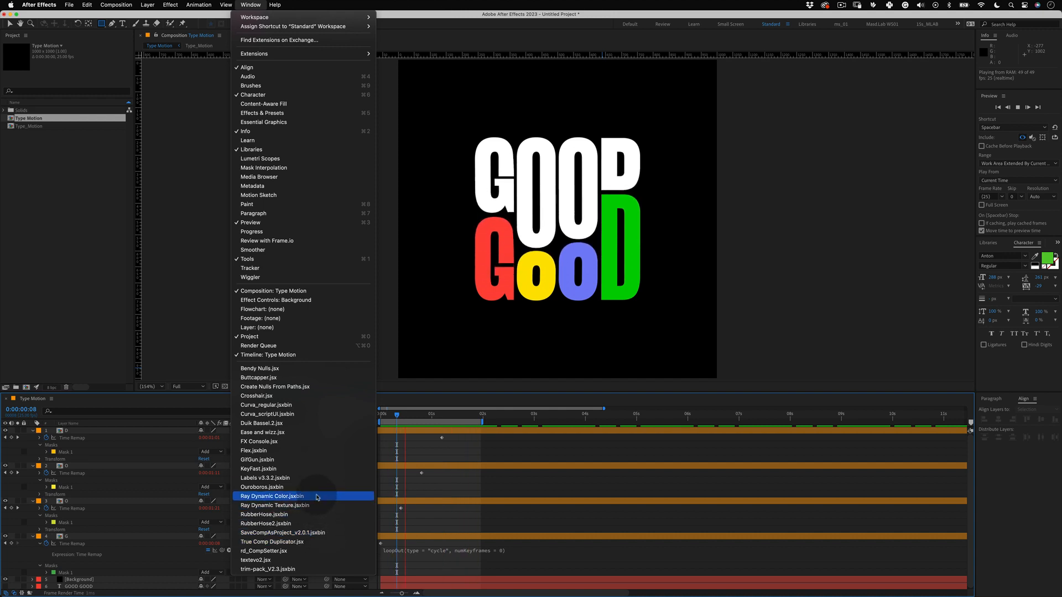
left_click(332, 459)
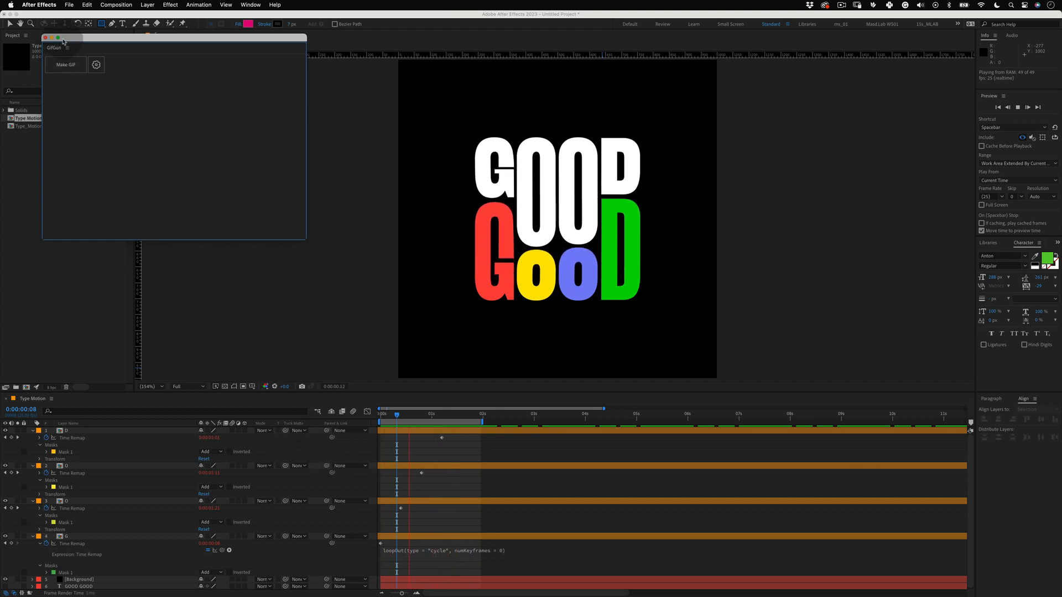
left_click_drag(64, 39, 725, 148)
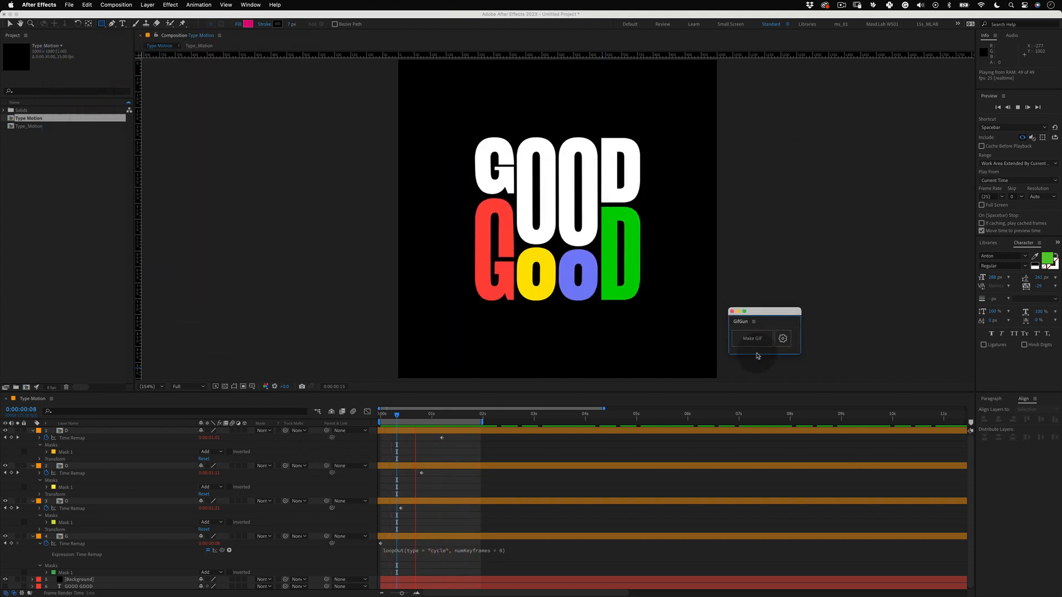
left_click(759, 342)
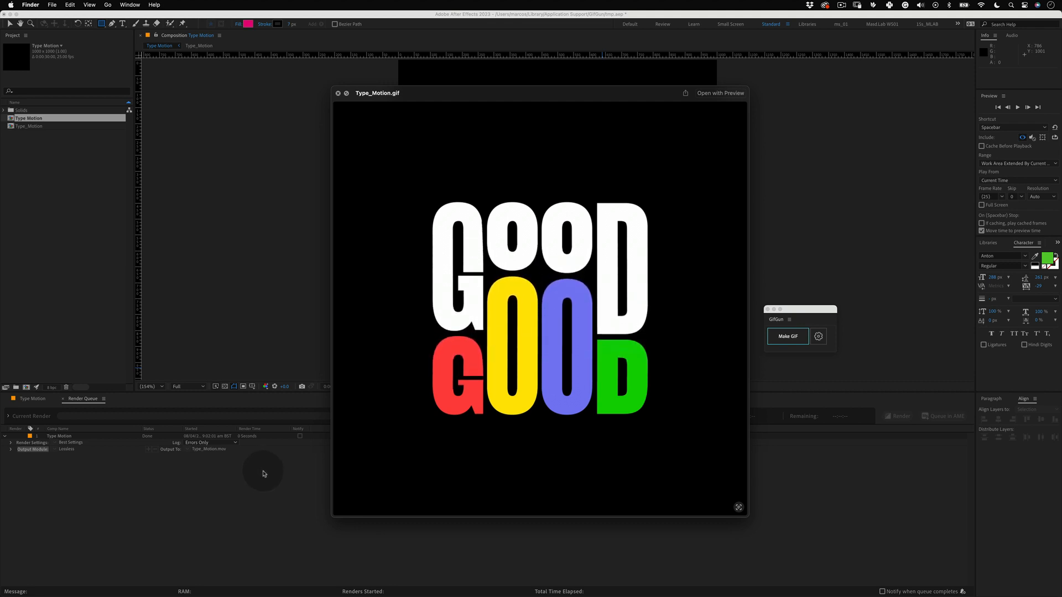
key("space")
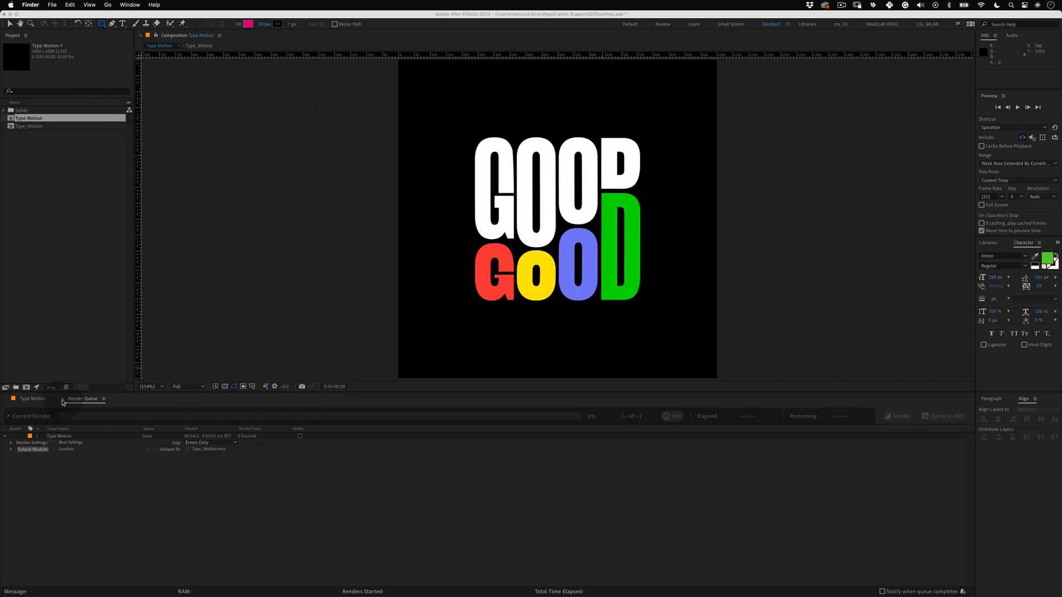
Step: Send the Type Motion composition to Adobe Media Encoder as an Animated GIF, with Type Motion.gif in the Export folder as output
left_click(39, 399)
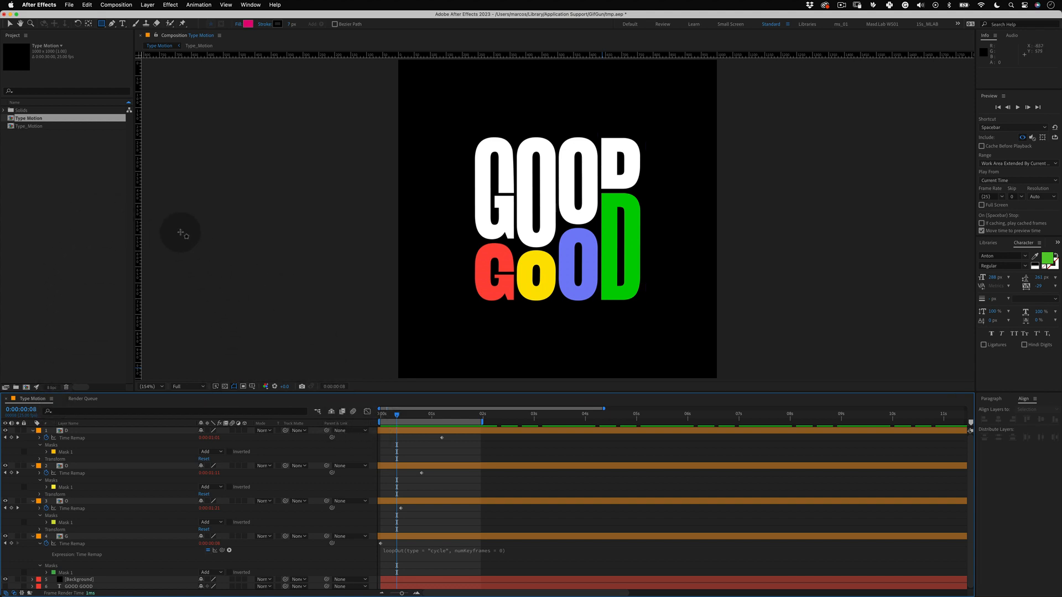
left_click(116, 4)
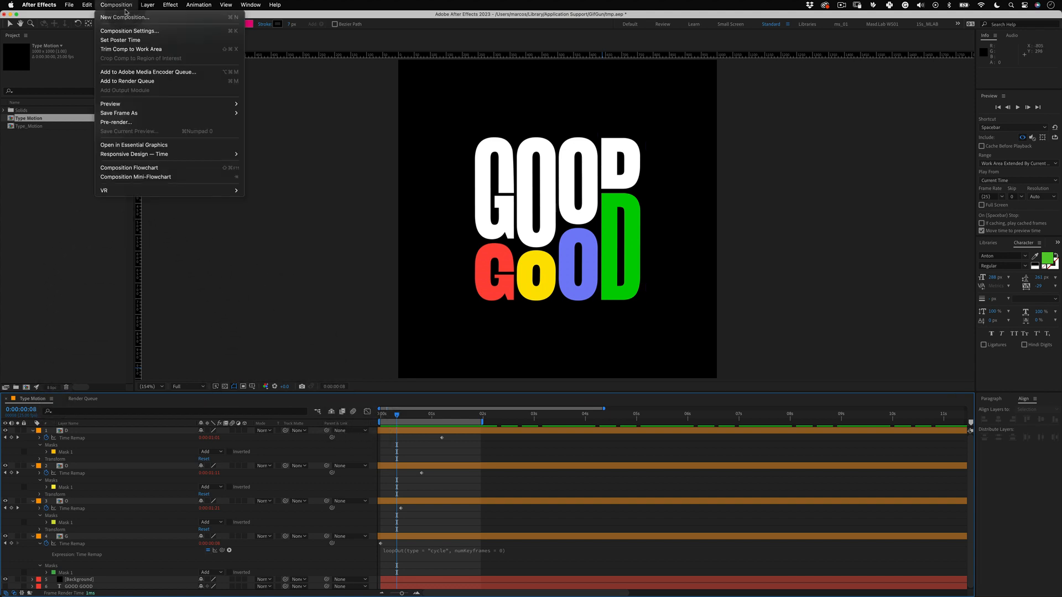
left_click(123, 74)
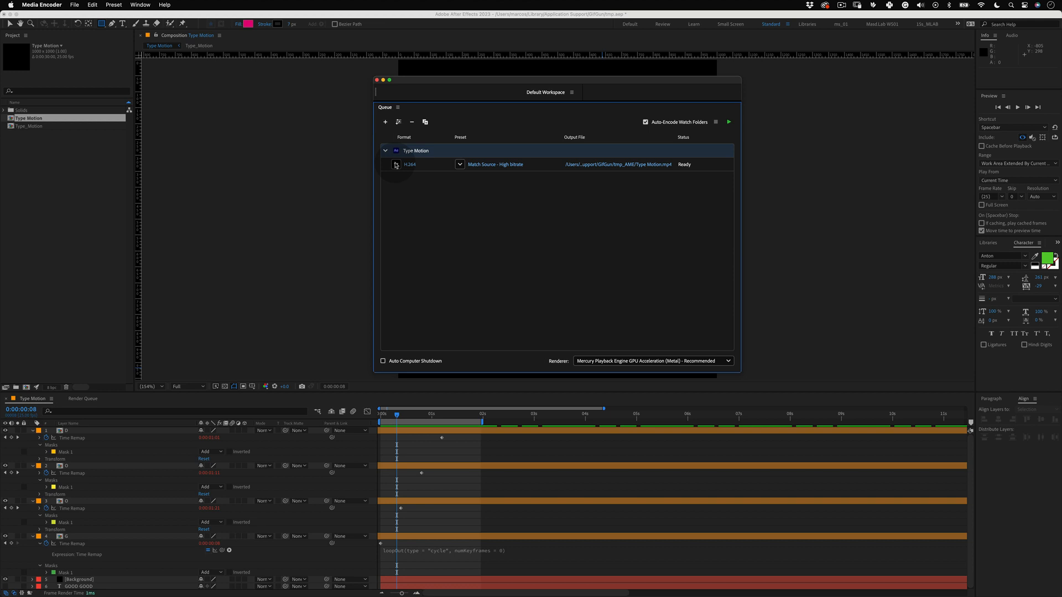
left_click(395, 165)
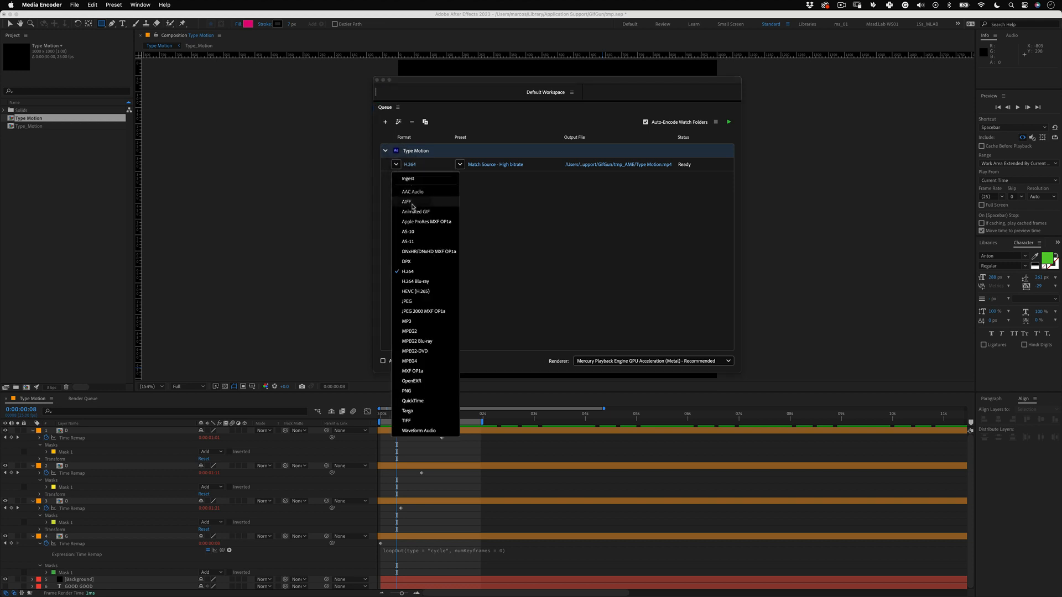
left_click(411, 217)
left_click(625, 164)
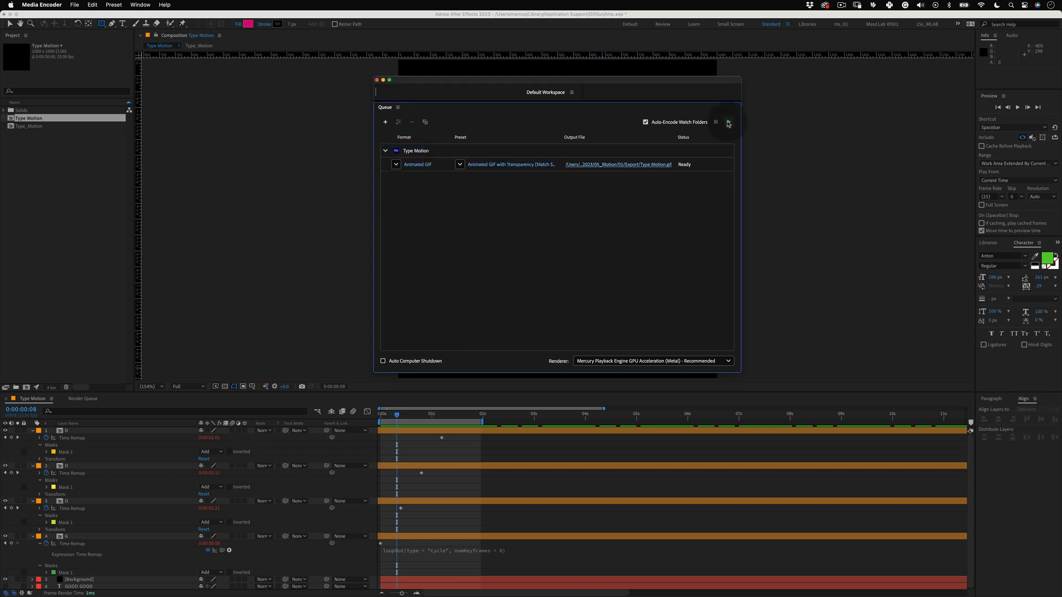
Step: Encode the queued Type Motion GIF and preview the exported Type Motion.gif from its output folder
left_click(728, 122)
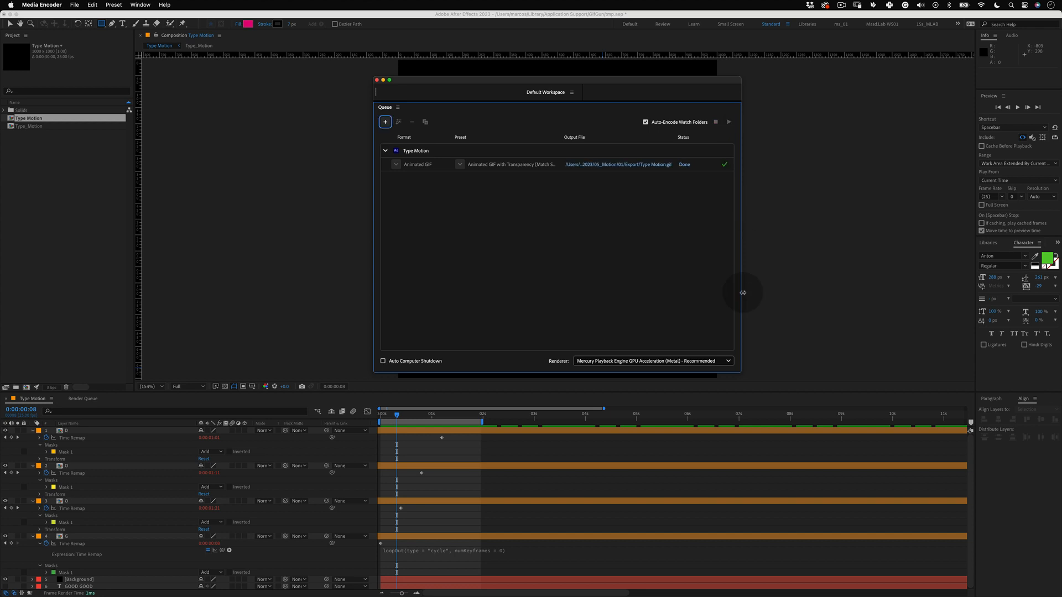
left_click(644, 165)
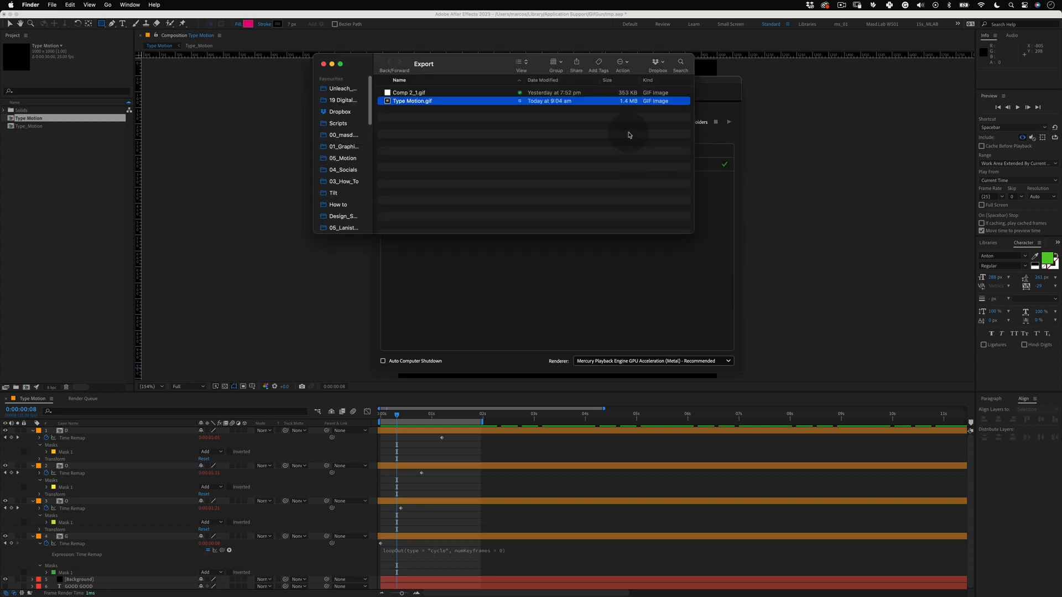
key("space")
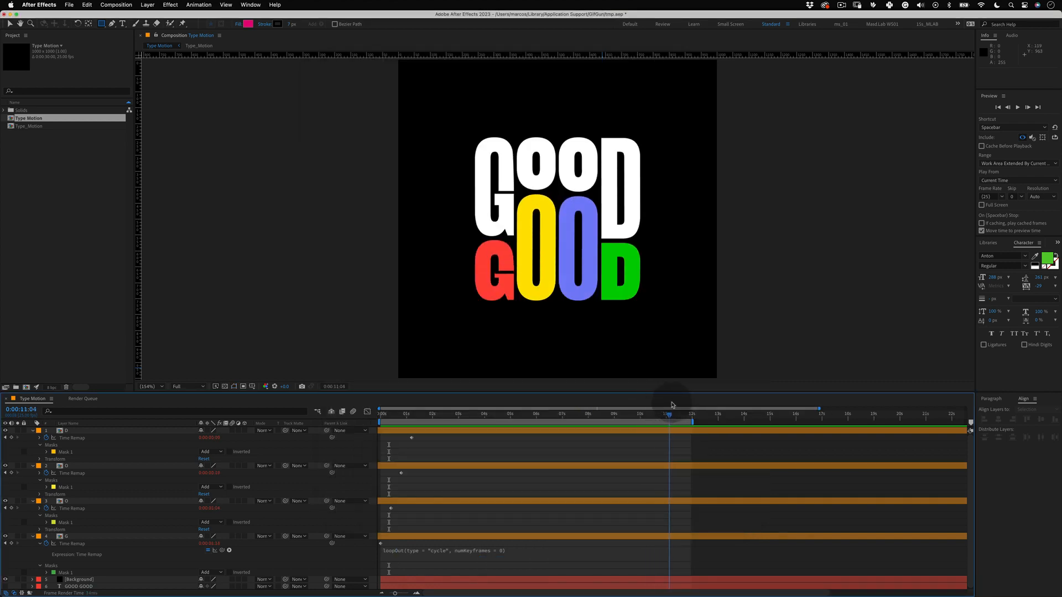
Step: Set Type Motion's work area to end at about 0:00:11:12 in After Effects and preview the longer loop
left_click_drag(672, 405, 679, 426)
key("KP_0")
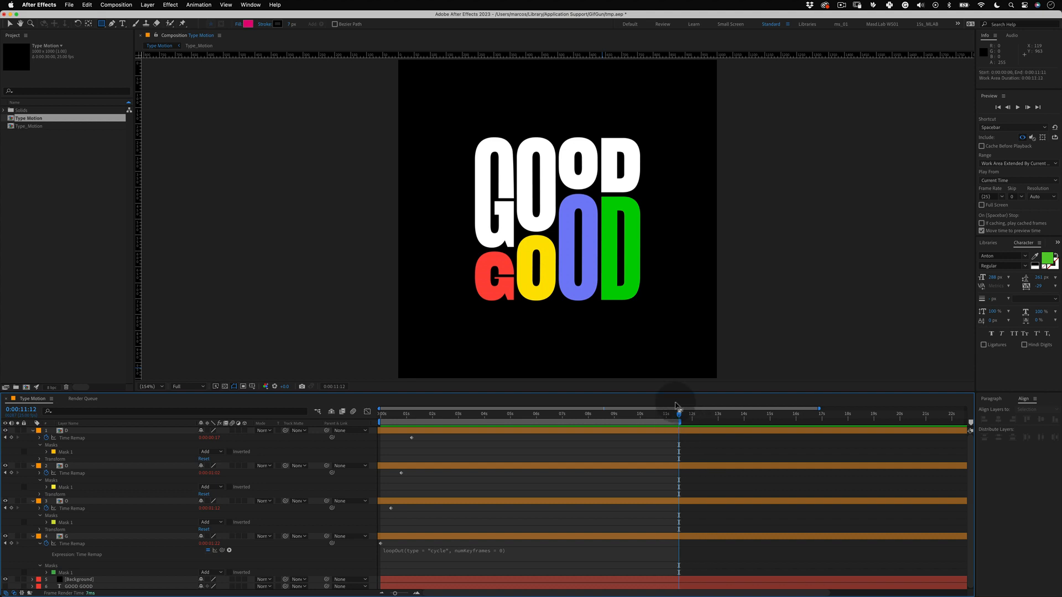
left_click(413, 323)
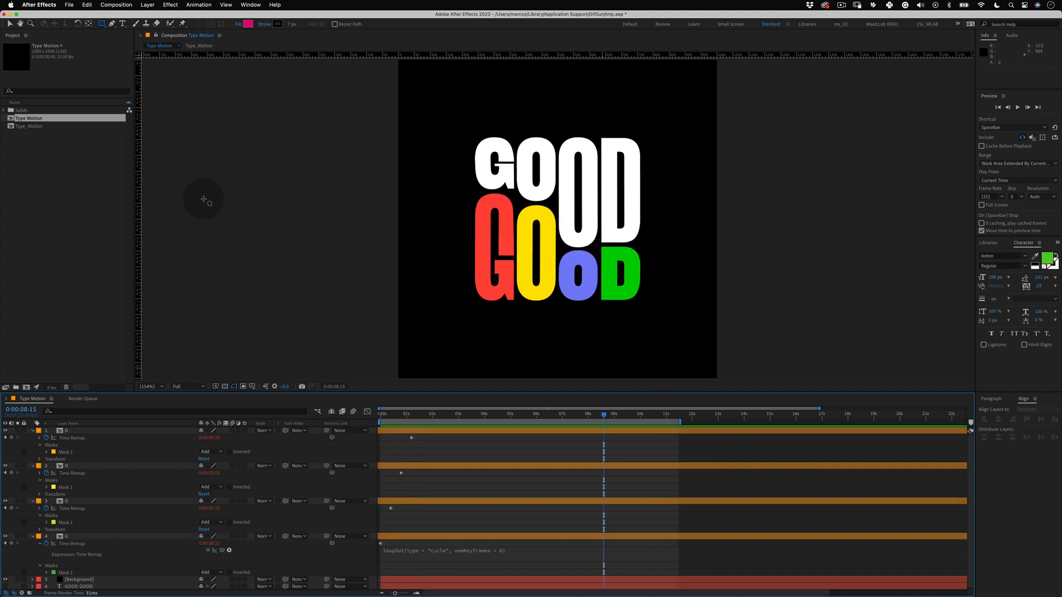
Step: Render the Type Motion composition from the render queue using the H.264 - Match Render Settings - 5 Mbps output module
left_click(125, 5)
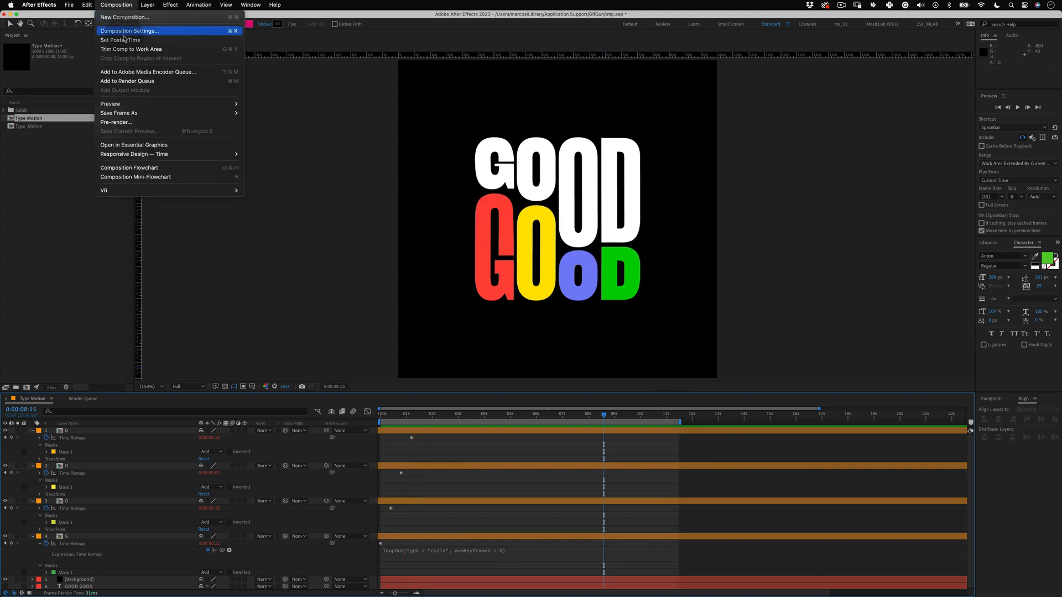
left_click(127, 81)
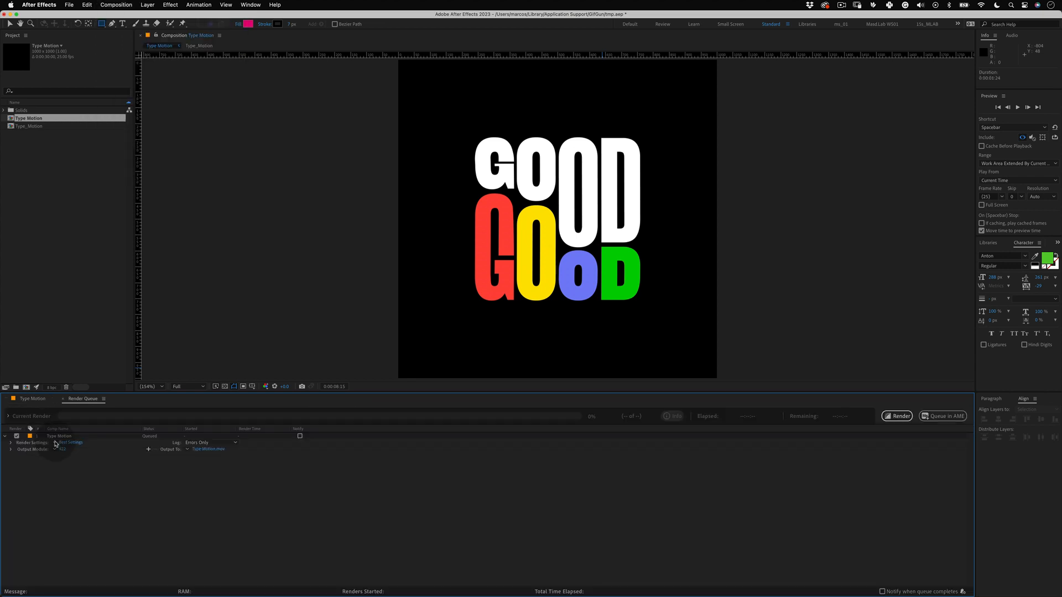
left_click(55, 449)
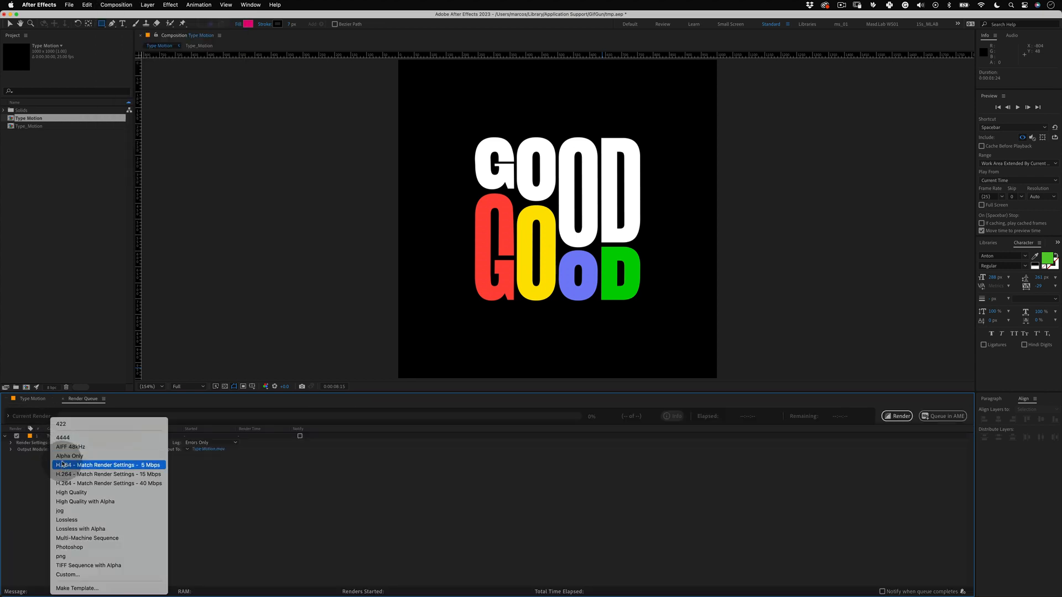
left_click(65, 466)
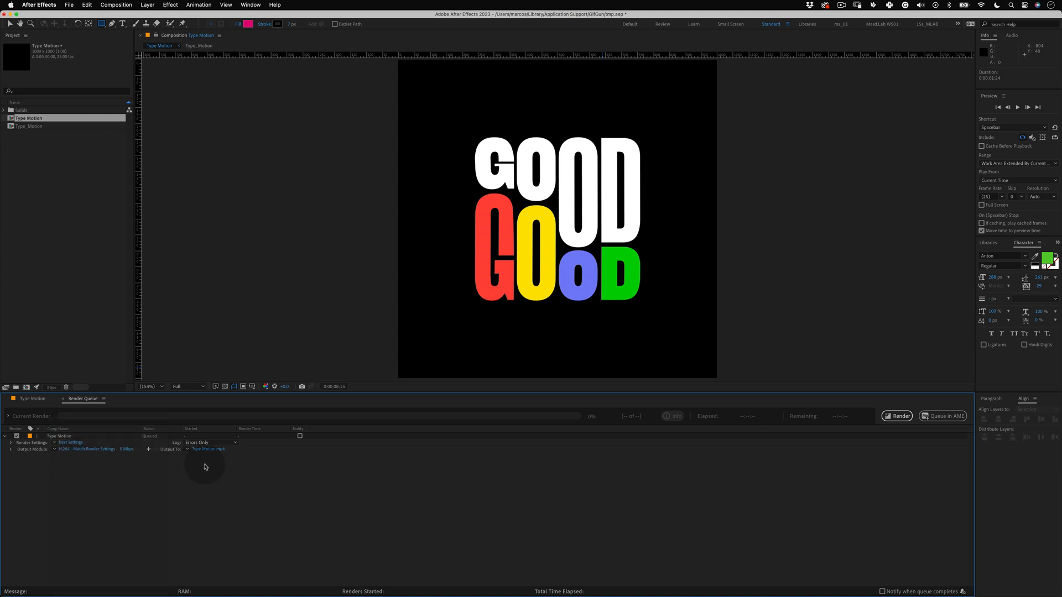
left_click(906, 416)
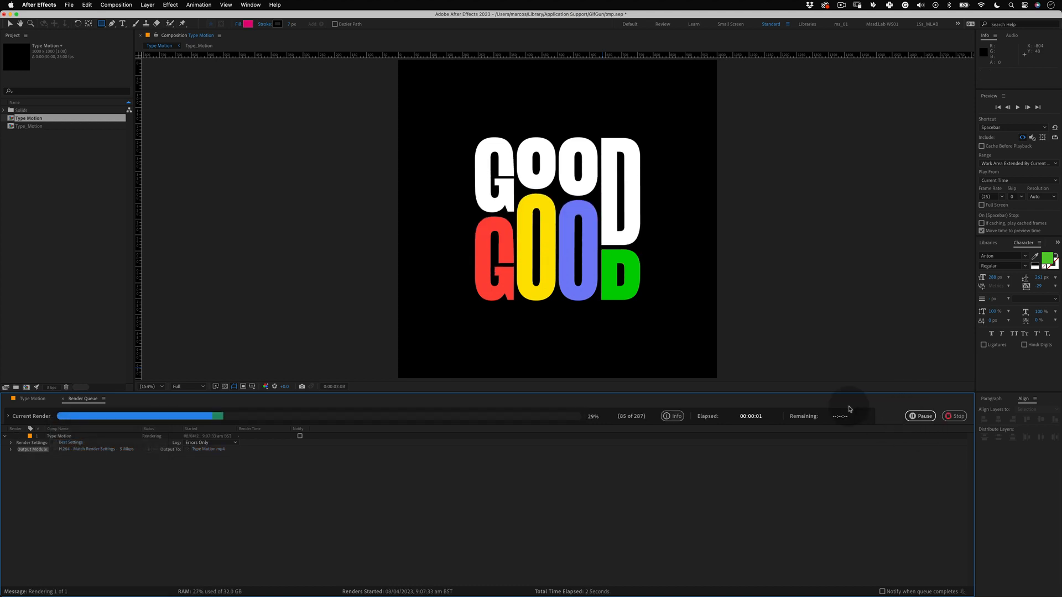
Step: Preview Type Motion.gif and Type Motion.mp4 in the Finder Export folder to compare them, and close the preview
key("shift+super+space")
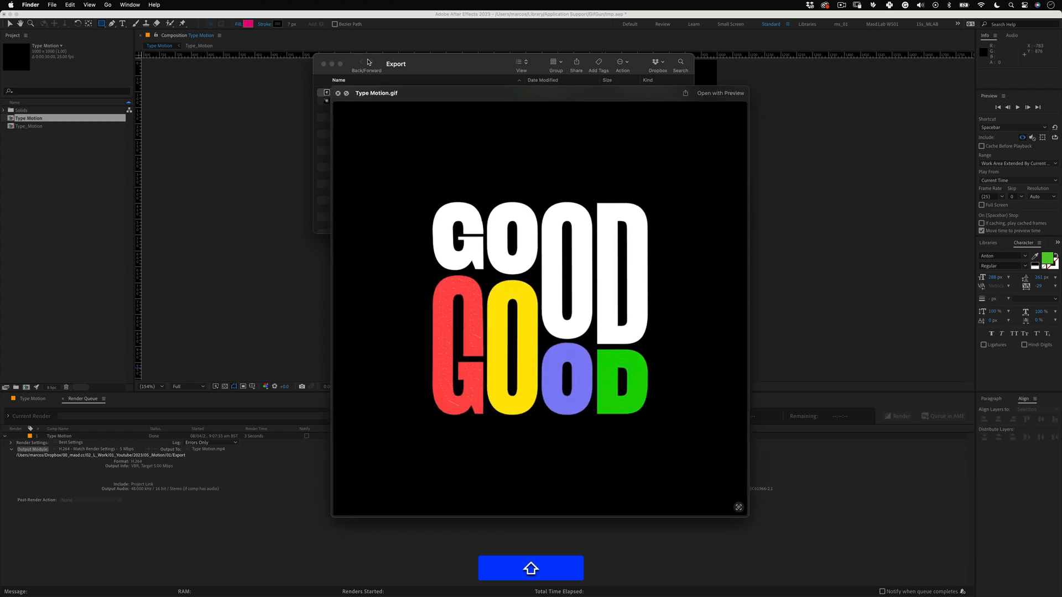
key("shift+Down")
key("shift+Up")
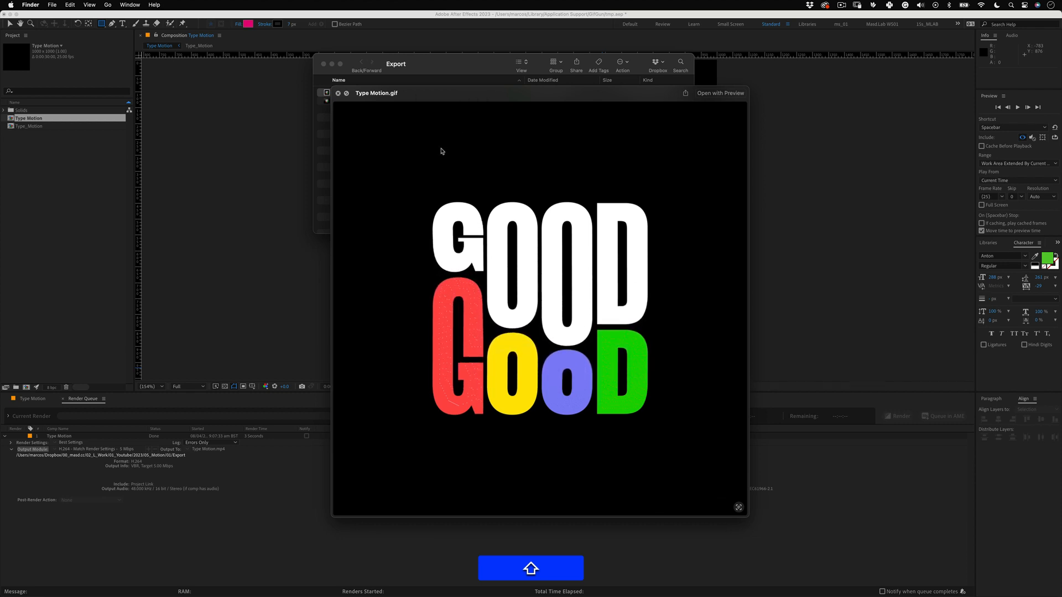
key("shift+Down")
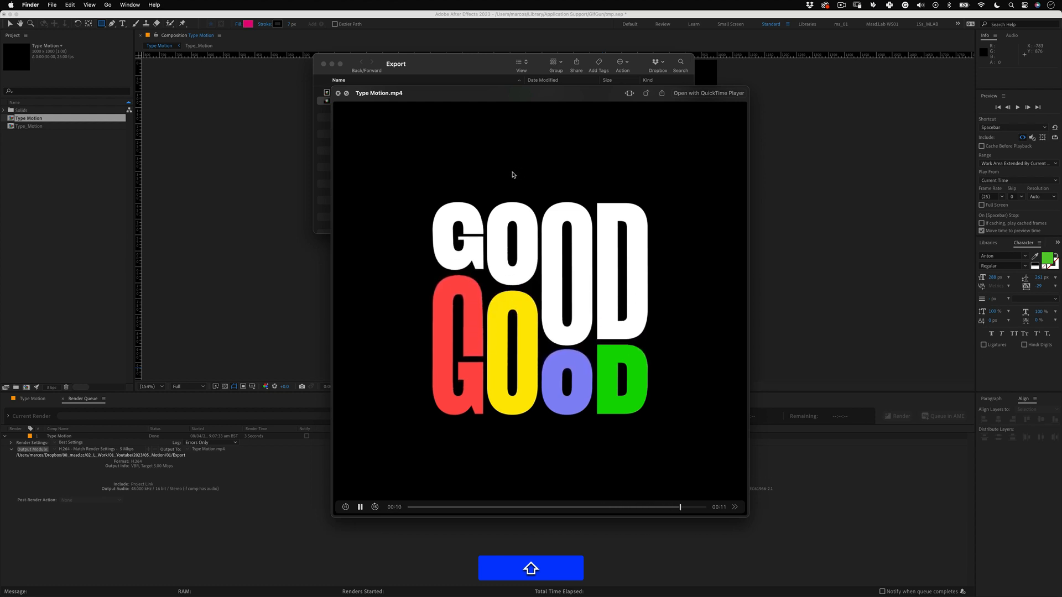
key("shift+space")
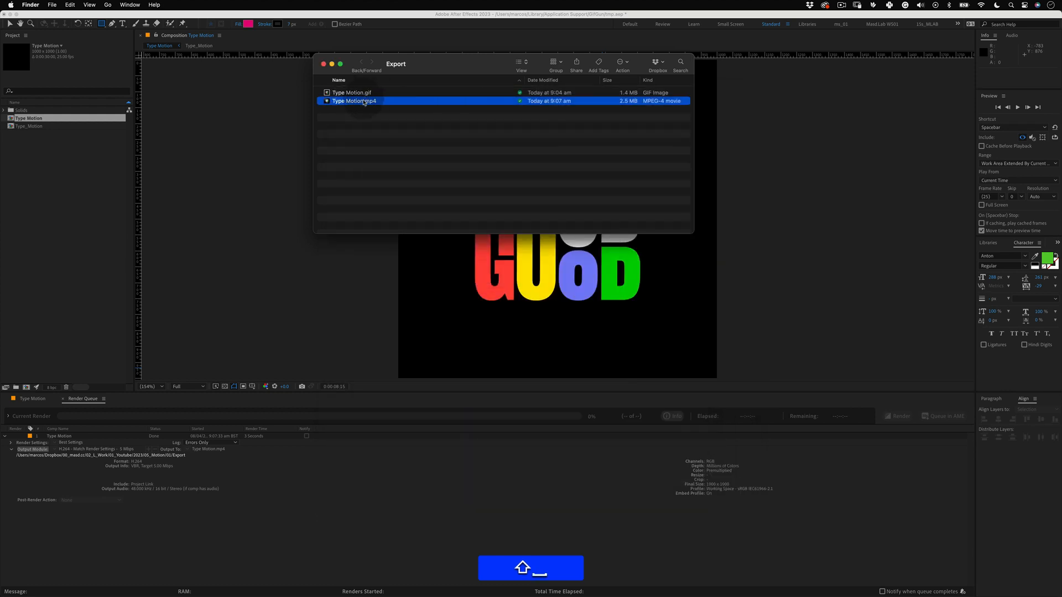
Step: Open Type Motion.mp4 in QuickTime Player and play it in full screen
double_click(365, 102)
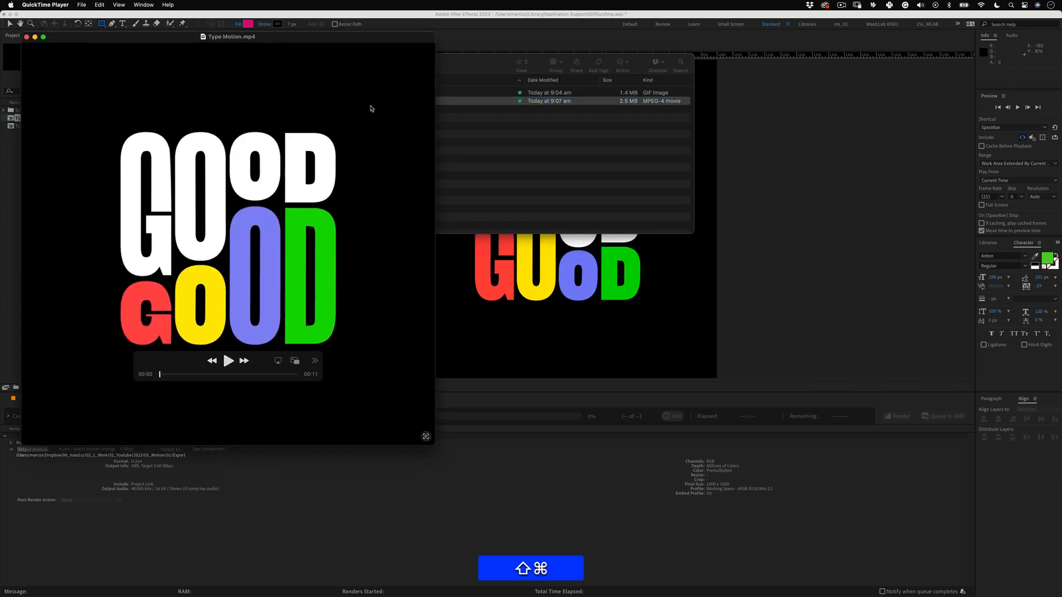
key("super+shift+f")
key("shift+space")
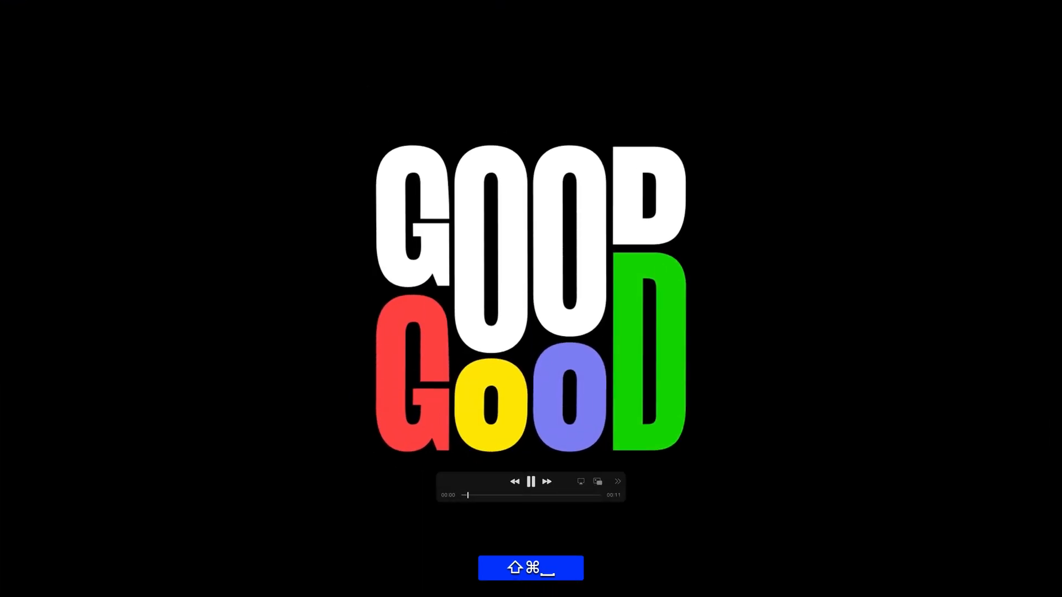